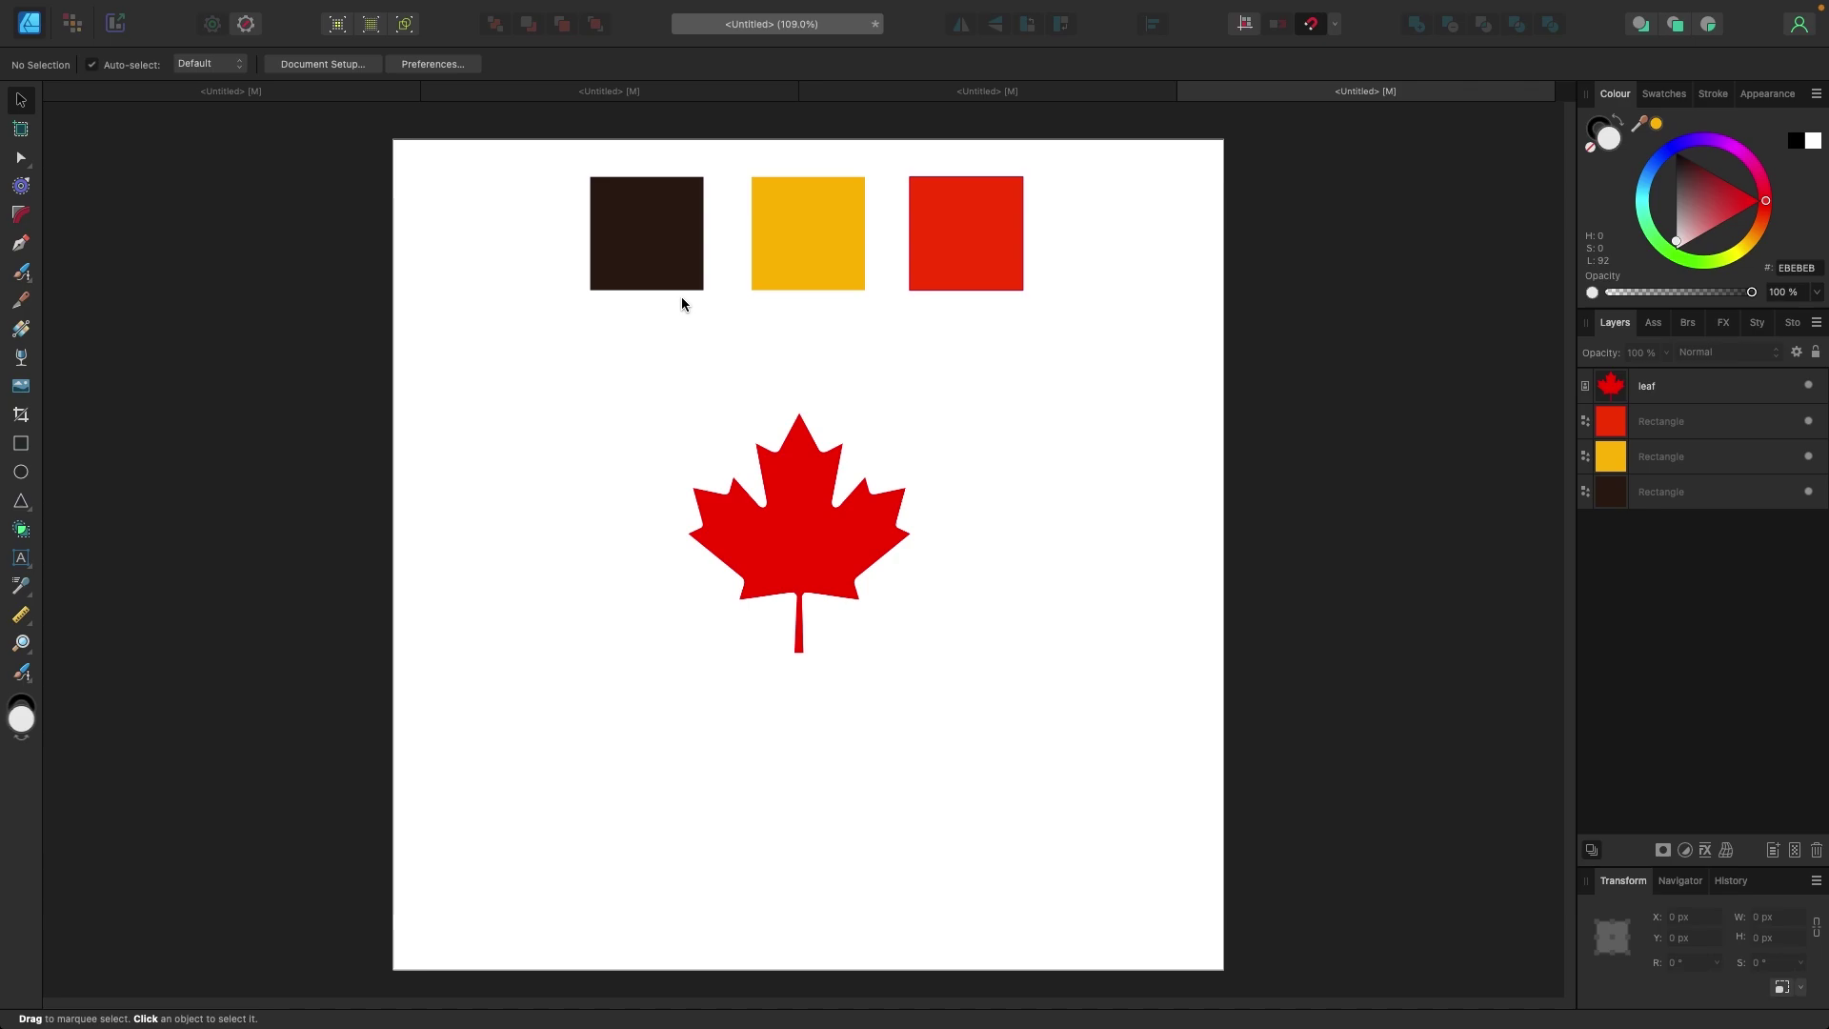
click(646, 230)
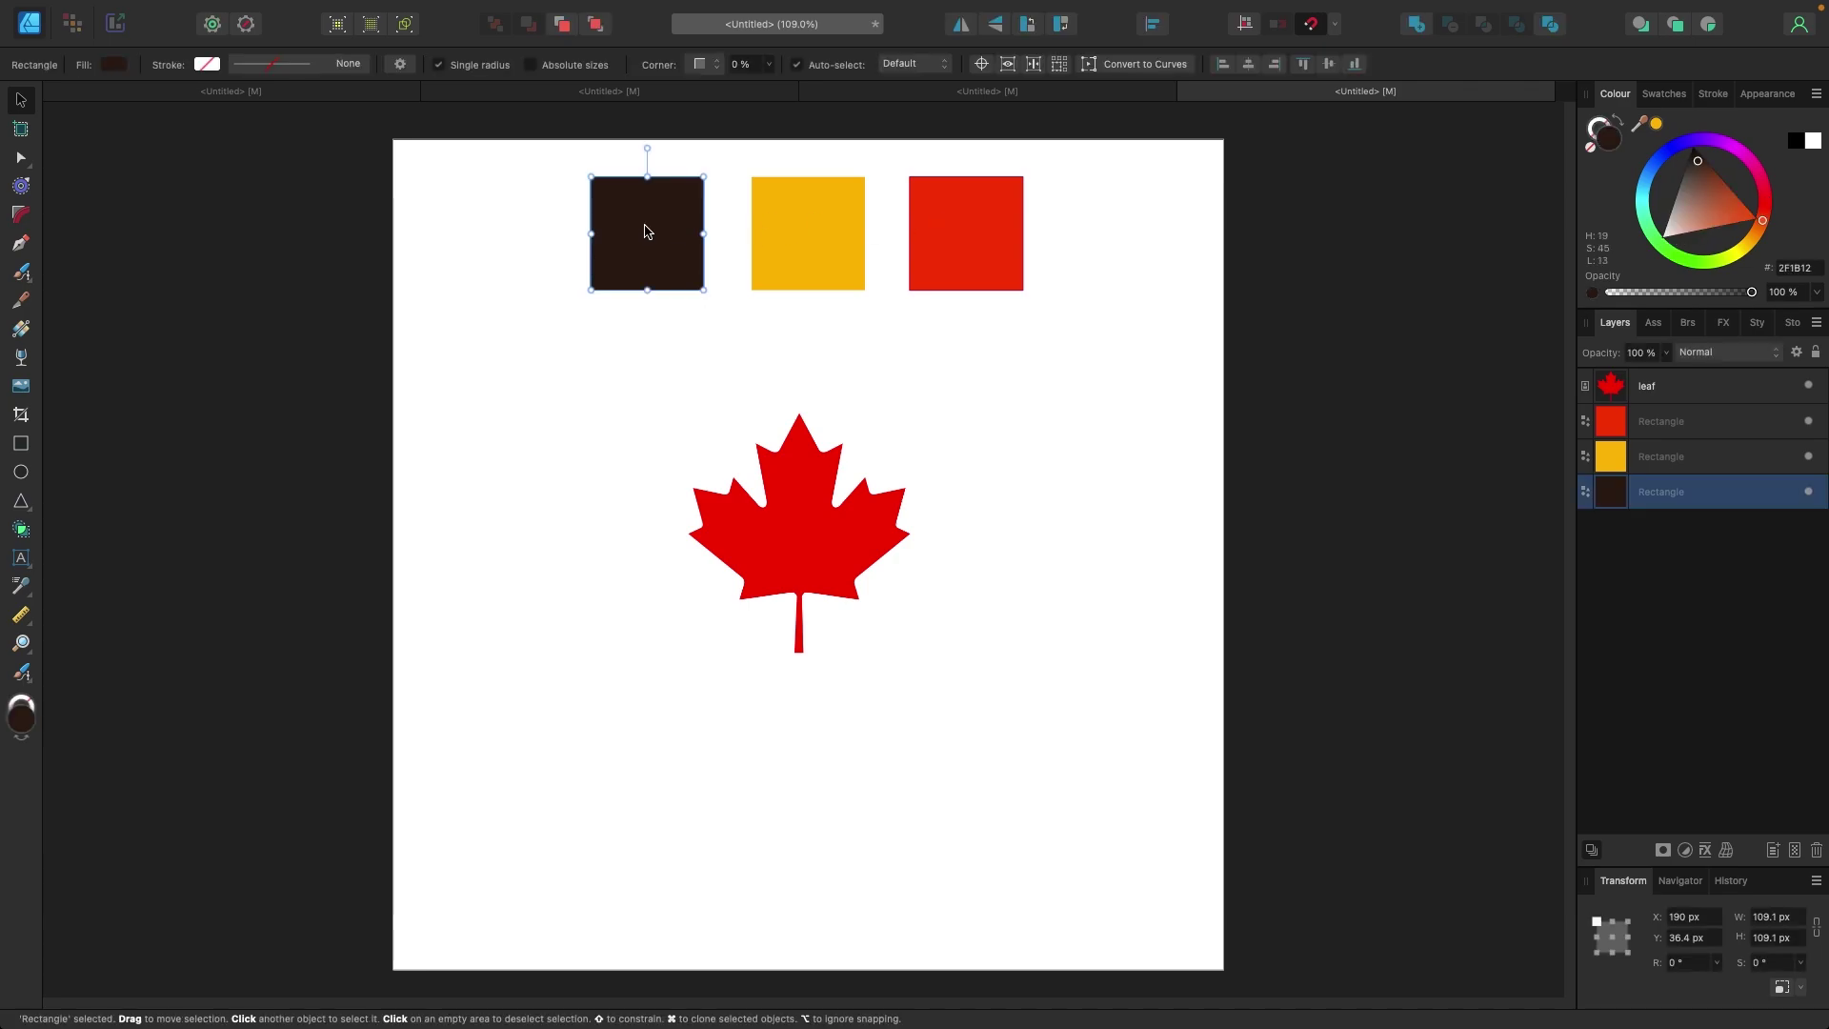
click(777, 221)
click(943, 249)
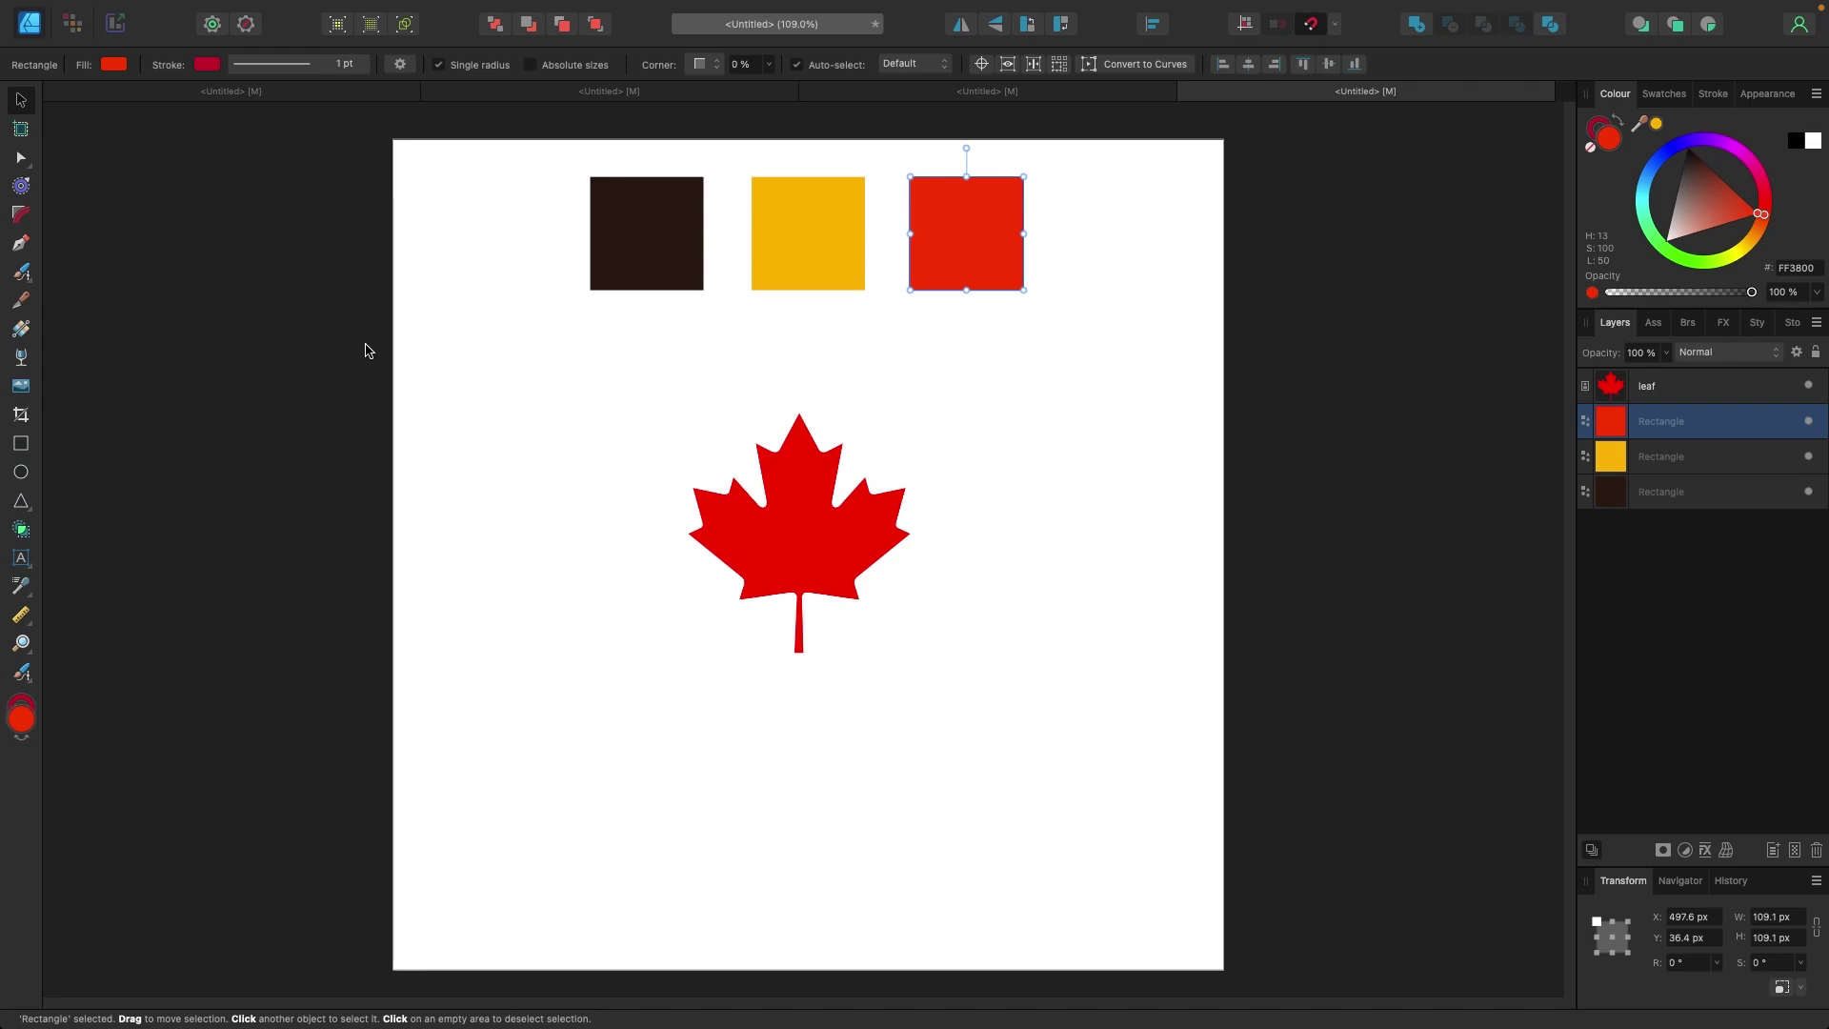
click(307, 360)
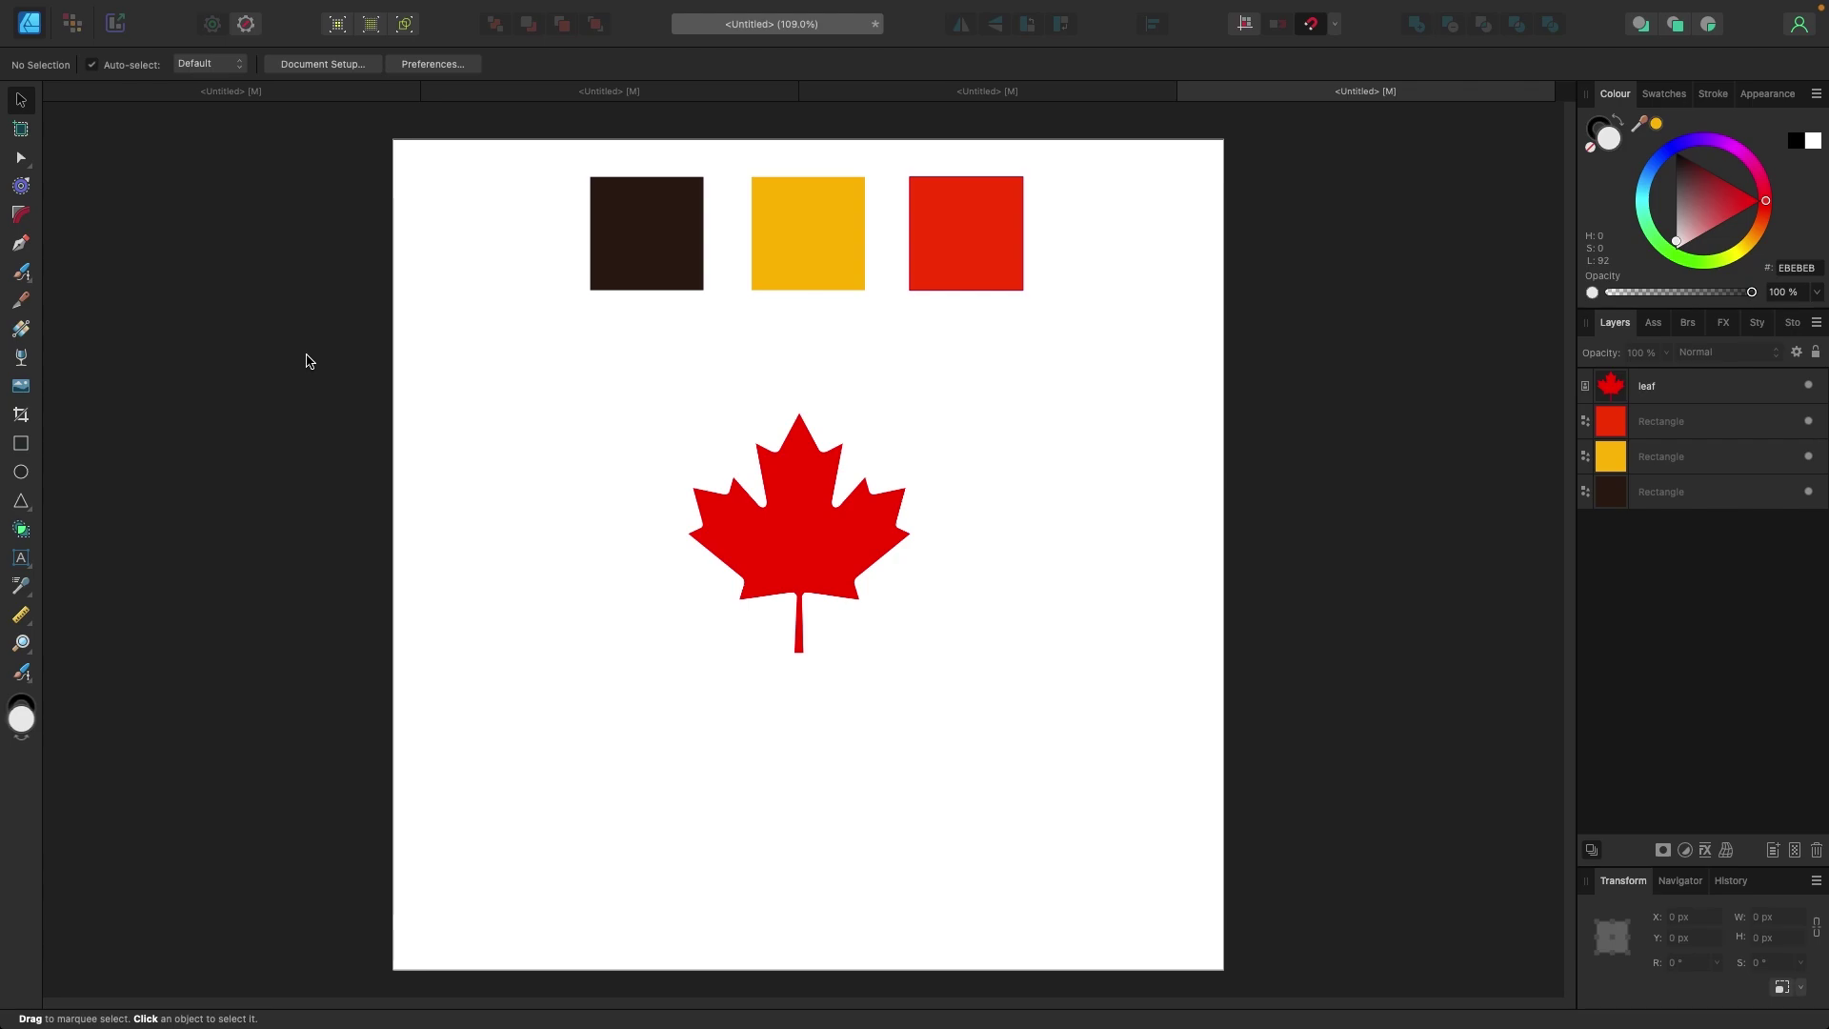
click(727, 555)
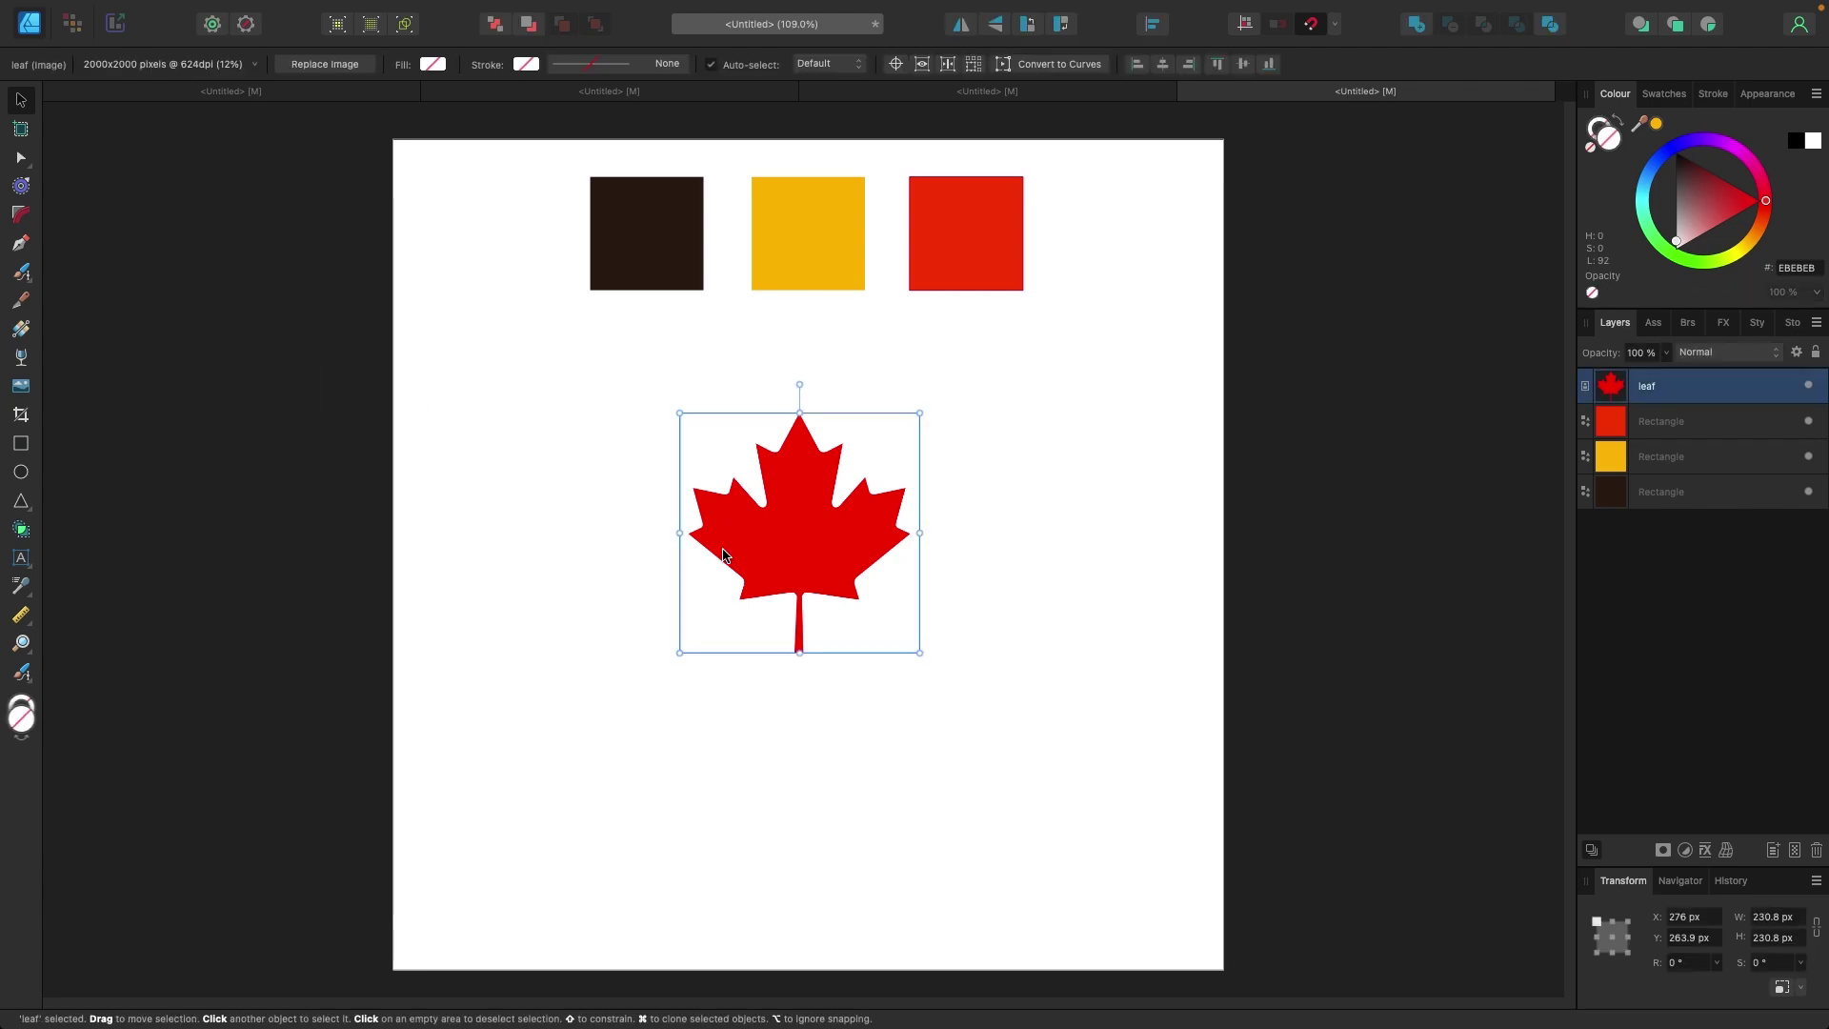
click(570, 522)
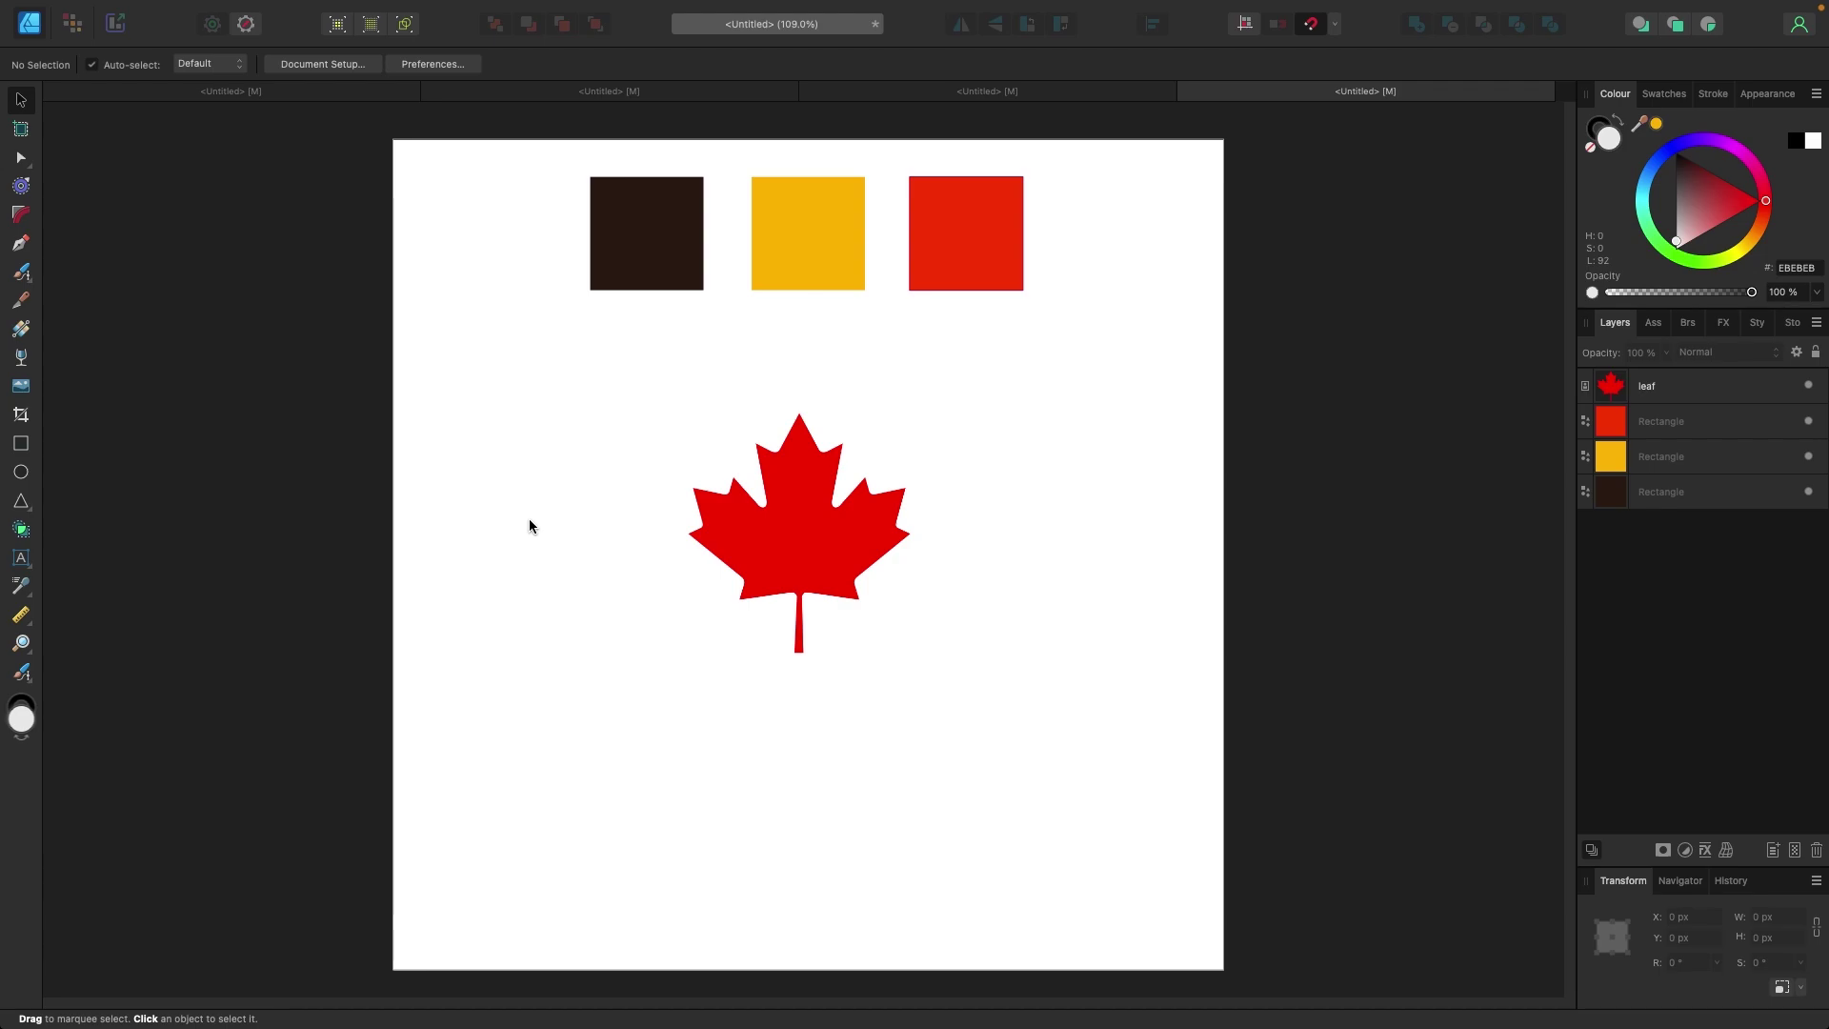
Step: Enlarge the maple leaf image and centre it on the page
click(855, 571)
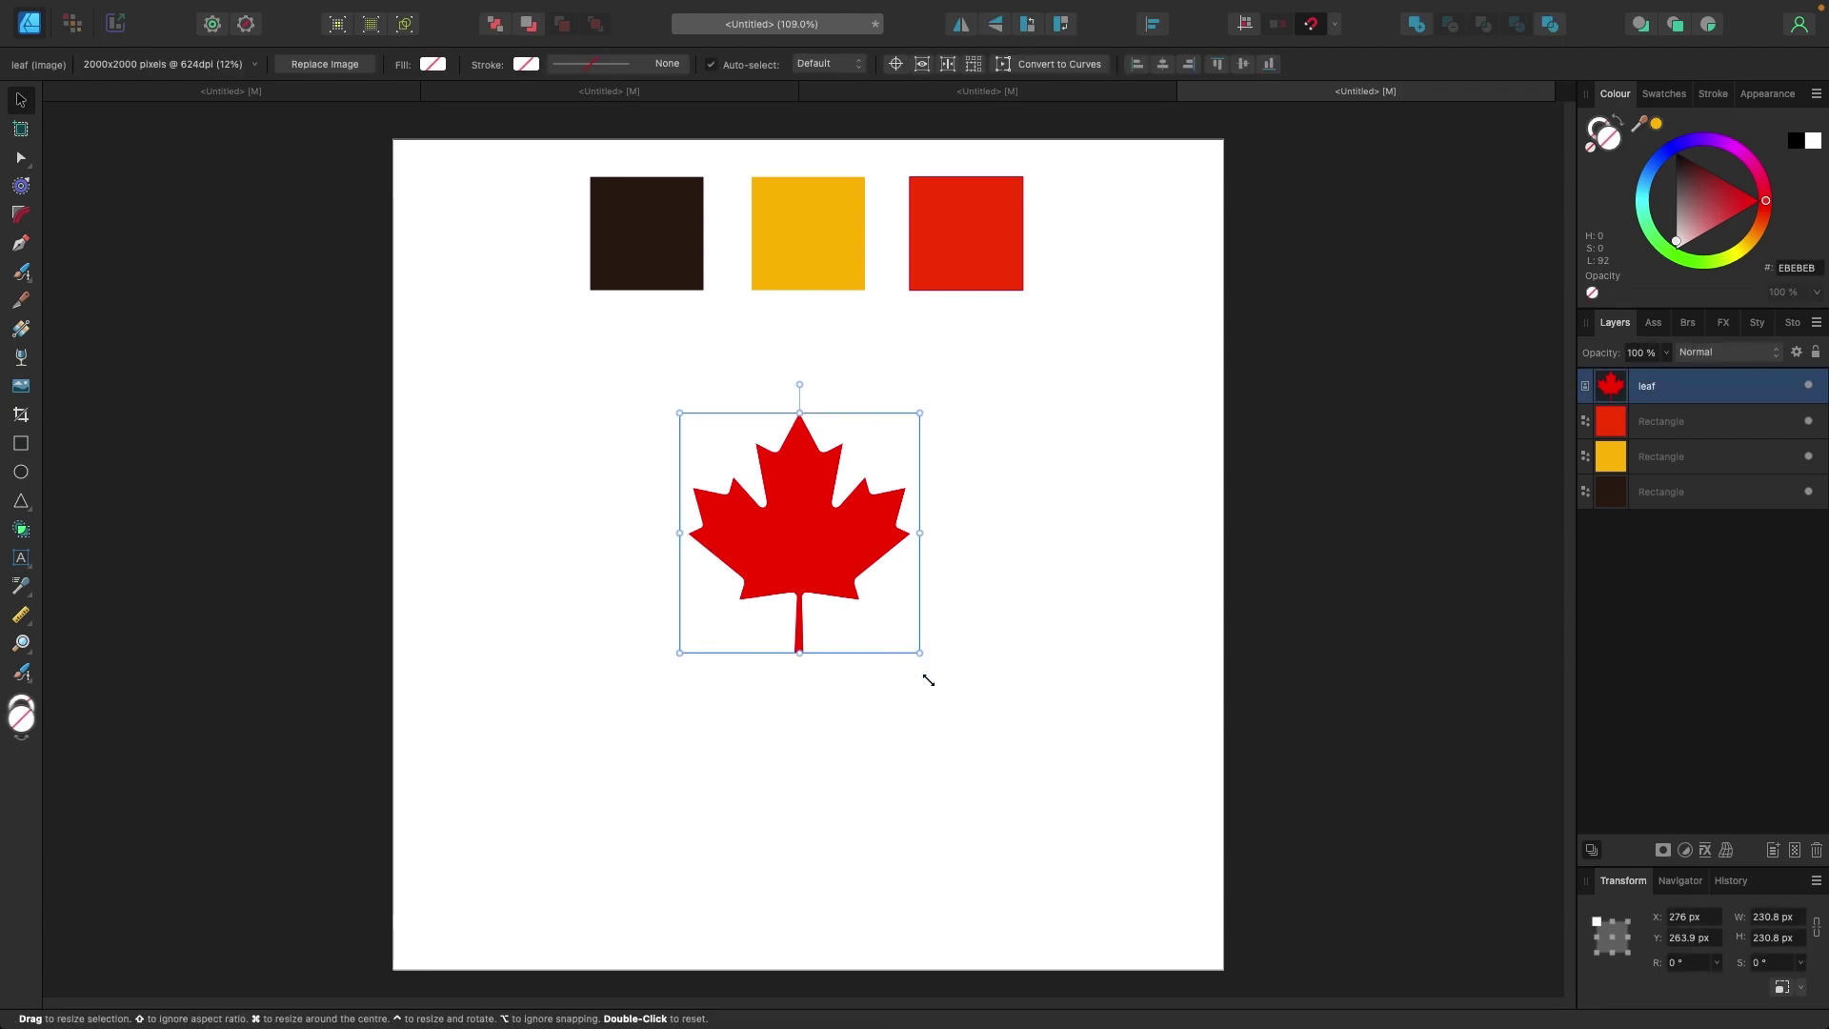
mouse_move(928, 680)
mouse_down()
mouse_move(971, 722)
mouse_move(922, 686)
mouse_up()
key(Escape)
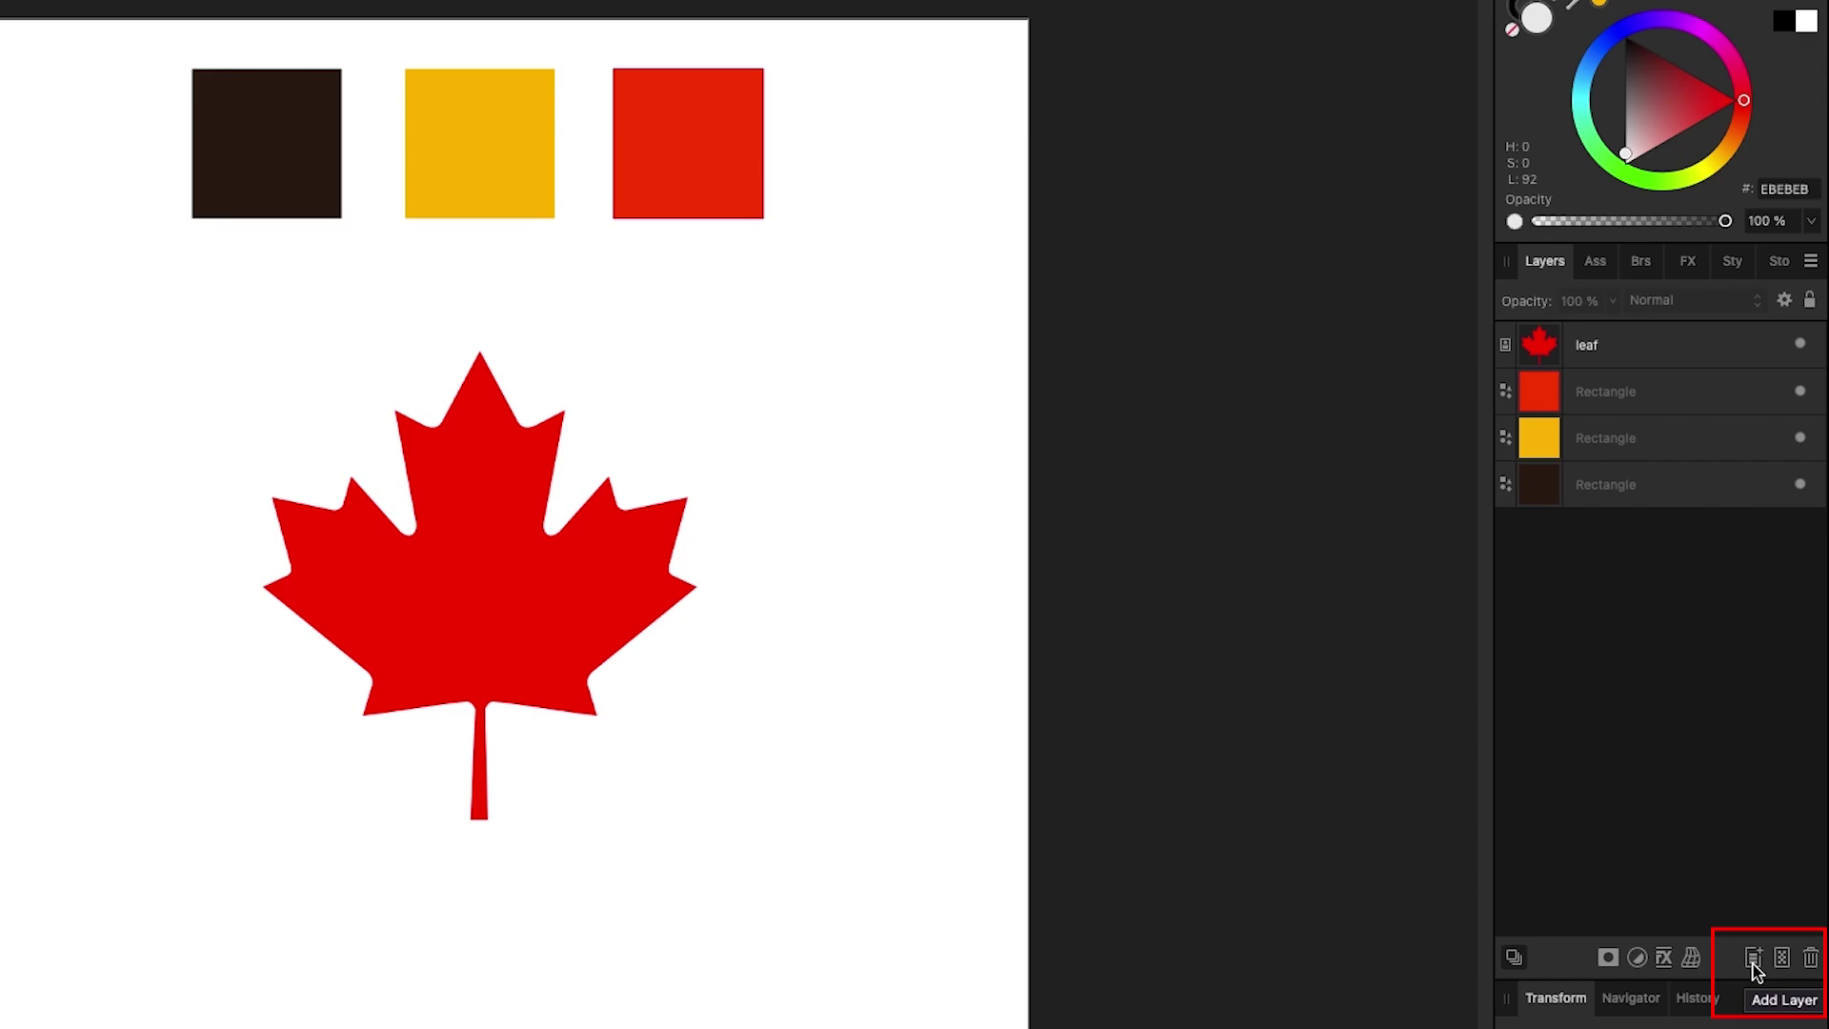
Step: Add a new layer named 'trace' above the leaf
click(1753, 964)
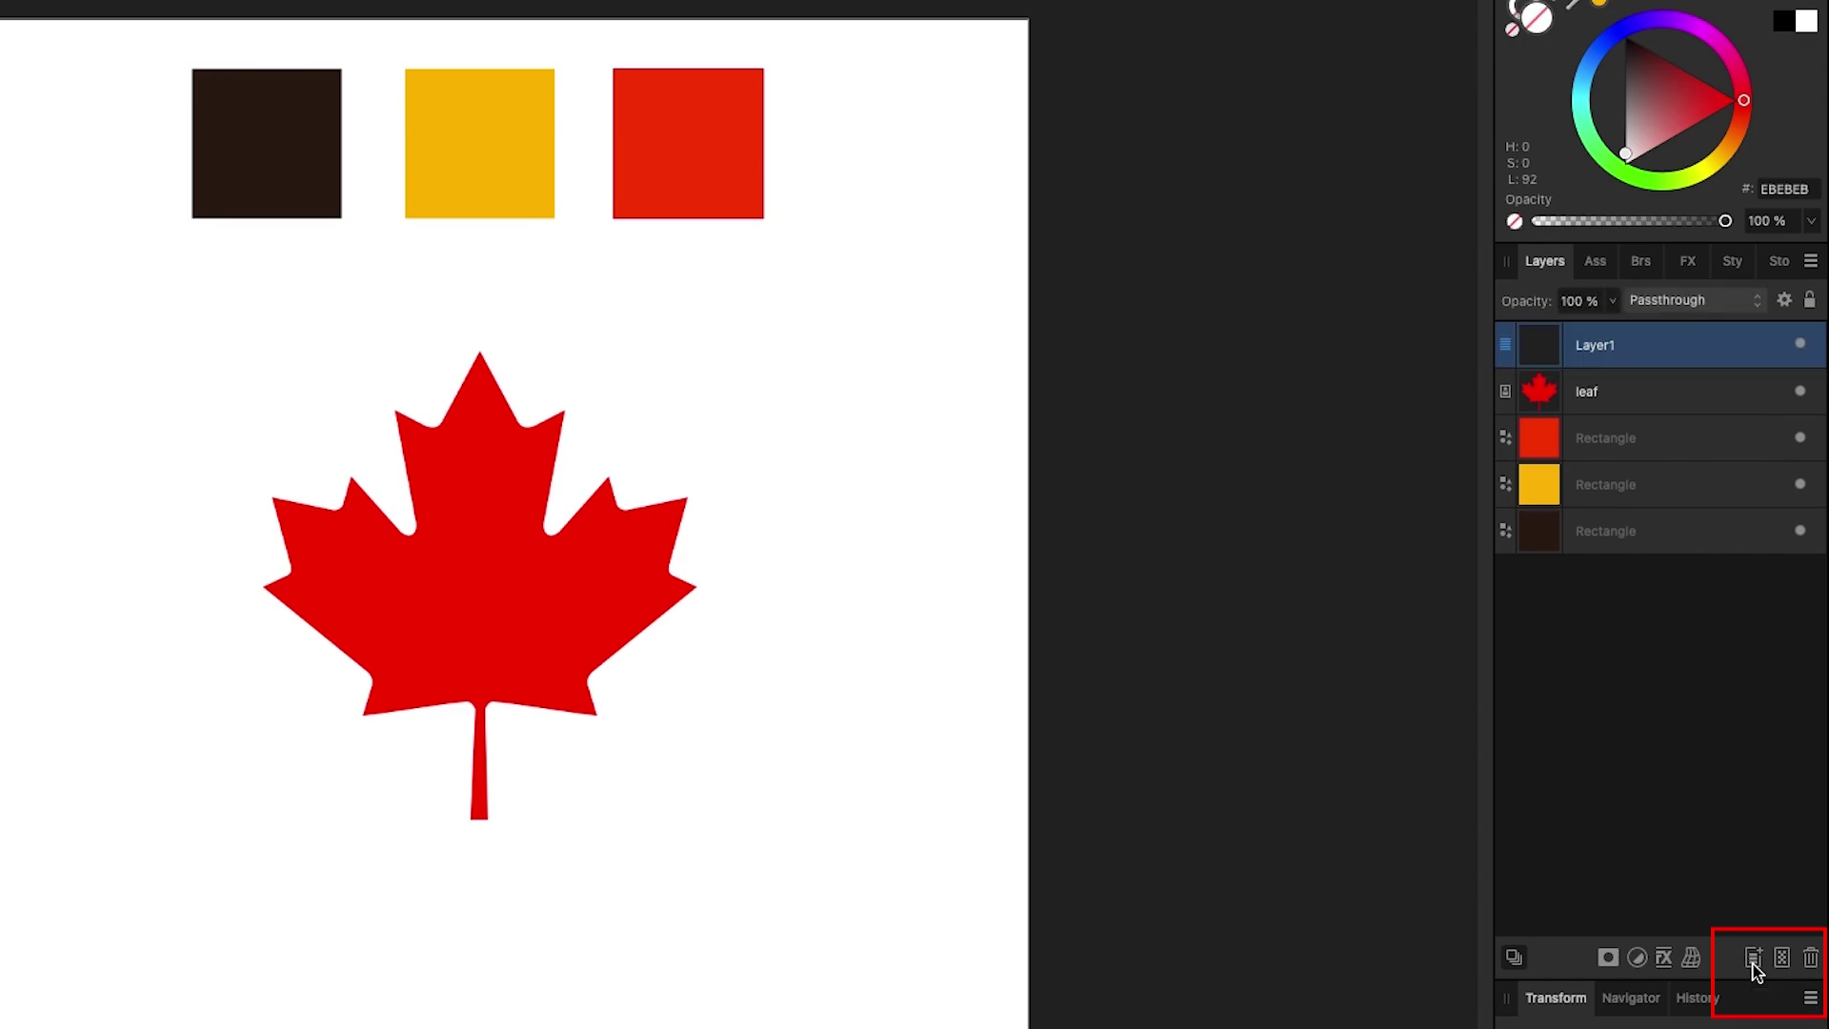
double_click(1609, 349)
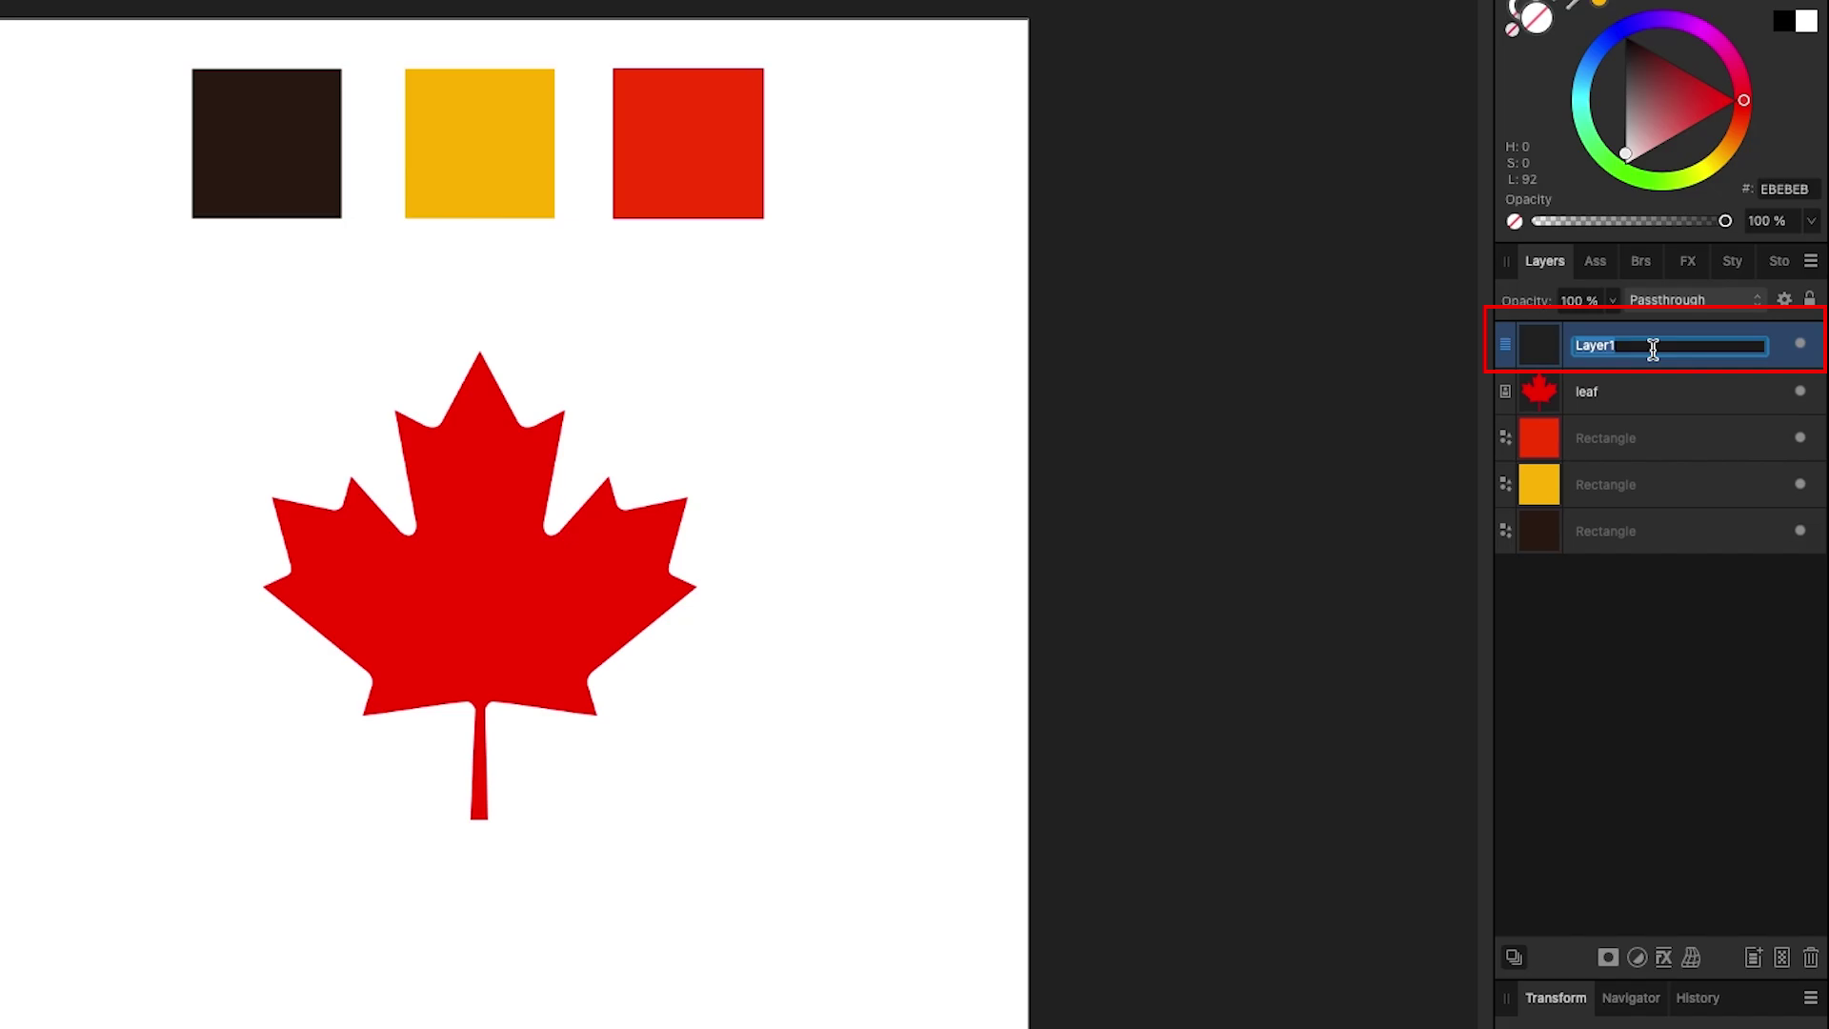
text(trace)
key(Return)
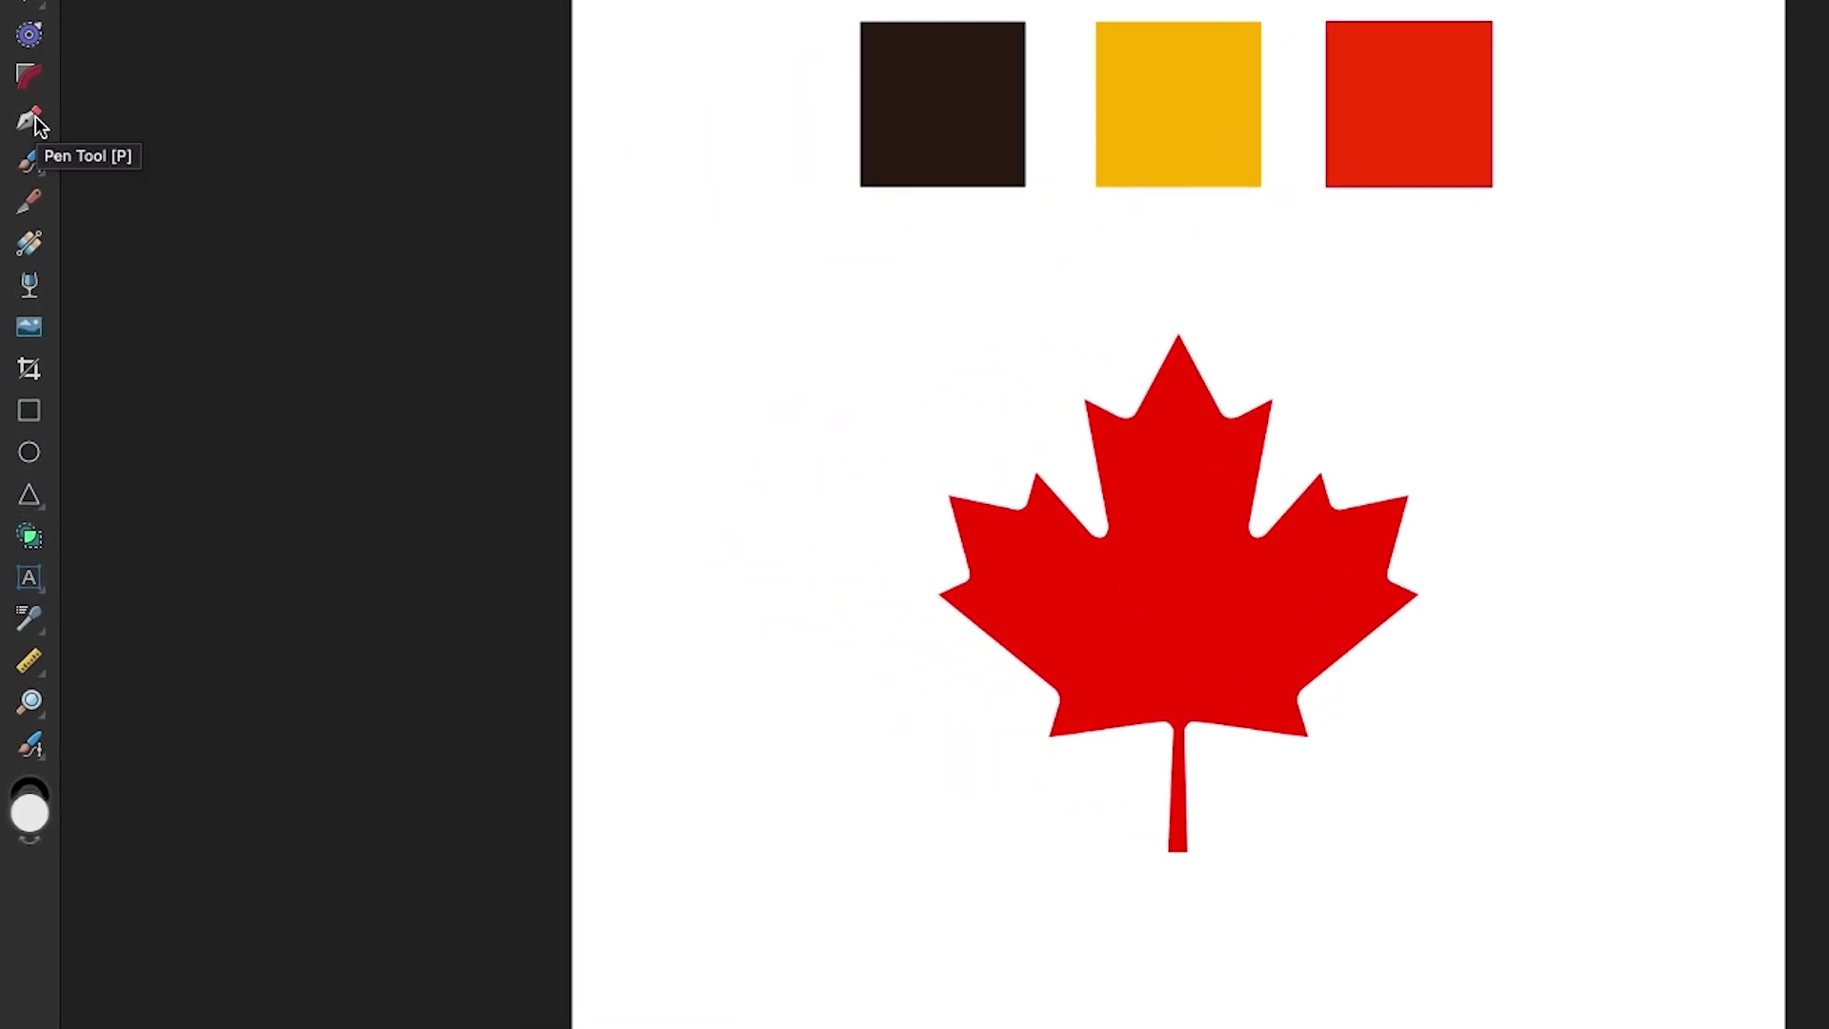
Step: Activate the Pen tool with a solid black 2 pt stroke
click(31, 120)
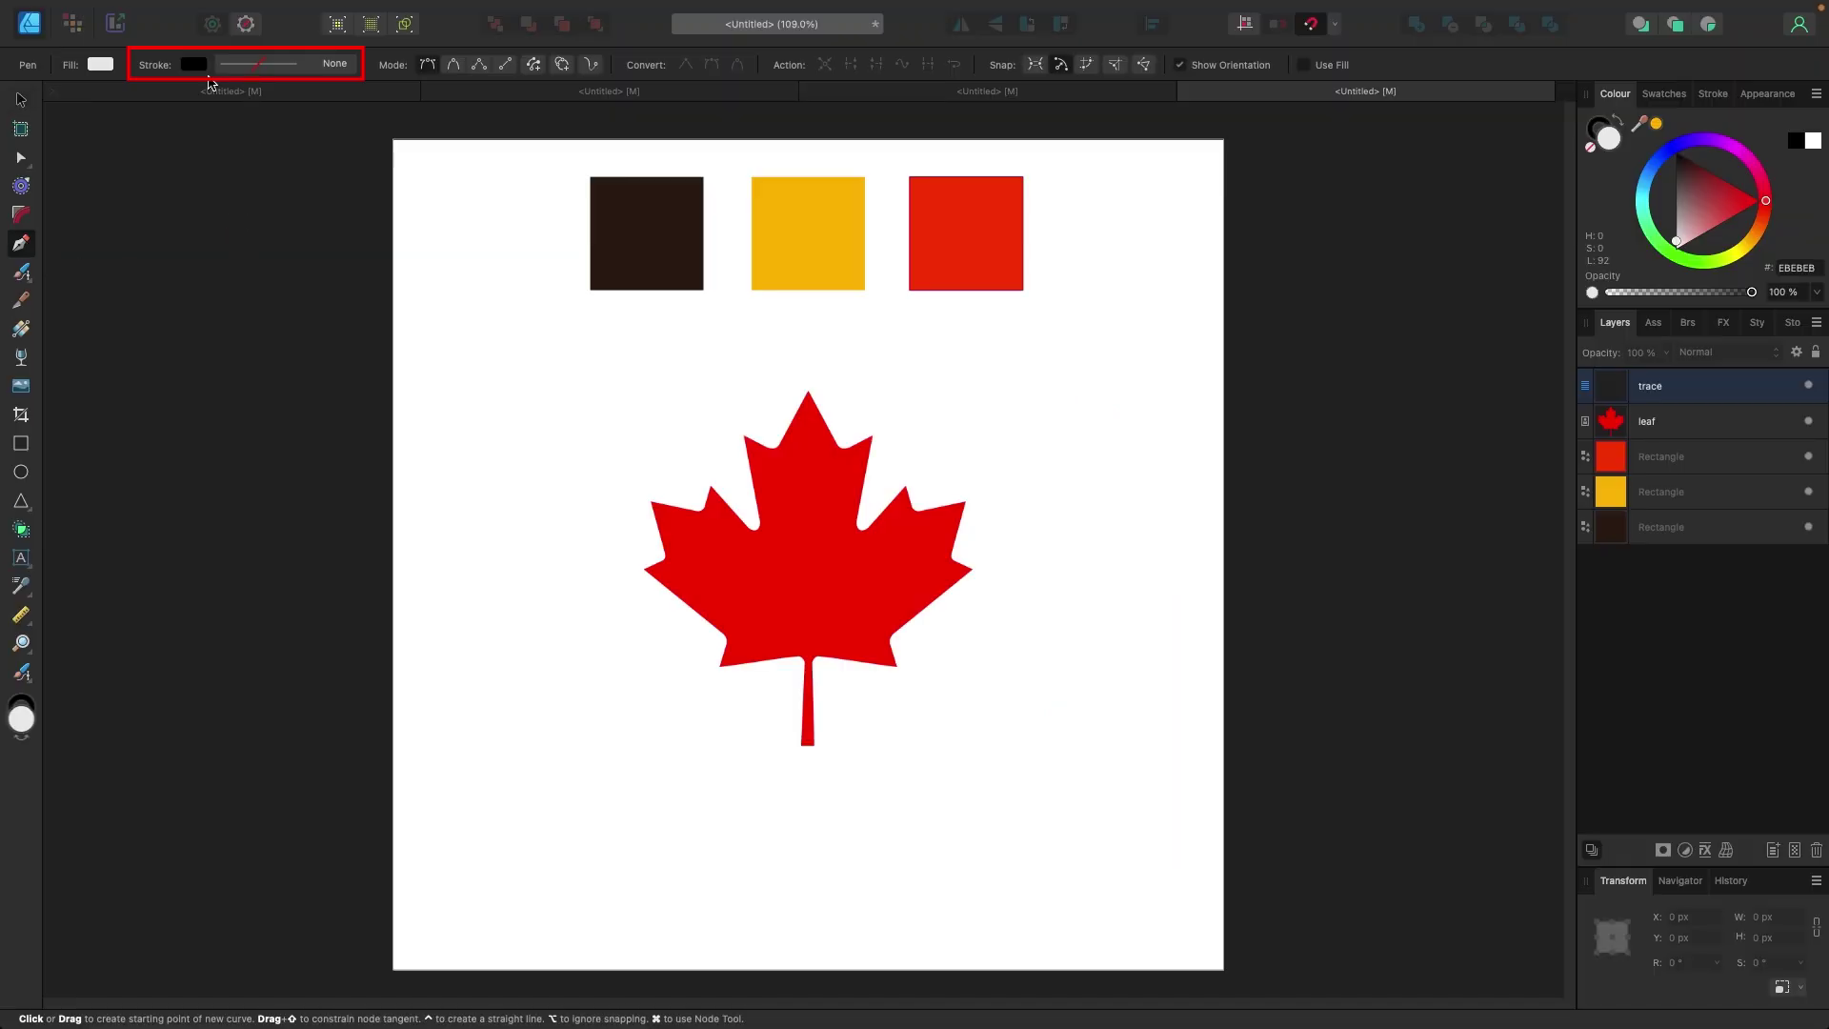
click(286, 72)
click(232, 98)
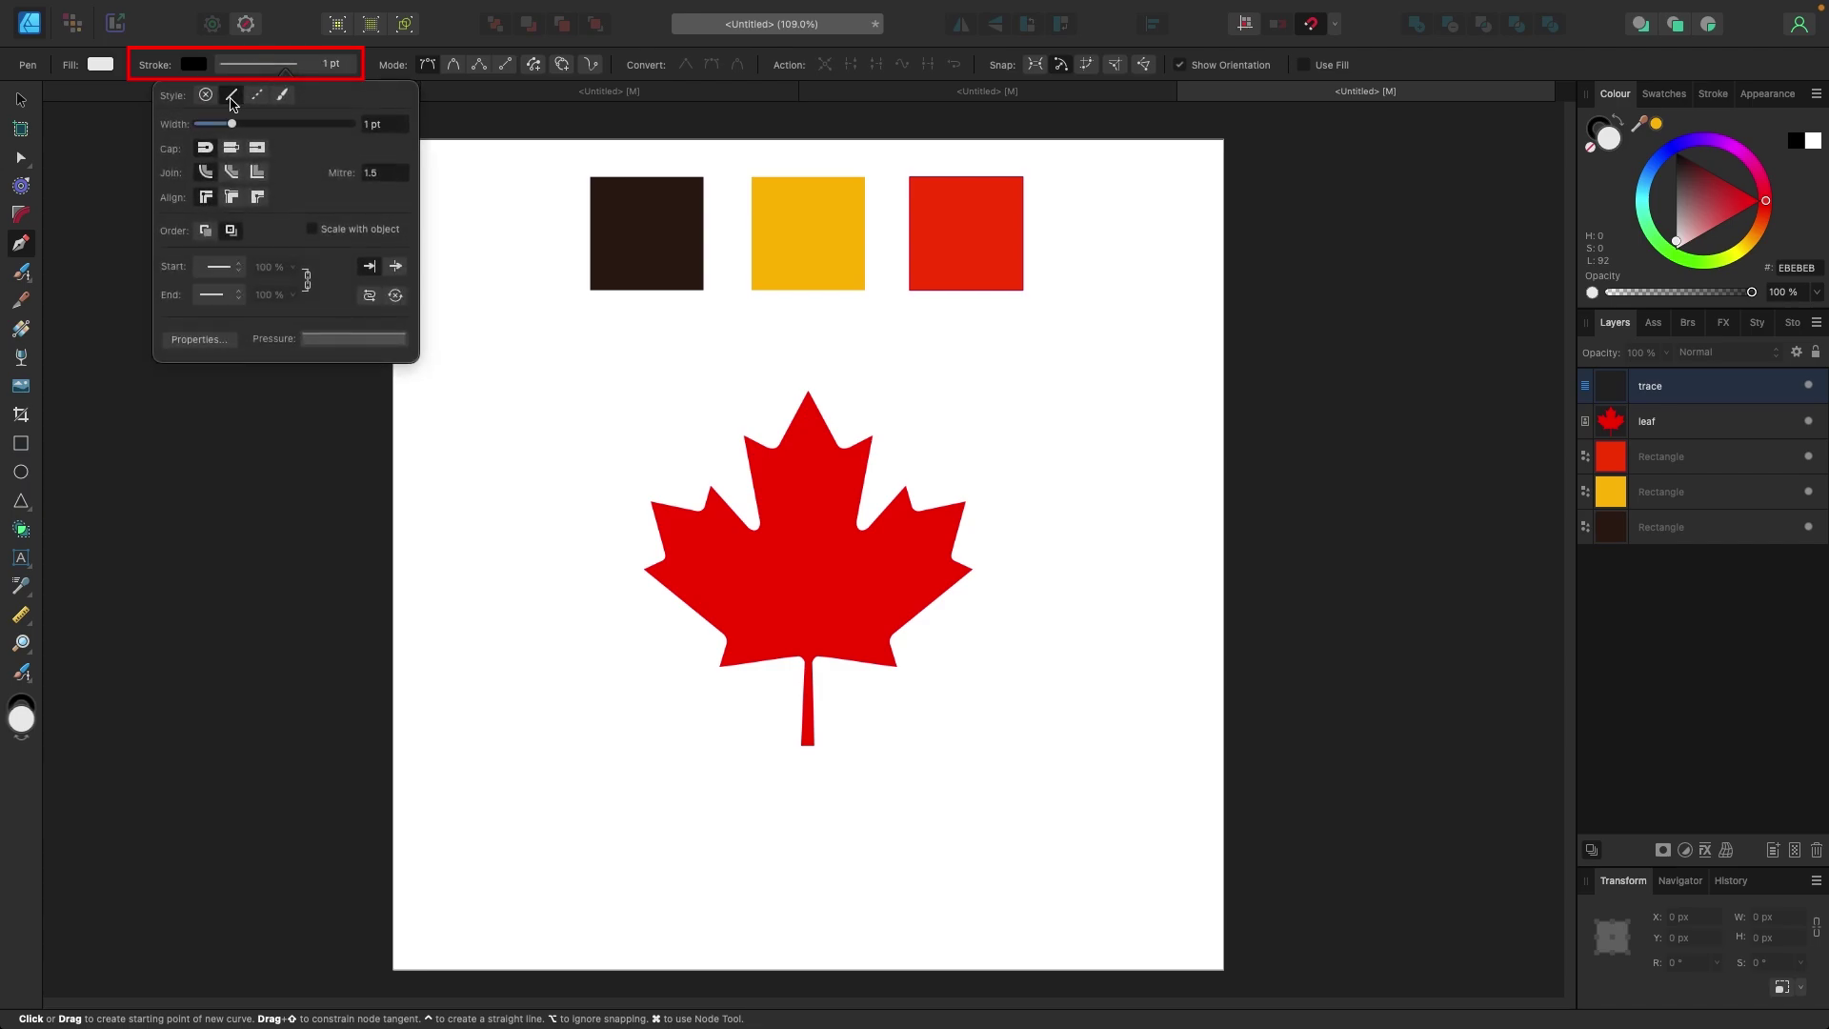
drag(233, 125, 239, 128)
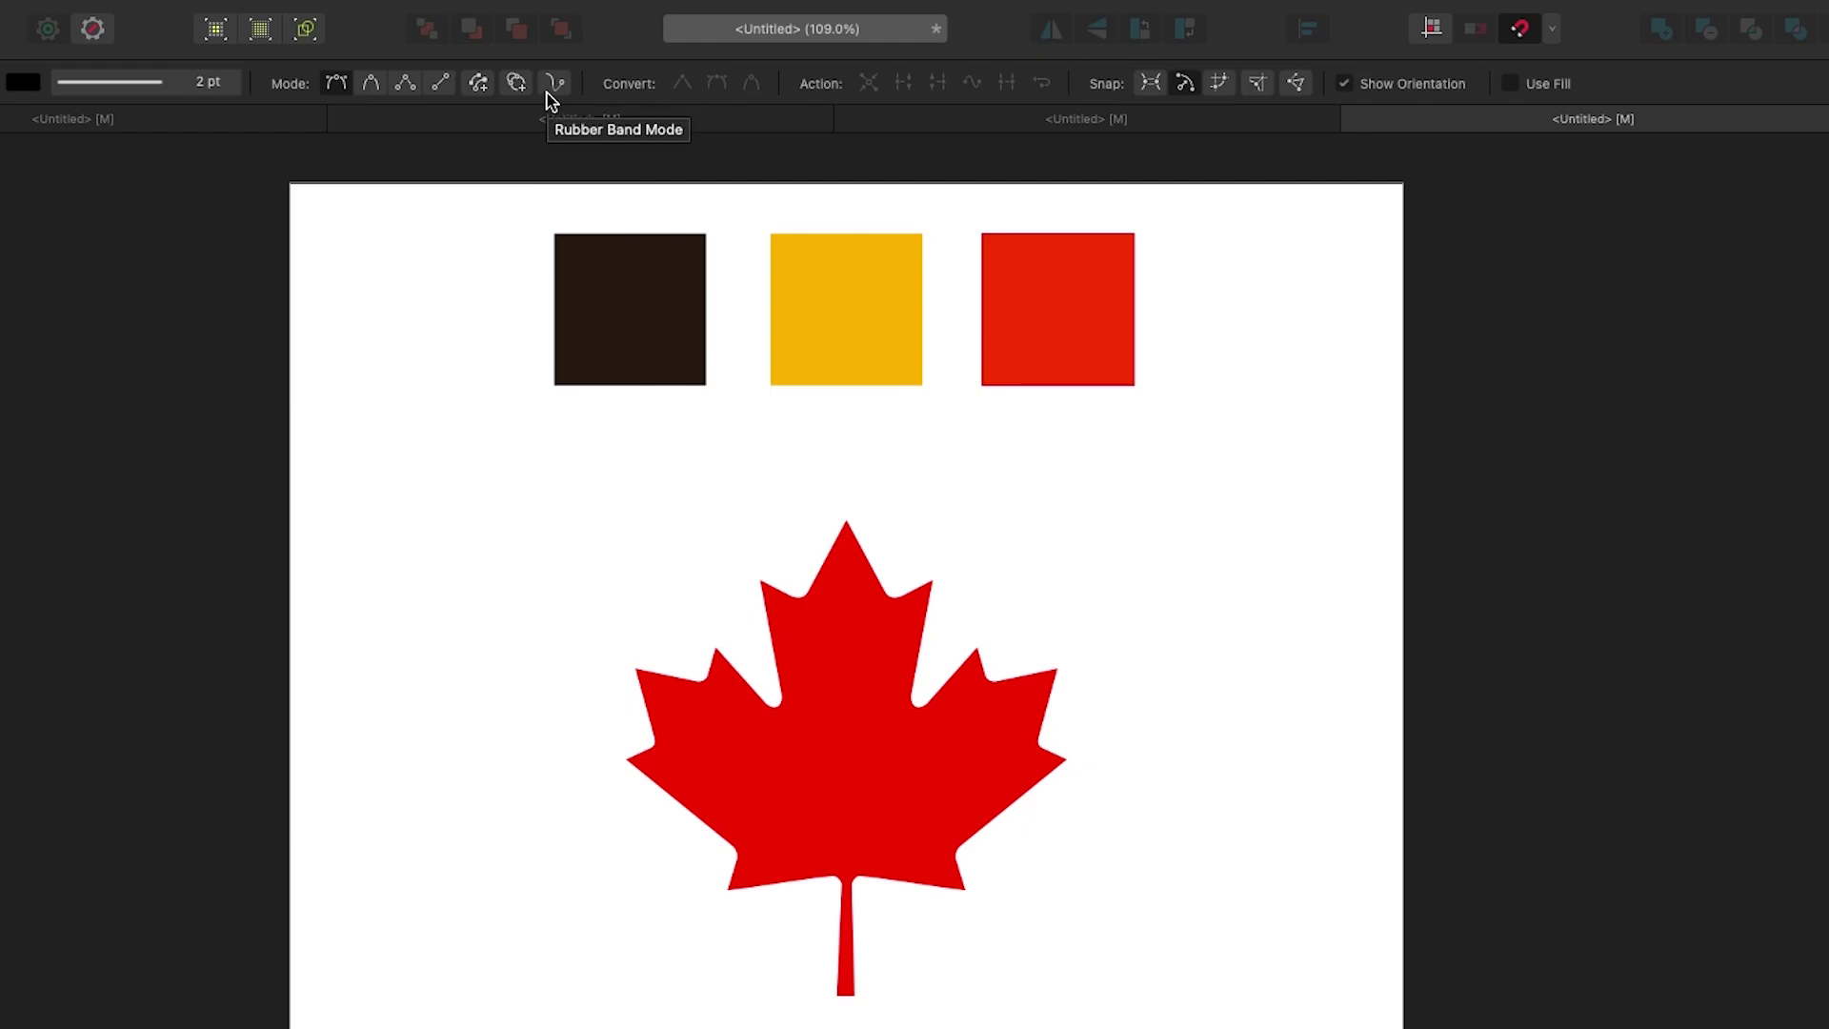
Step: Enable Rubber Band Mode and start the path at the stem, tracing up its left edge
click(551, 87)
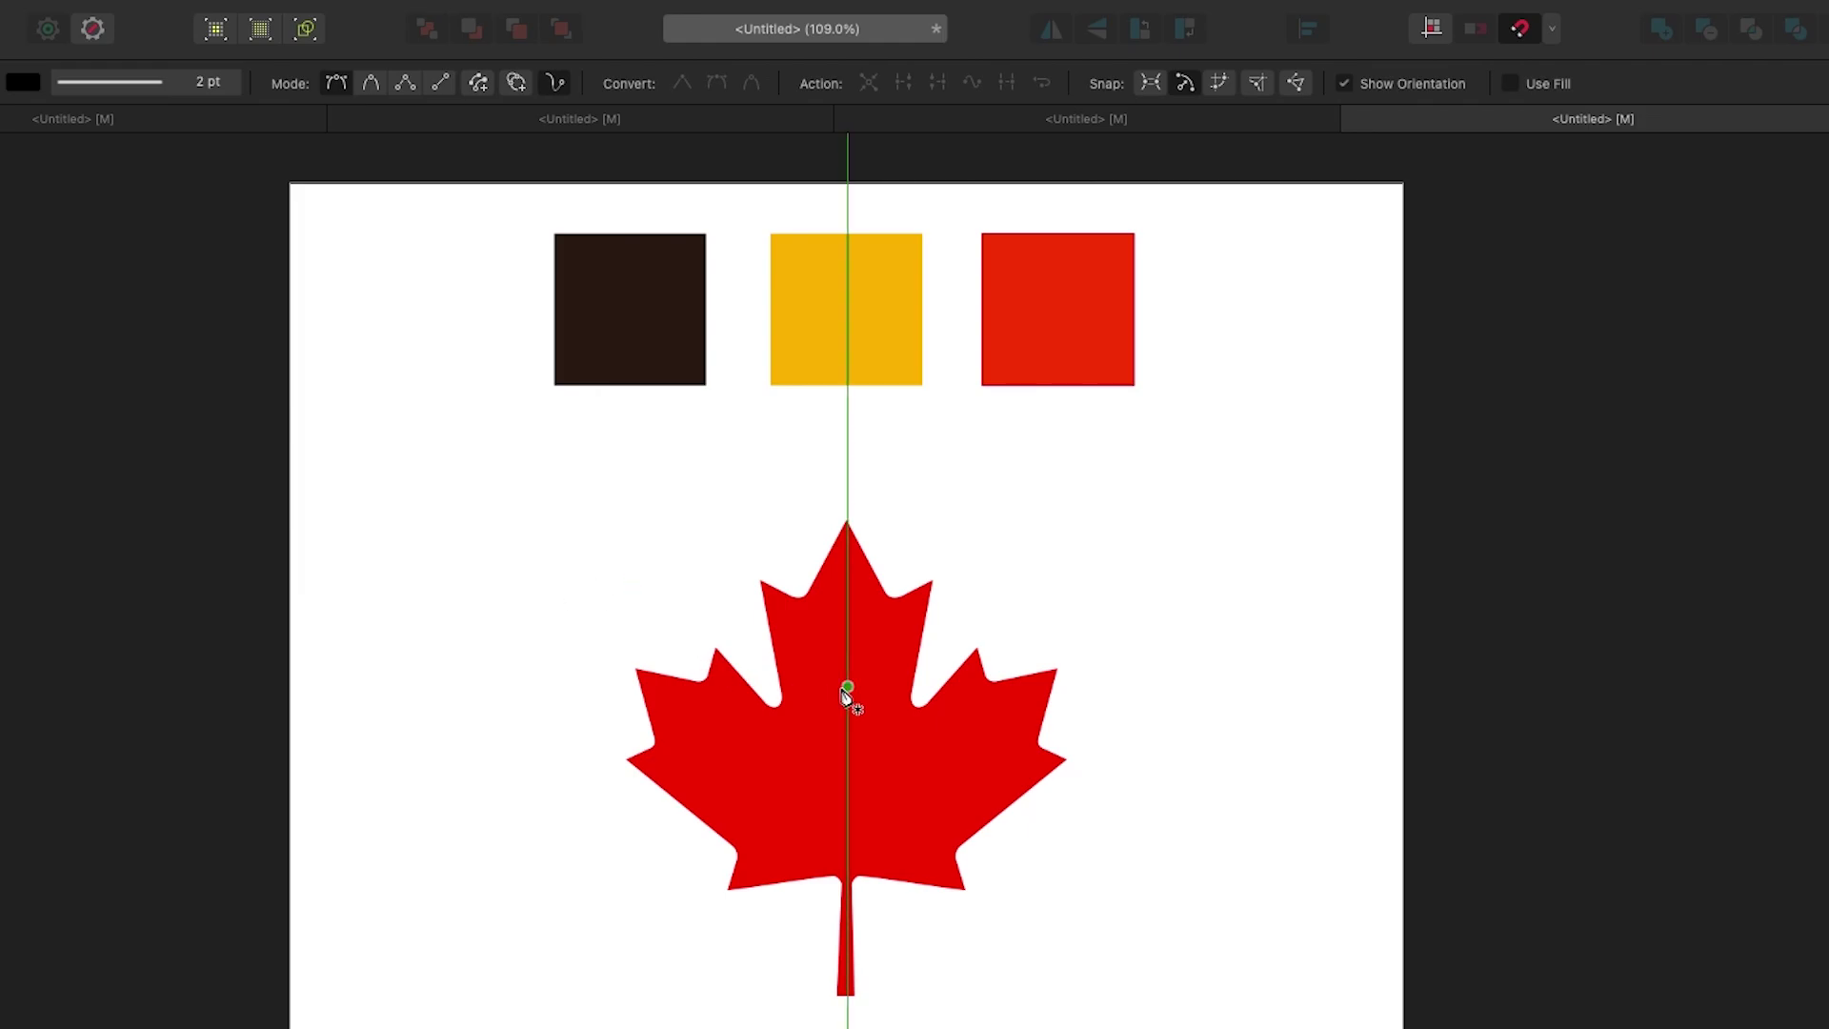
scroll(845, 694, up, 5)
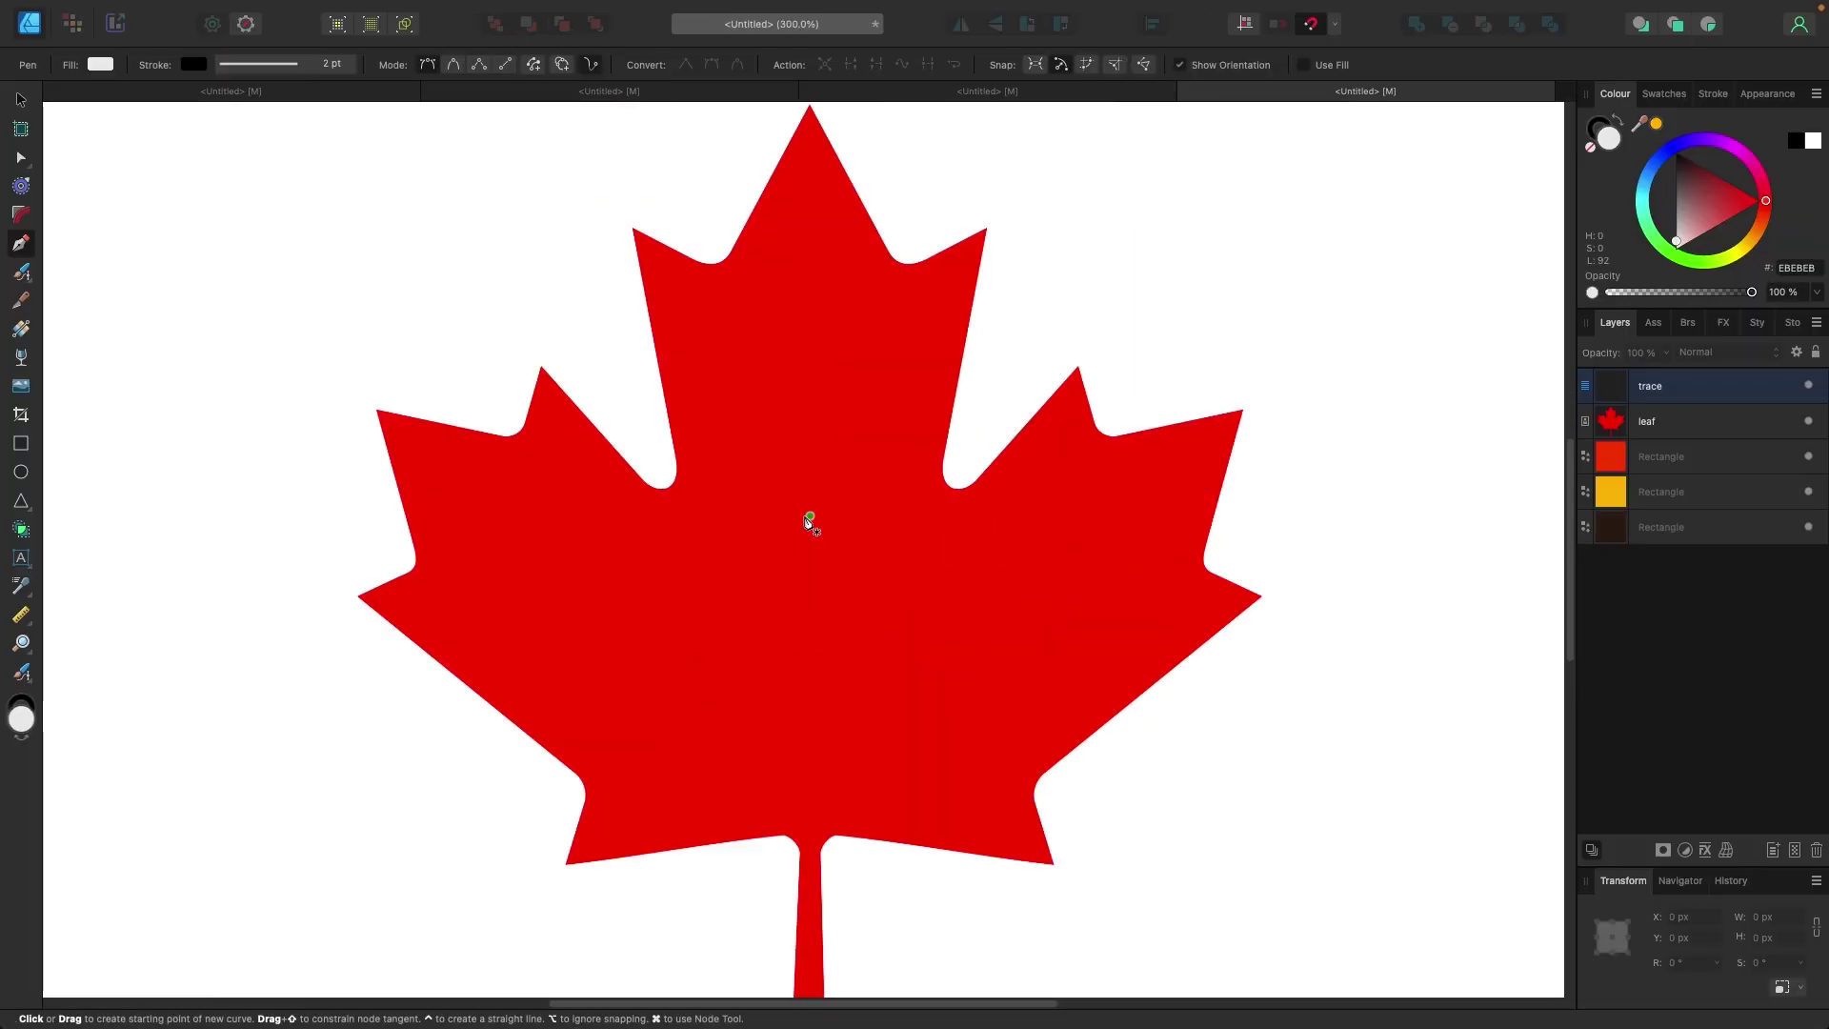
scroll(809, 519, down, 3)
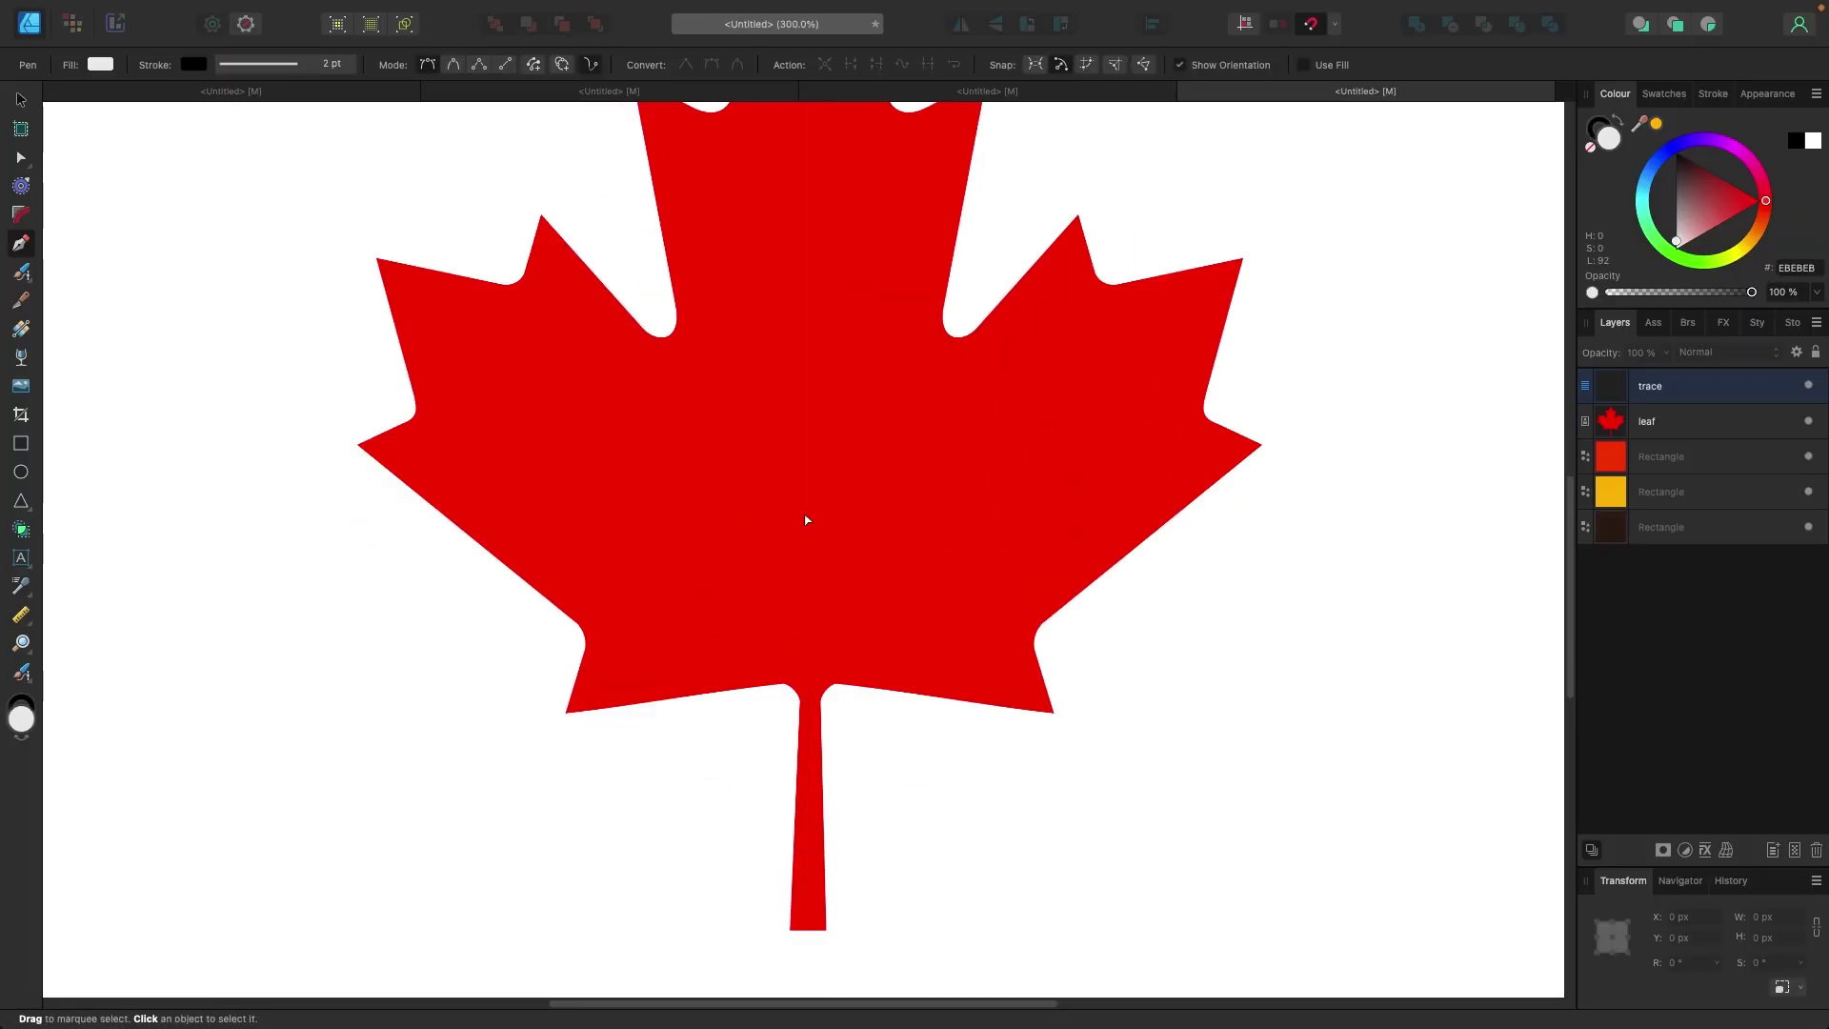
scroll(805, 523, up, 2)
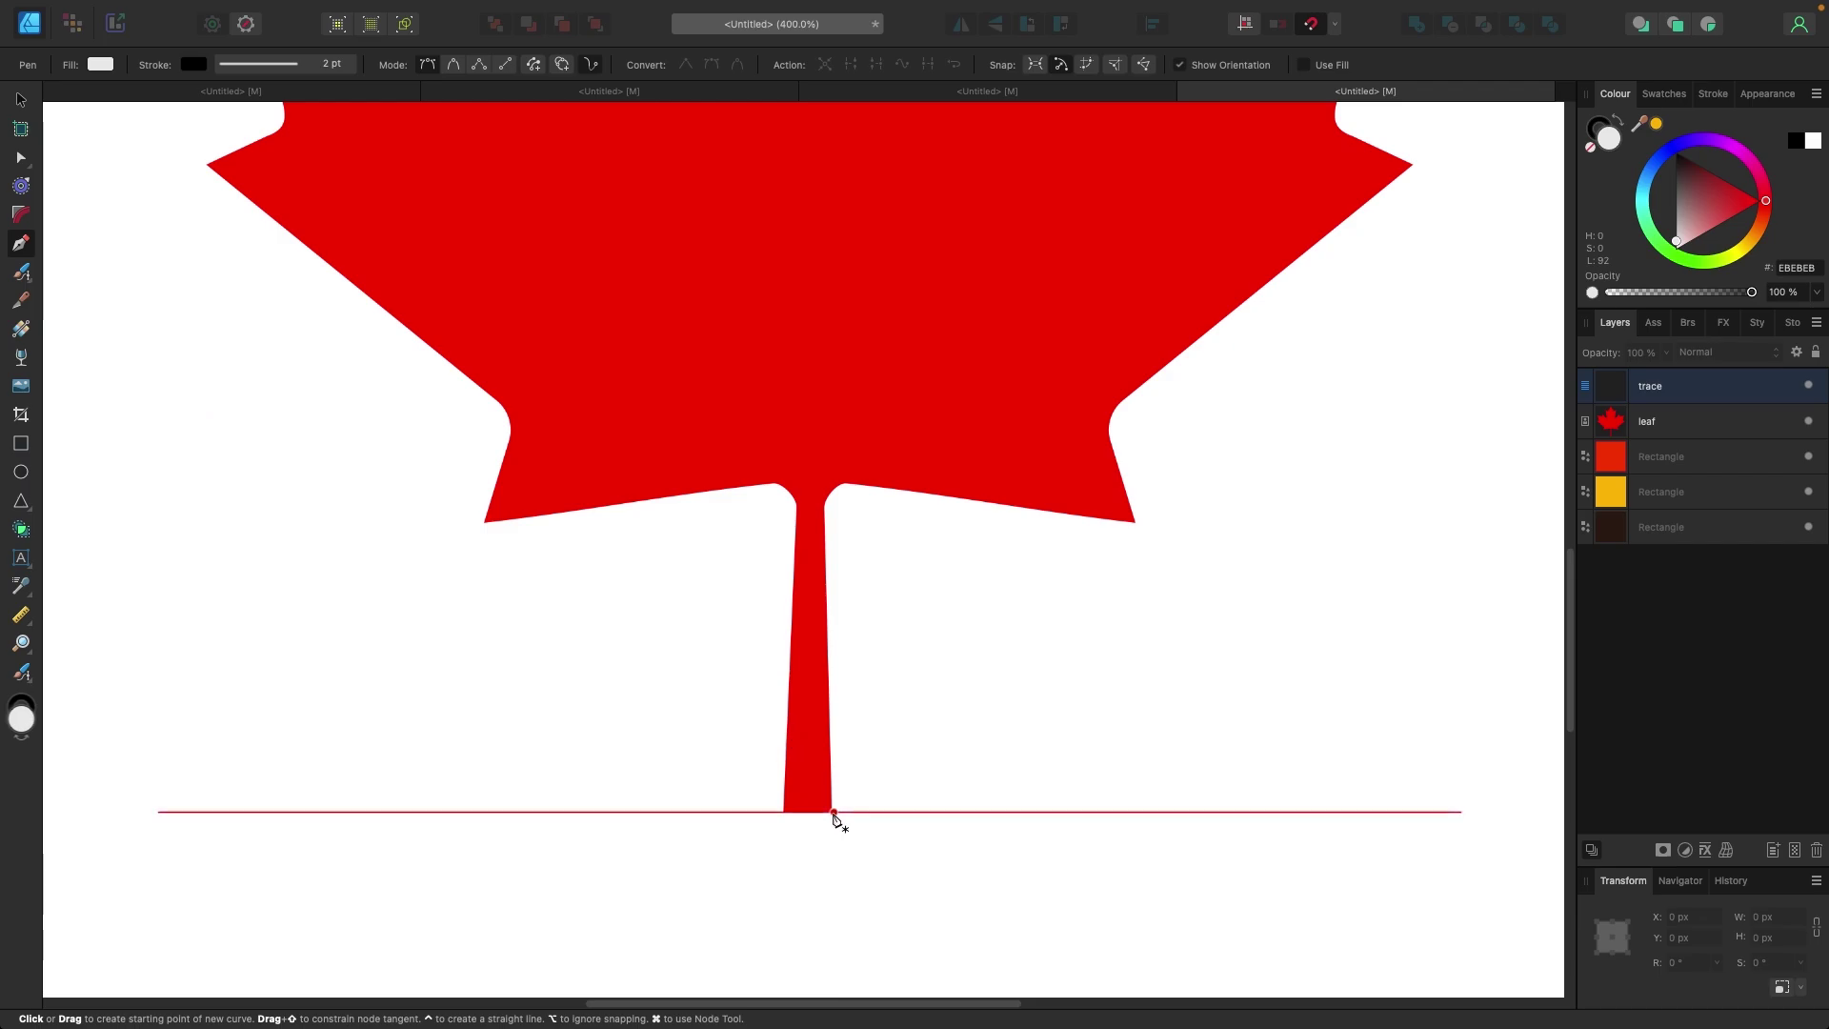
drag(835, 812, 784, 816)
click(783, 812)
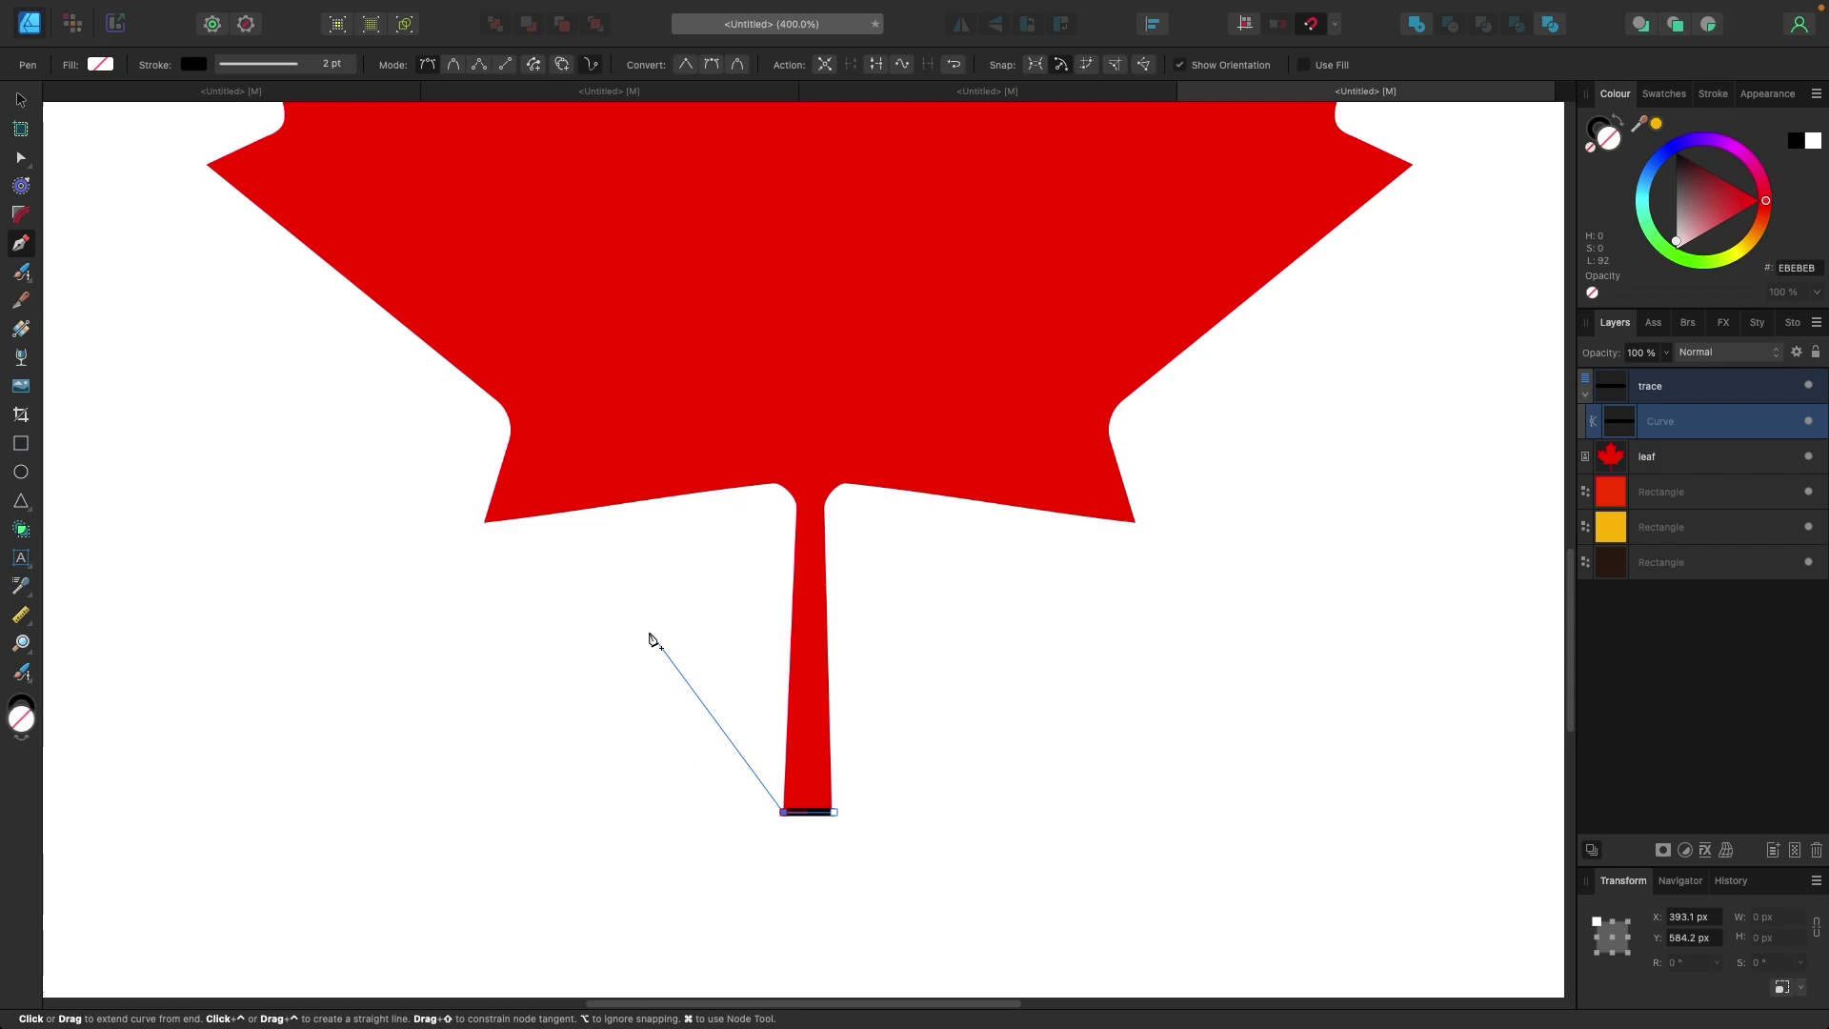
click(796, 522)
scroll(797, 524, up, 2)
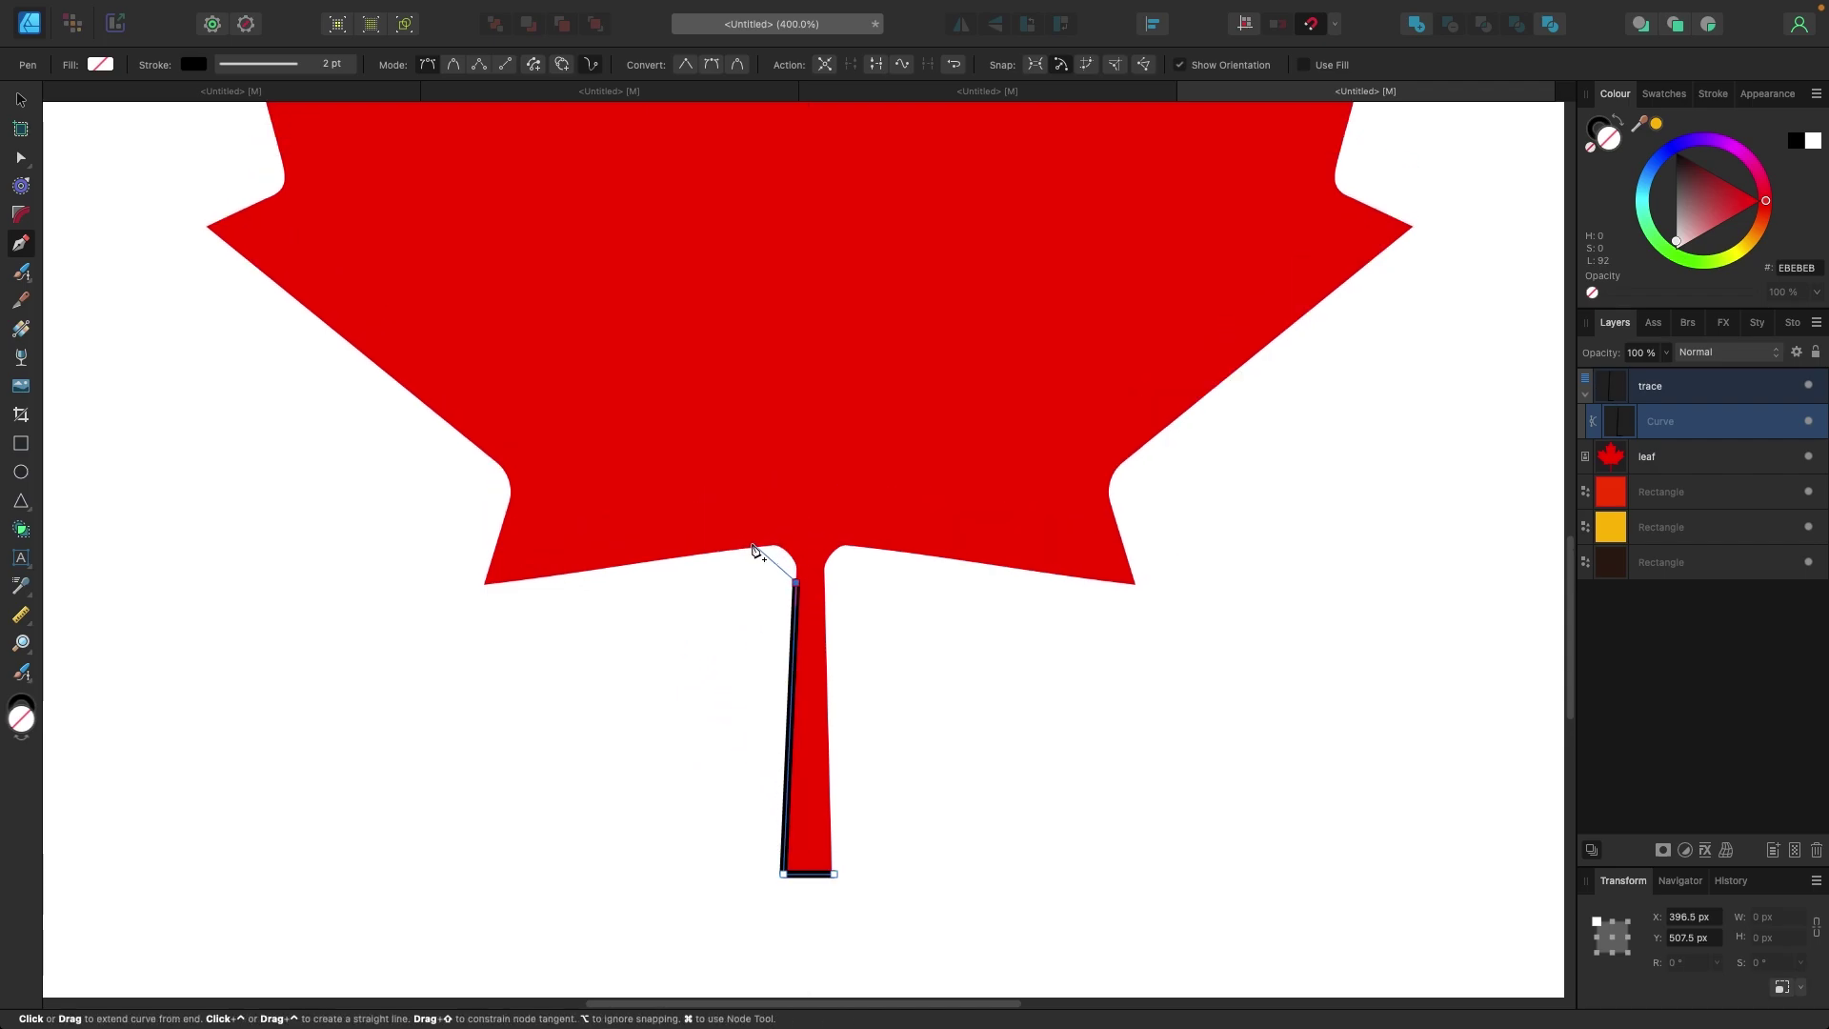
drag(754, 544, 705, 551)
Step: Trace the leaf's lower-left corner, notch, lower-left lobe and left tip
click(484, 582)
scroll(484, 586, up, 2)
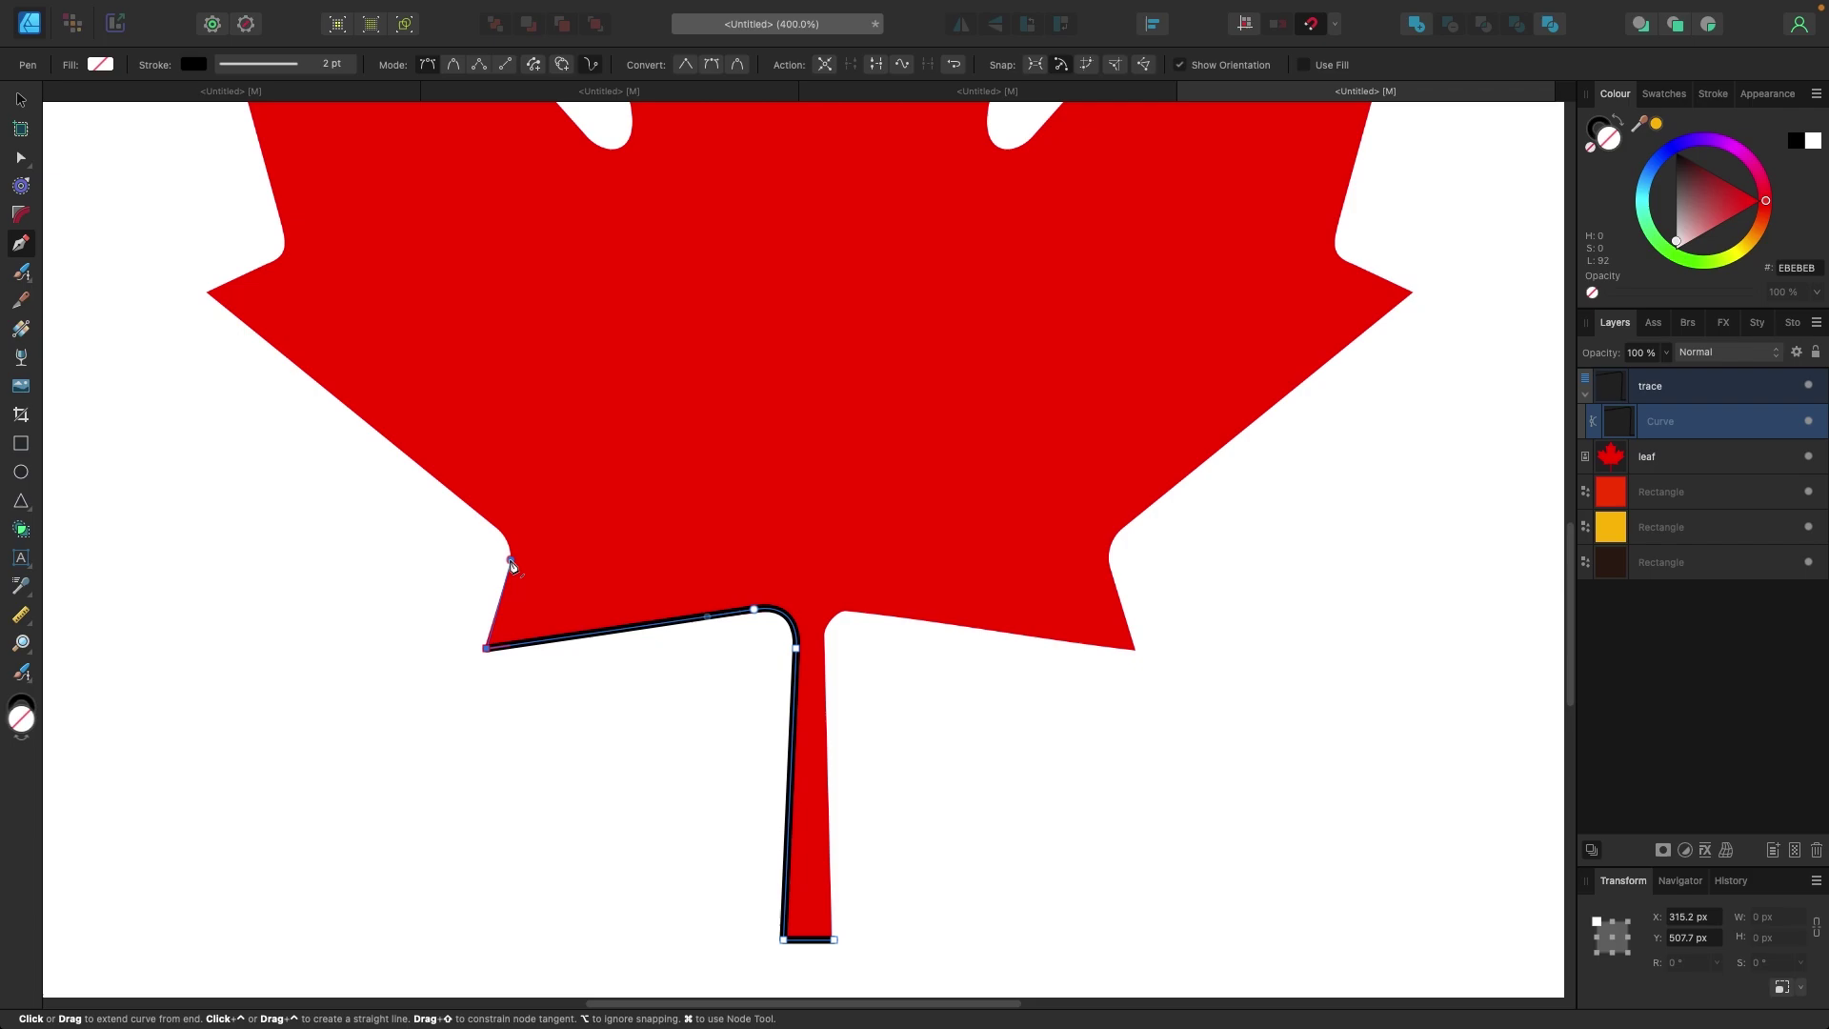
click(512, 563)
drag(443, 485, 365, 428)
scroll(368, 428, up, 2)
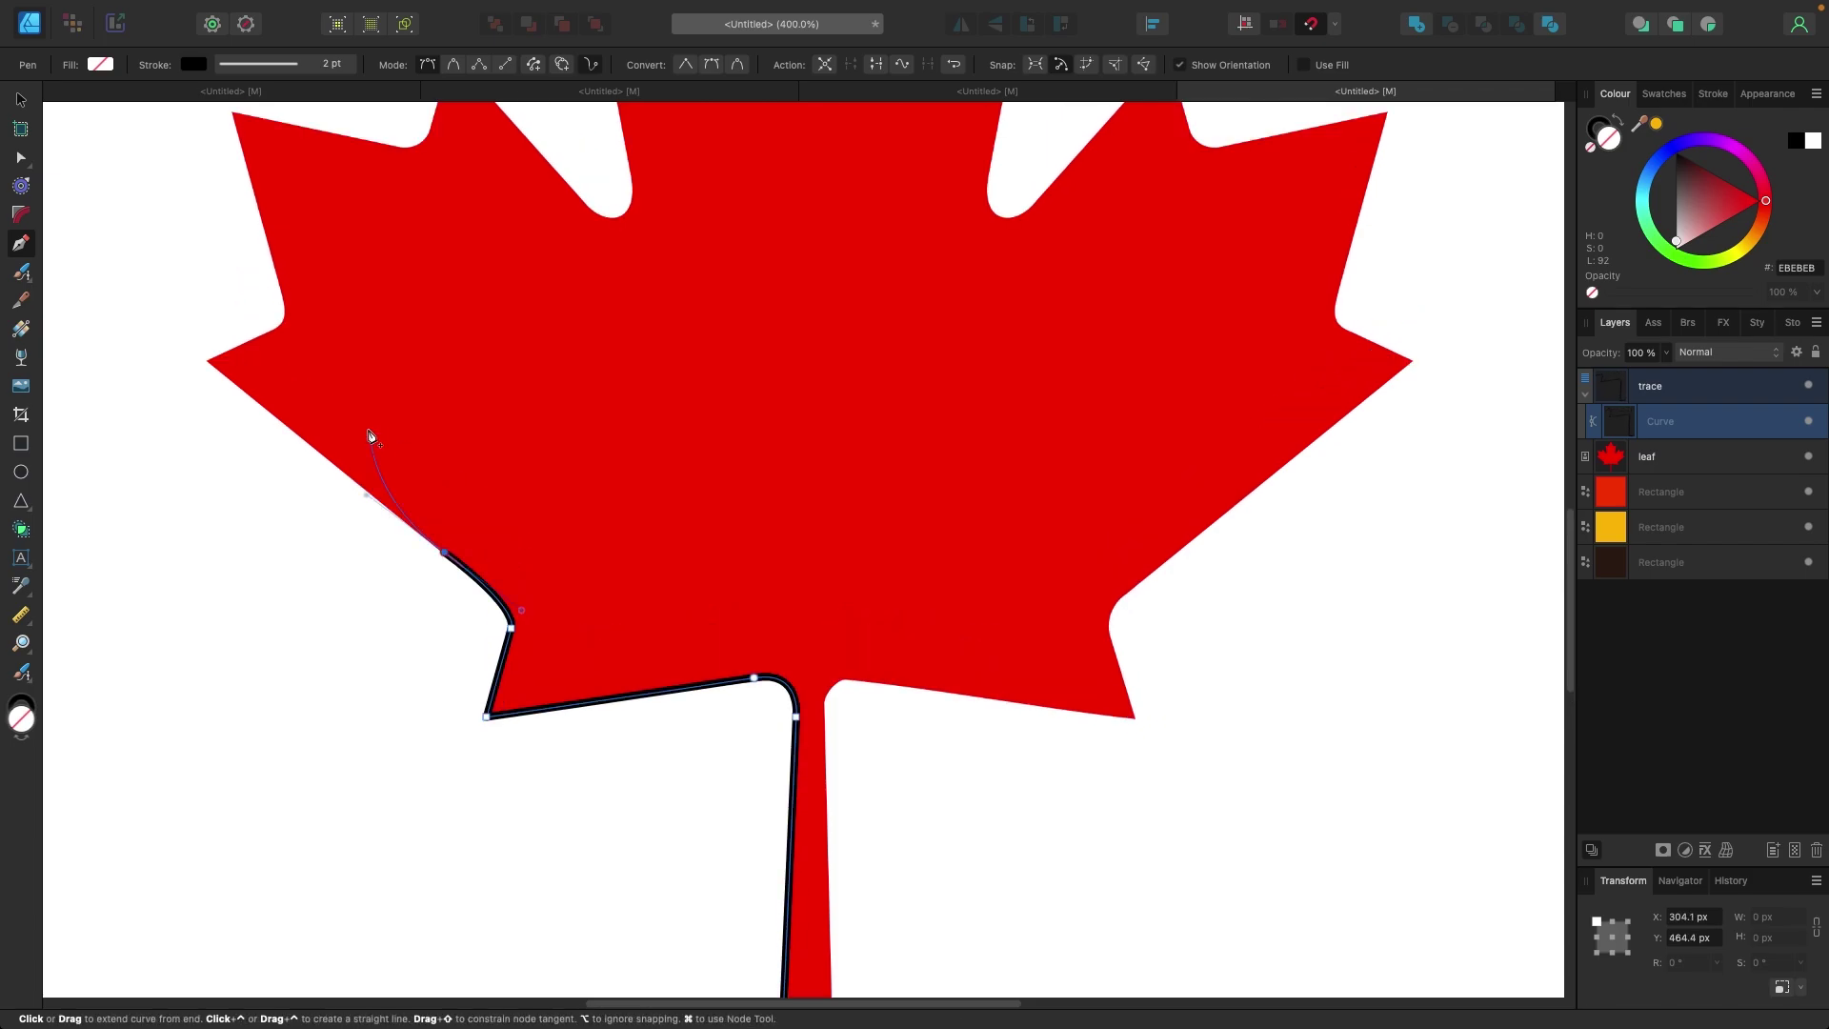
click(209, 357)
scroll(249, 497, up, 5)
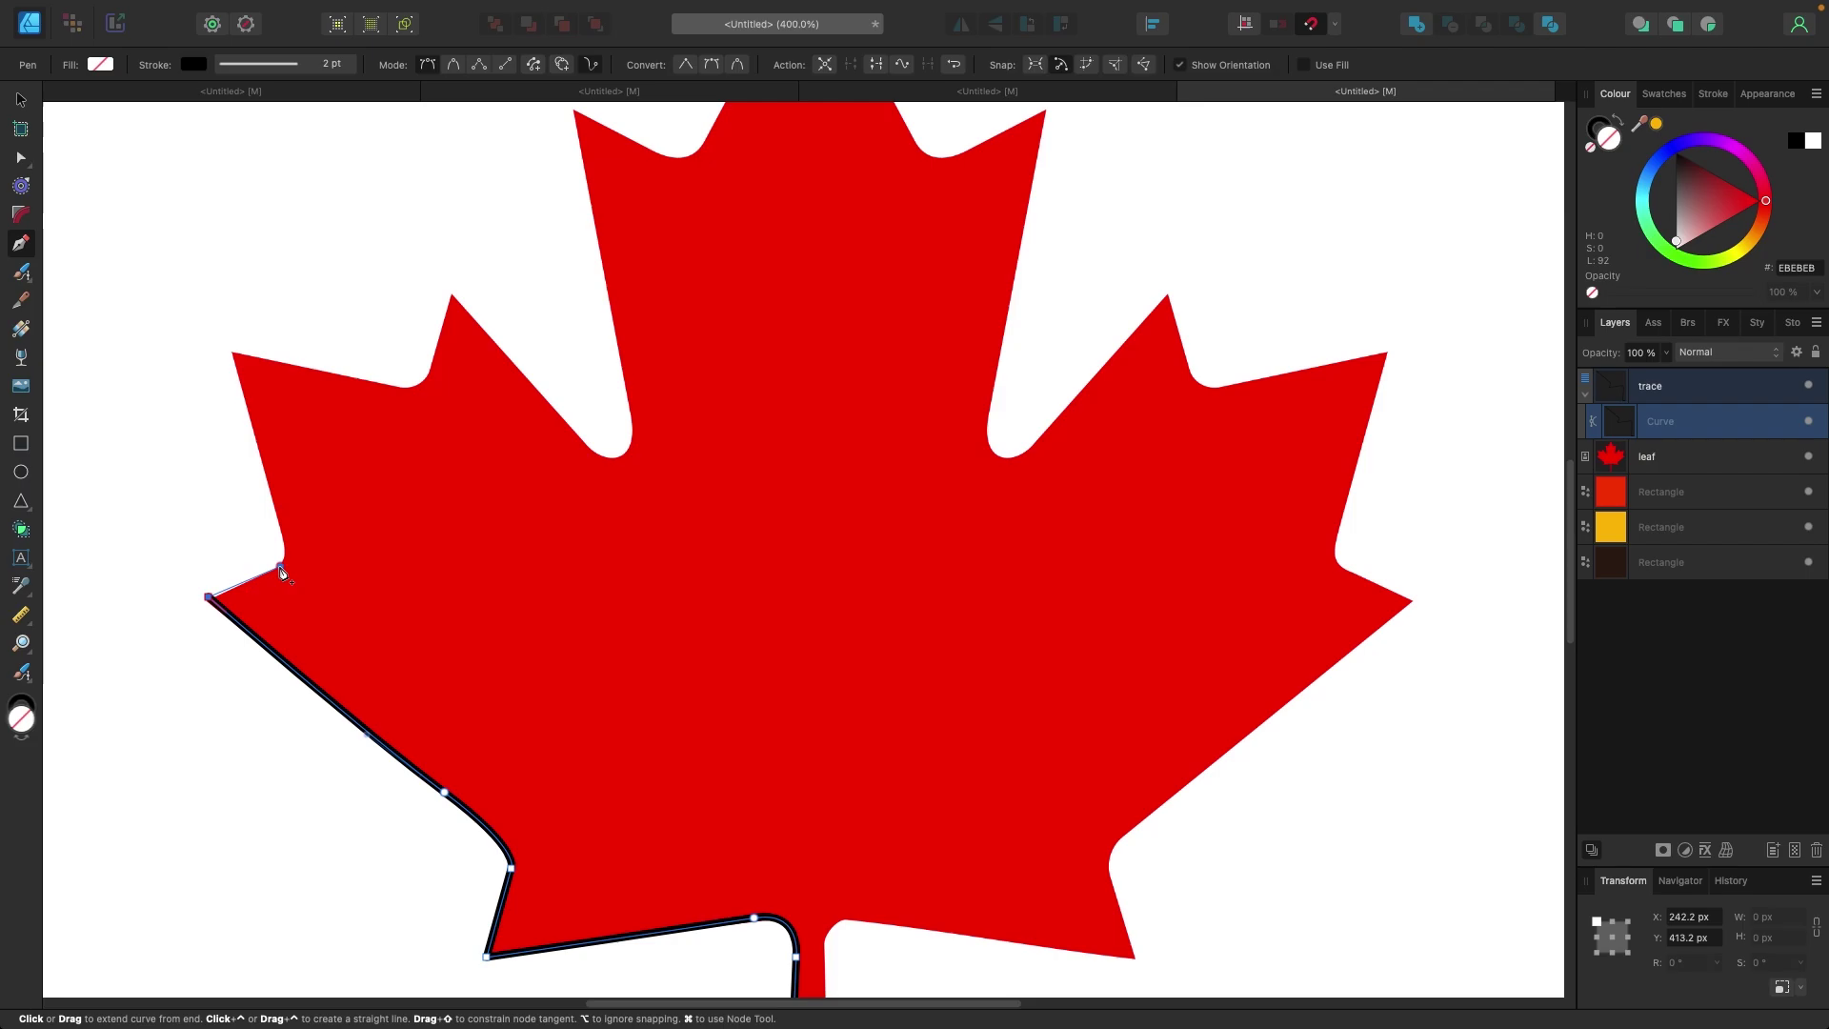
click(282, 570)
scroll(279, 552, up, 1)
Step: Trace the left upper lobe and up the central lobe's left side
click(277, 523)
click(233, 366)
click(384, 395)
click(425, 388)
click(454, 308)
scroll(454, 308, up, 5)
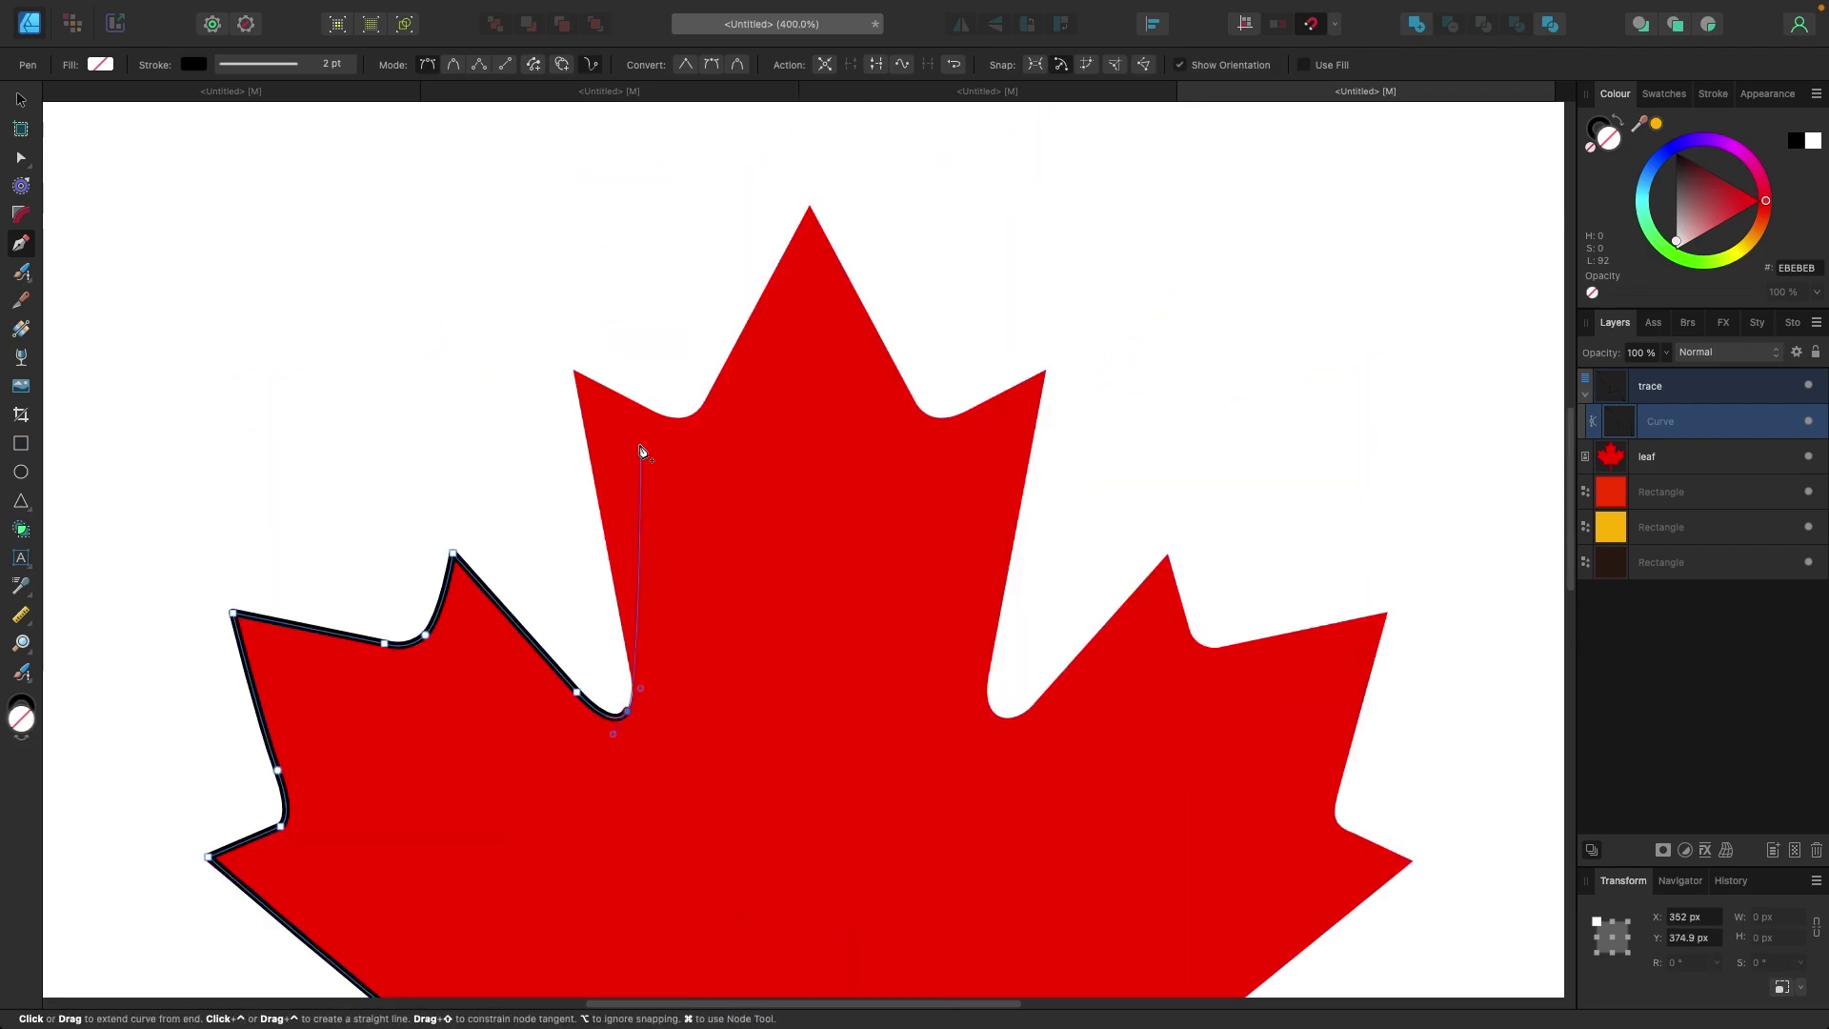
click(576, 693)
click(626, 712)
click(586, 443)
click(575, 373)
Step: Trace from the leaf's top tip across the right upper lobe to the right tip
click(708, 397)
click(809, 217)
click(912, 414)
click(1045, 384)
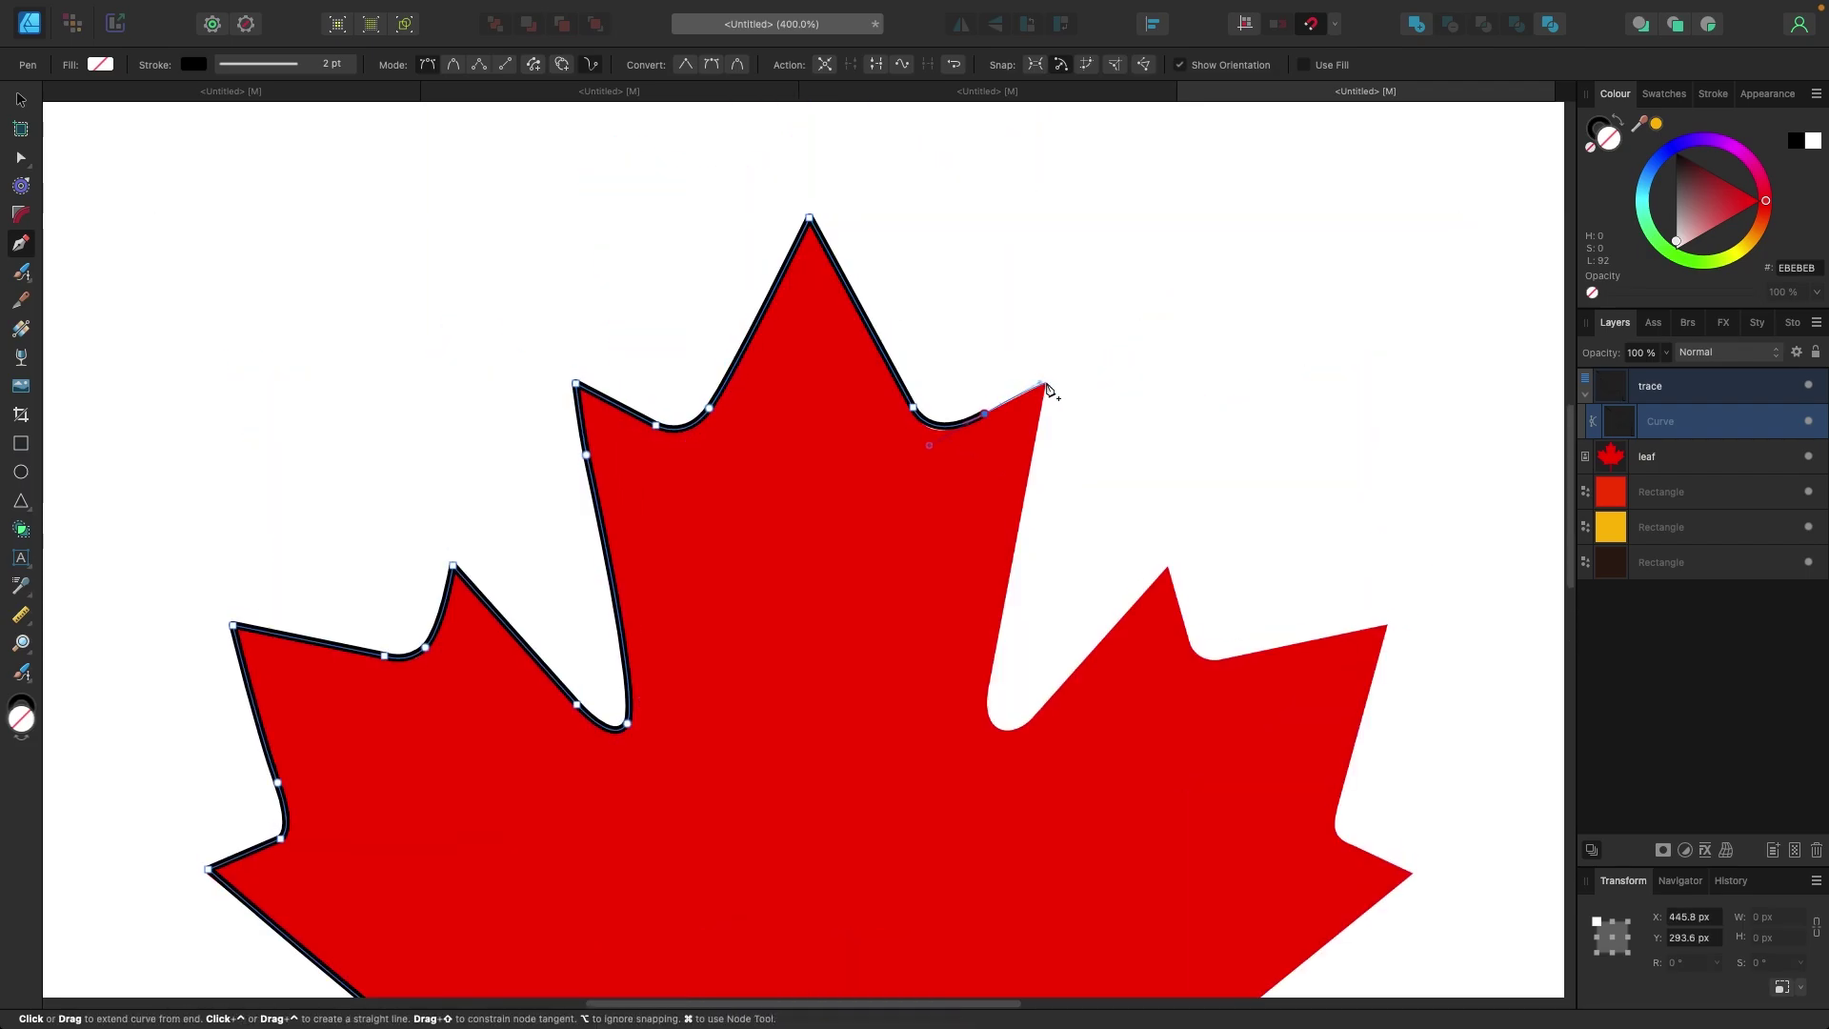
click(992, 710)
click(1168, 568)
click(1192, 653)
click(1390, 625)
scroll(1390, 636, down, 3)
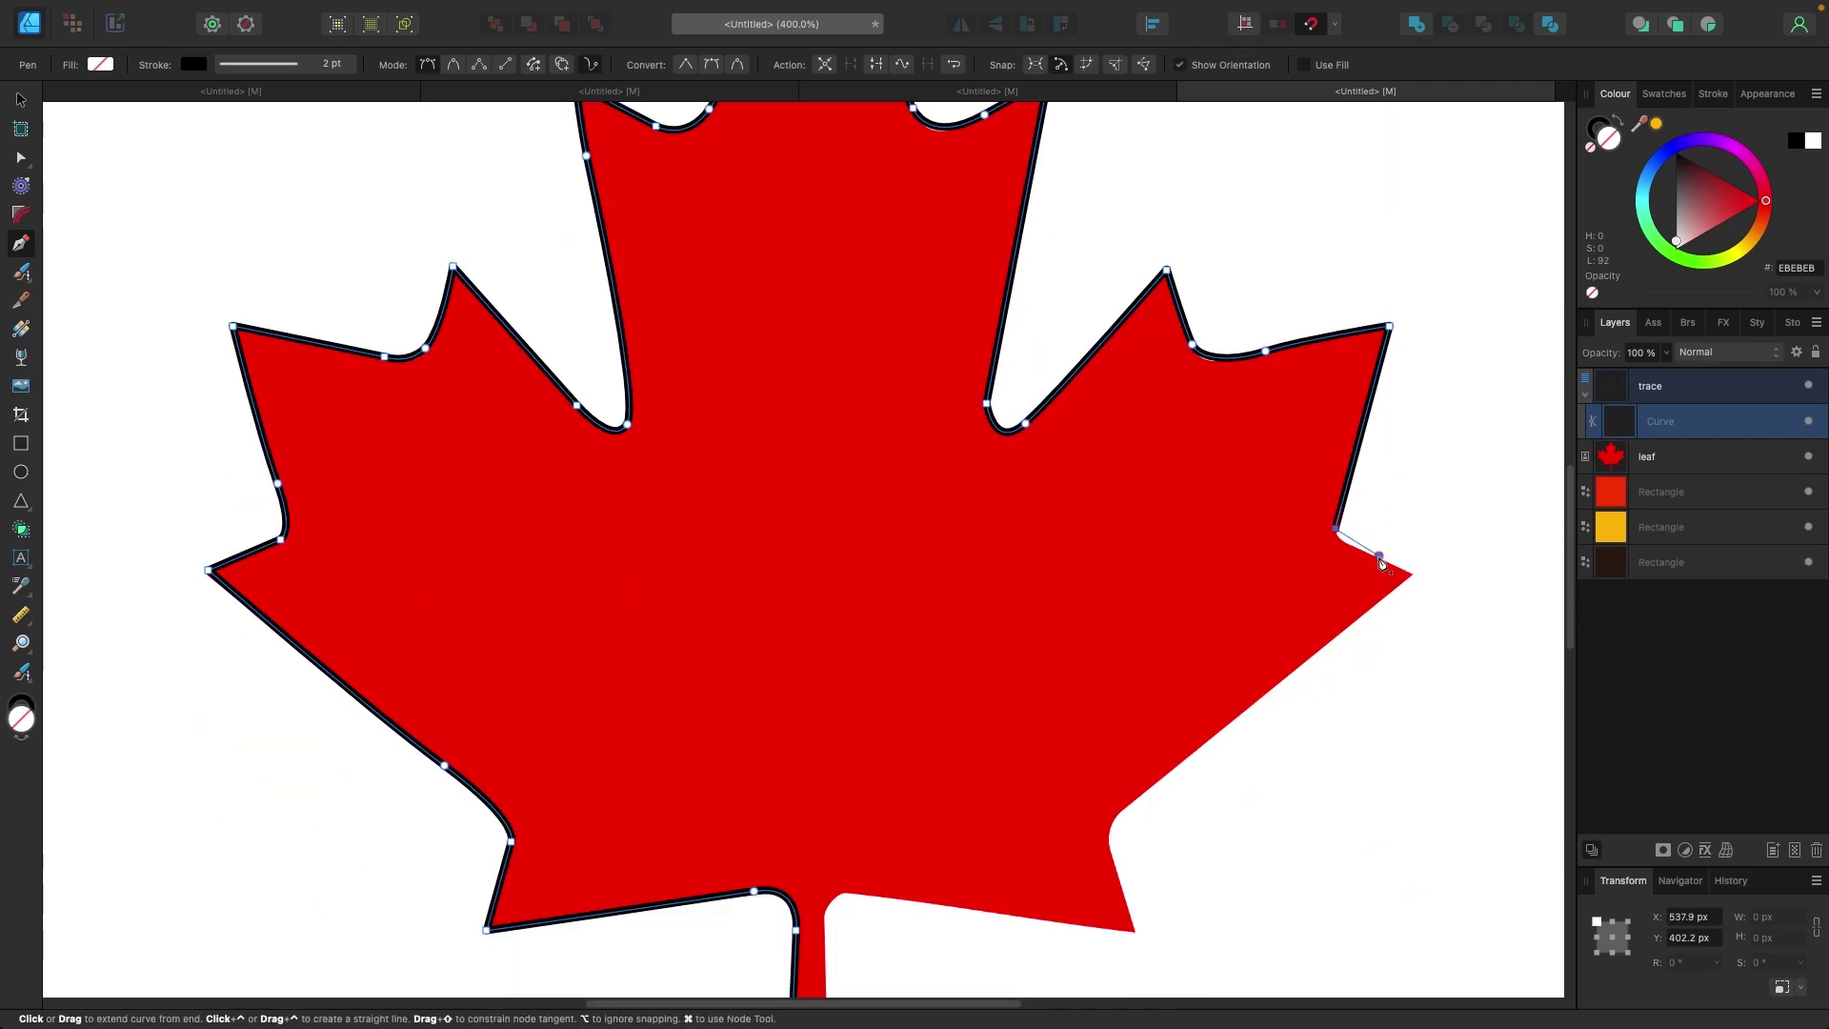
Step: Trace down the lower right edge, notch and lobe toward the leaf's bottom
click(1334, 510)
click(1378, 538)
click(1412, 551)
scroll(1412, 552, down, 4)
click(1198, 502)
click(1112, 575)
click(1120, 637)
click(1134, 687)
Step: Trace the stem's right edge and close the path at the stem's bottom
click(843, 651)
scroll(843, 651, down, 3)
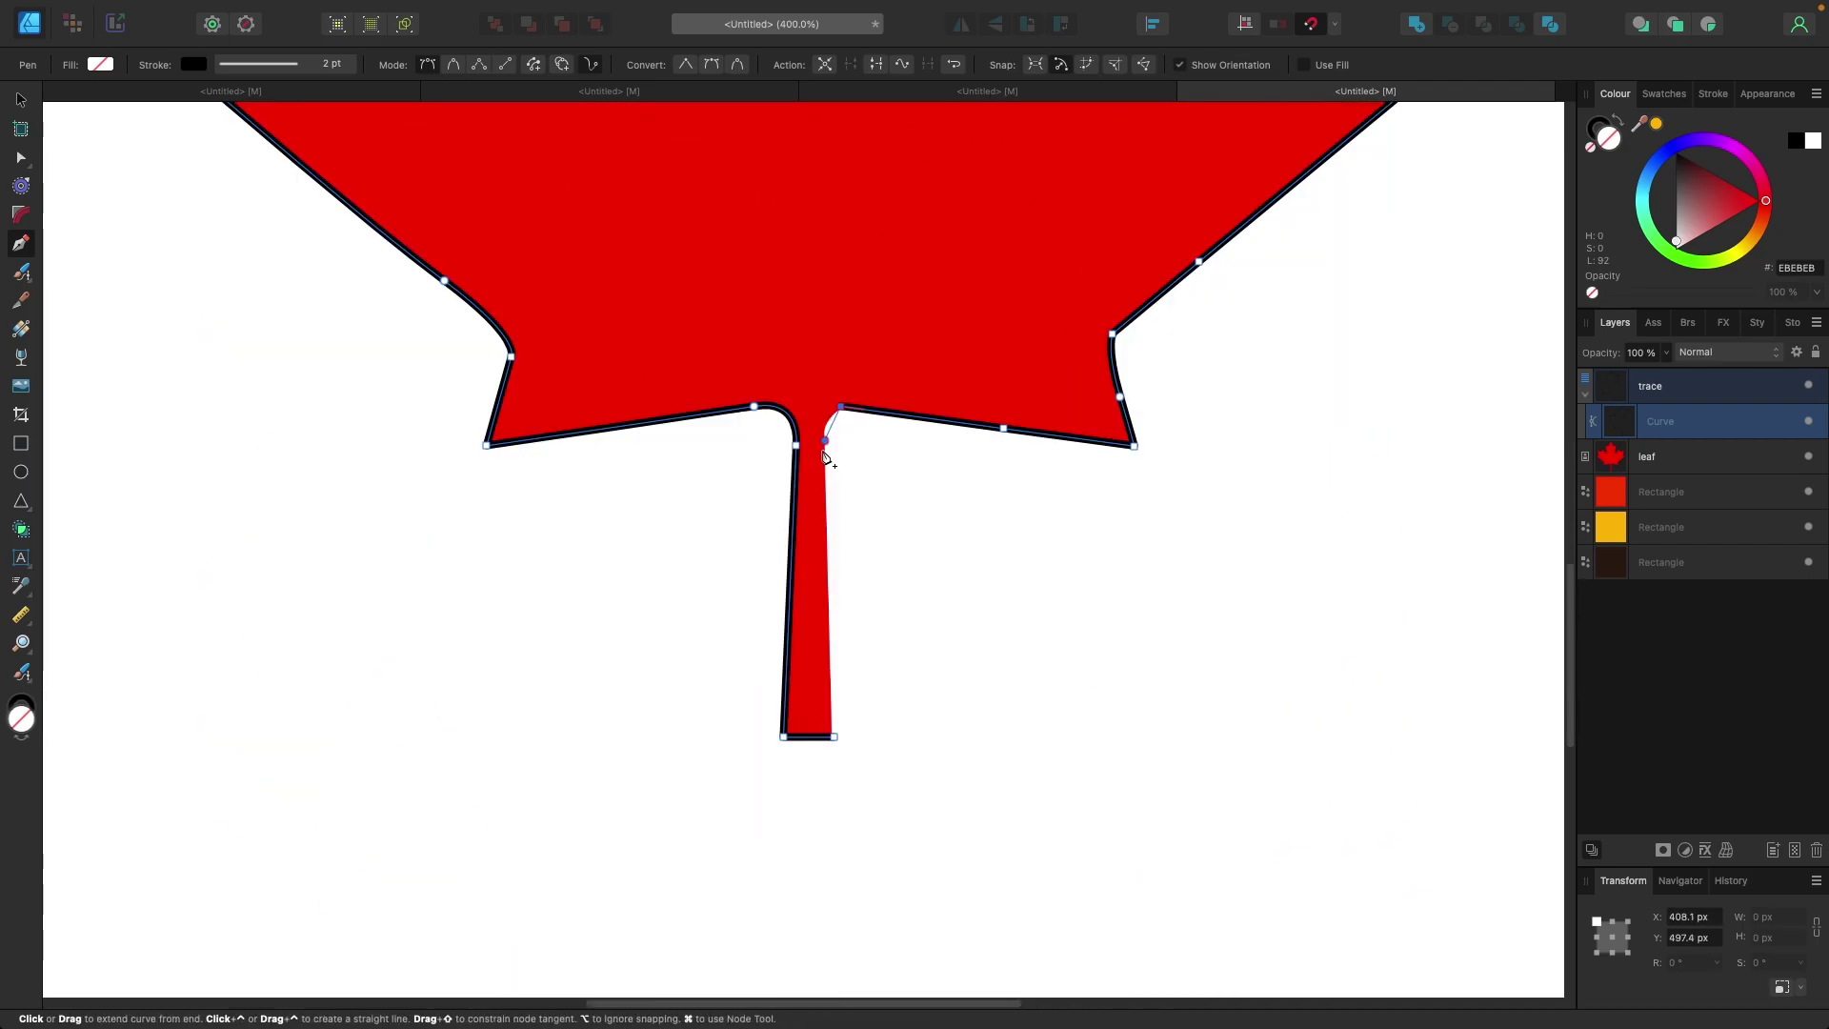
click(825, 439)
click(833, 735)
key(super+1)
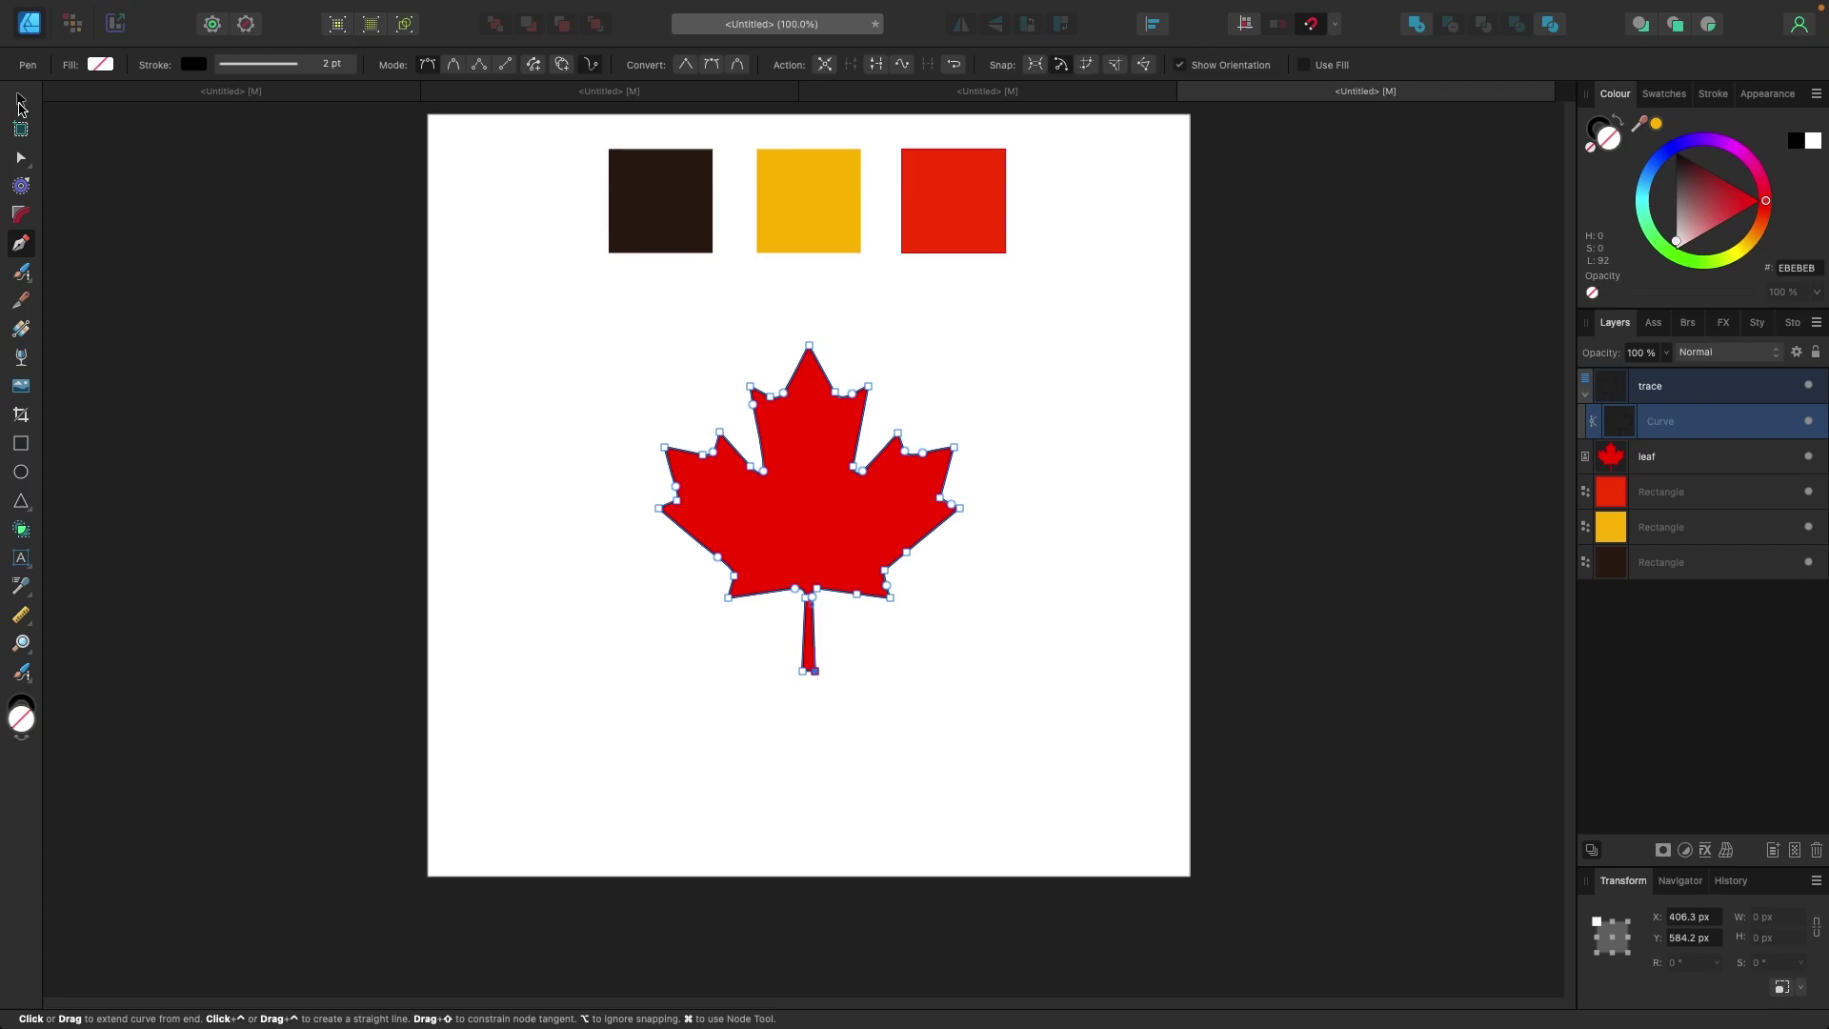
Step: Zoom in on the finished trace and hide the original leaf image
click(20, 101)
key(super+2)
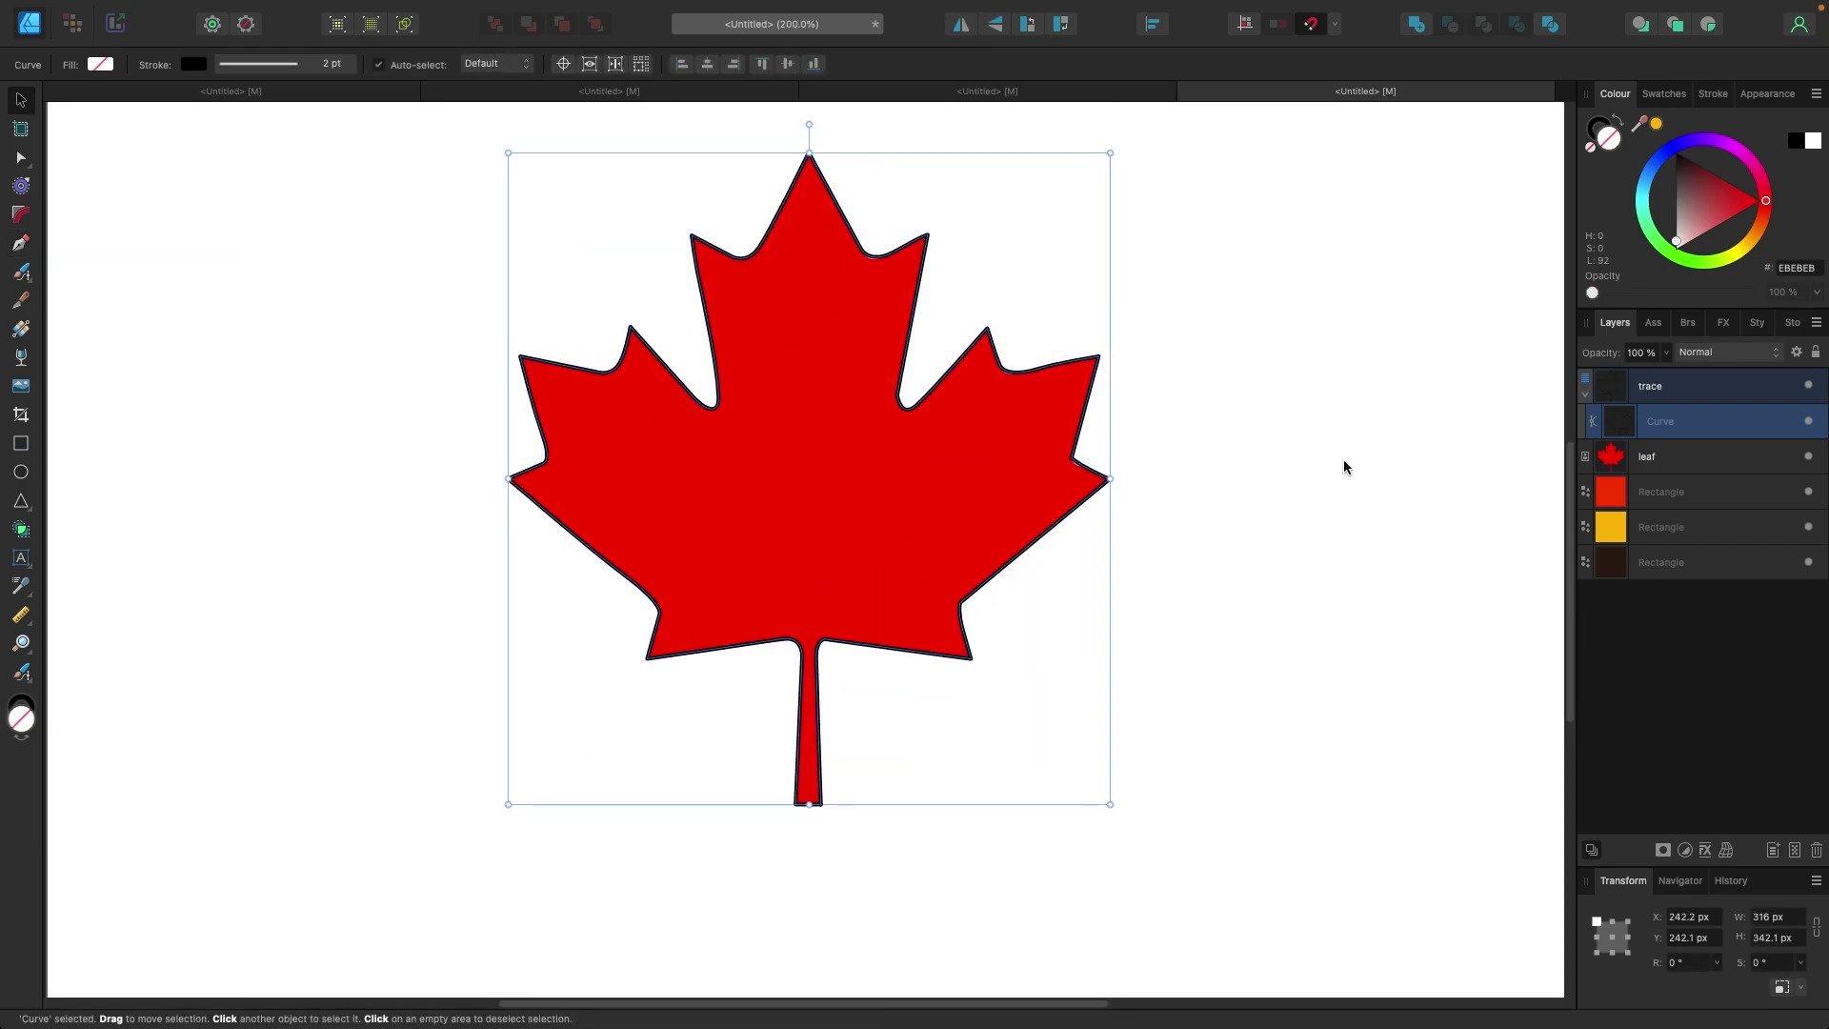
click(1654, 462)
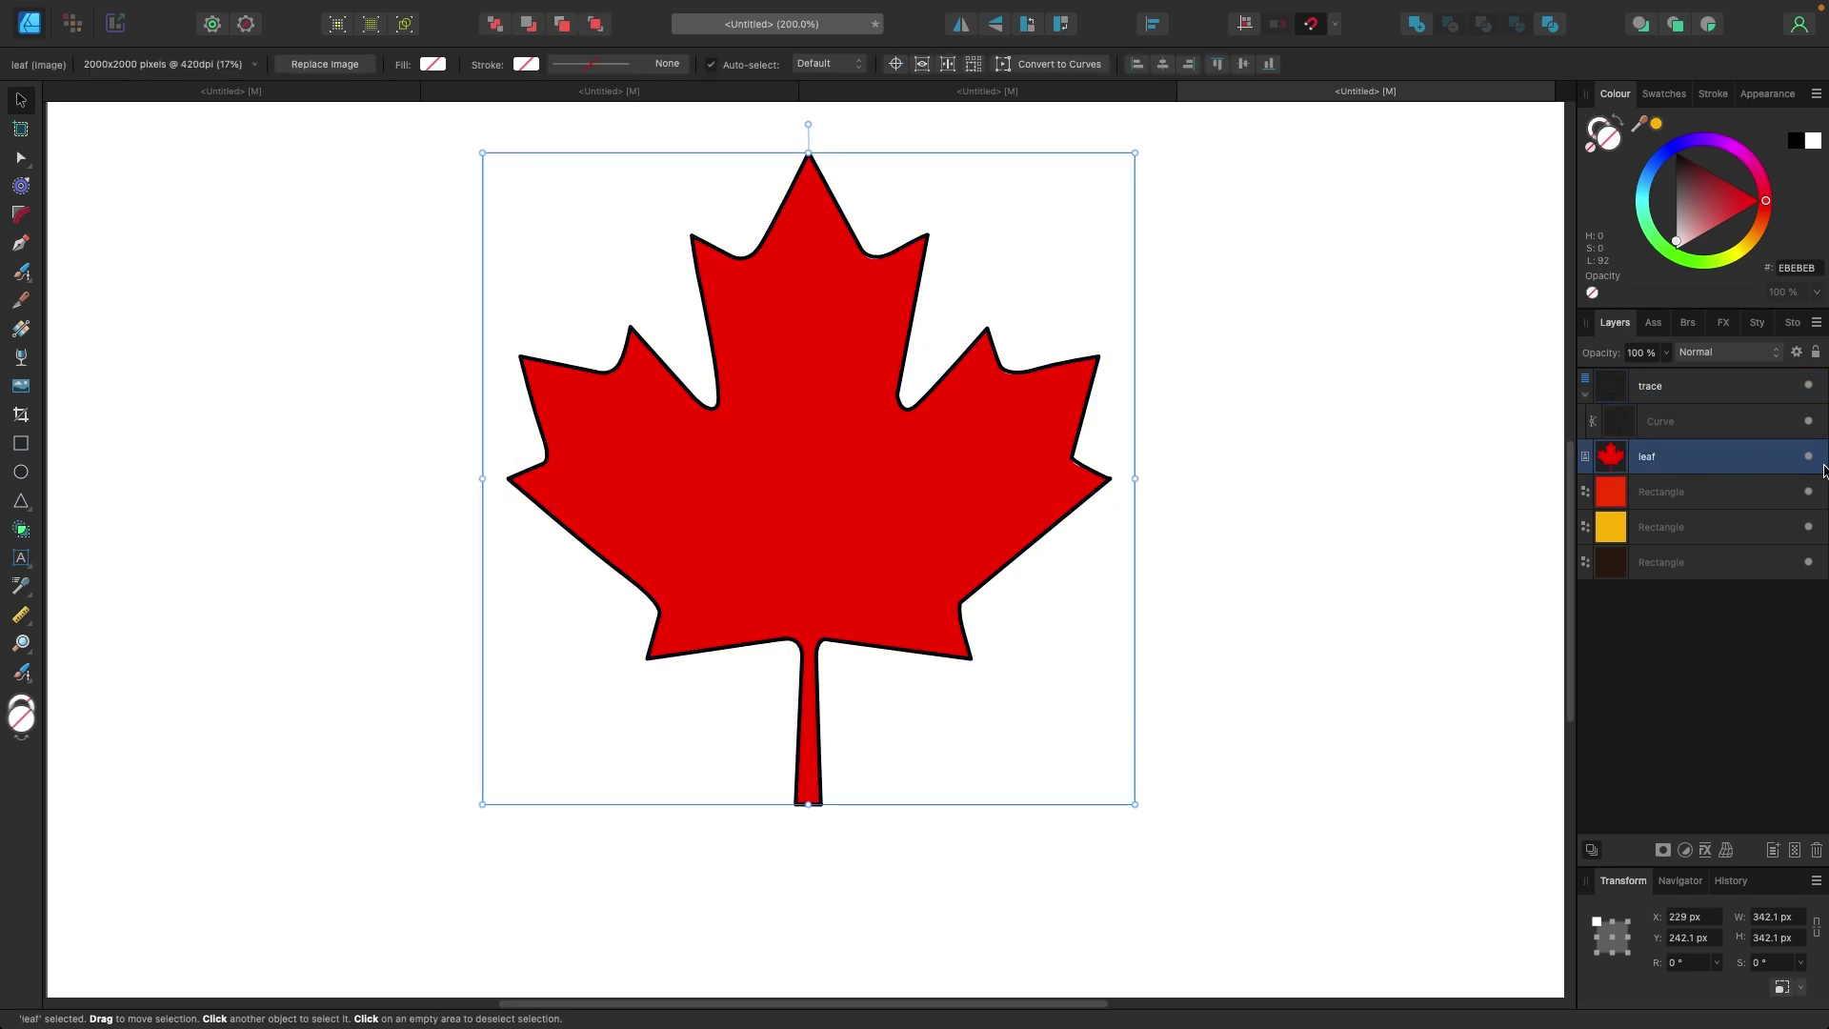
click(1809, 457)
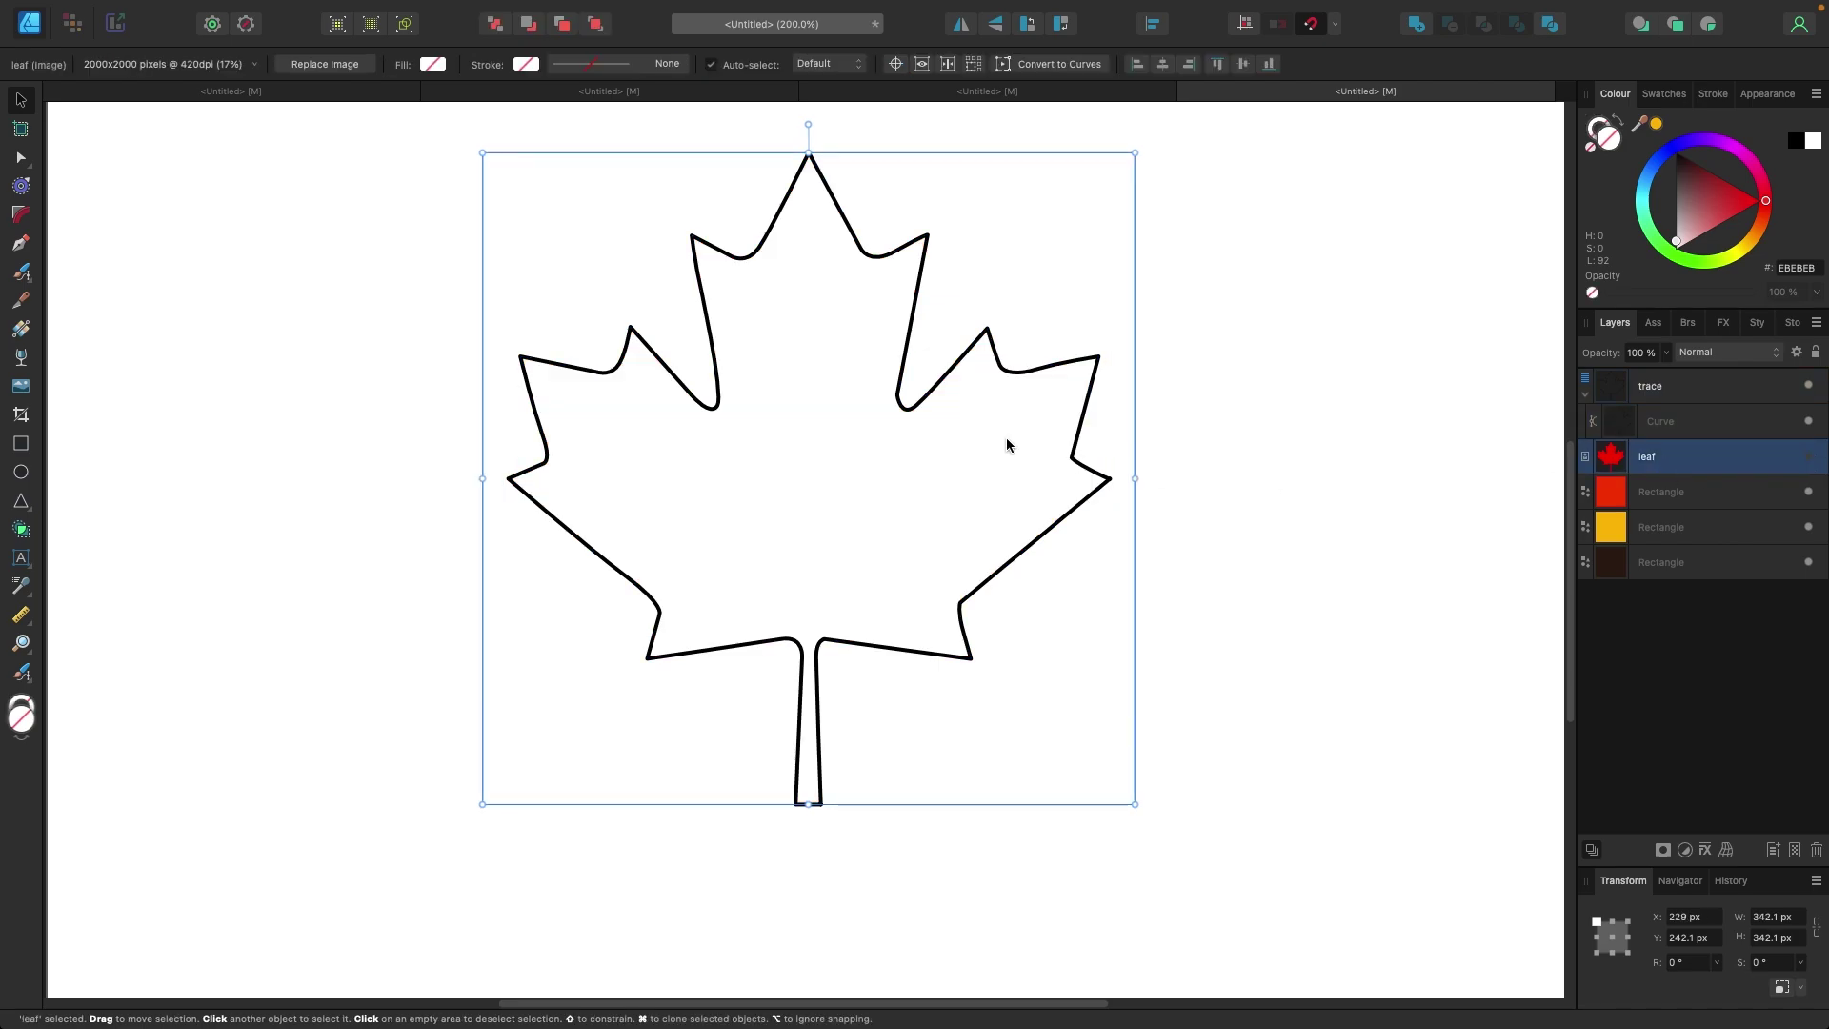
Step: Select the traced Curve nested under the trace layer
scroll(1006, 445, up, 1)
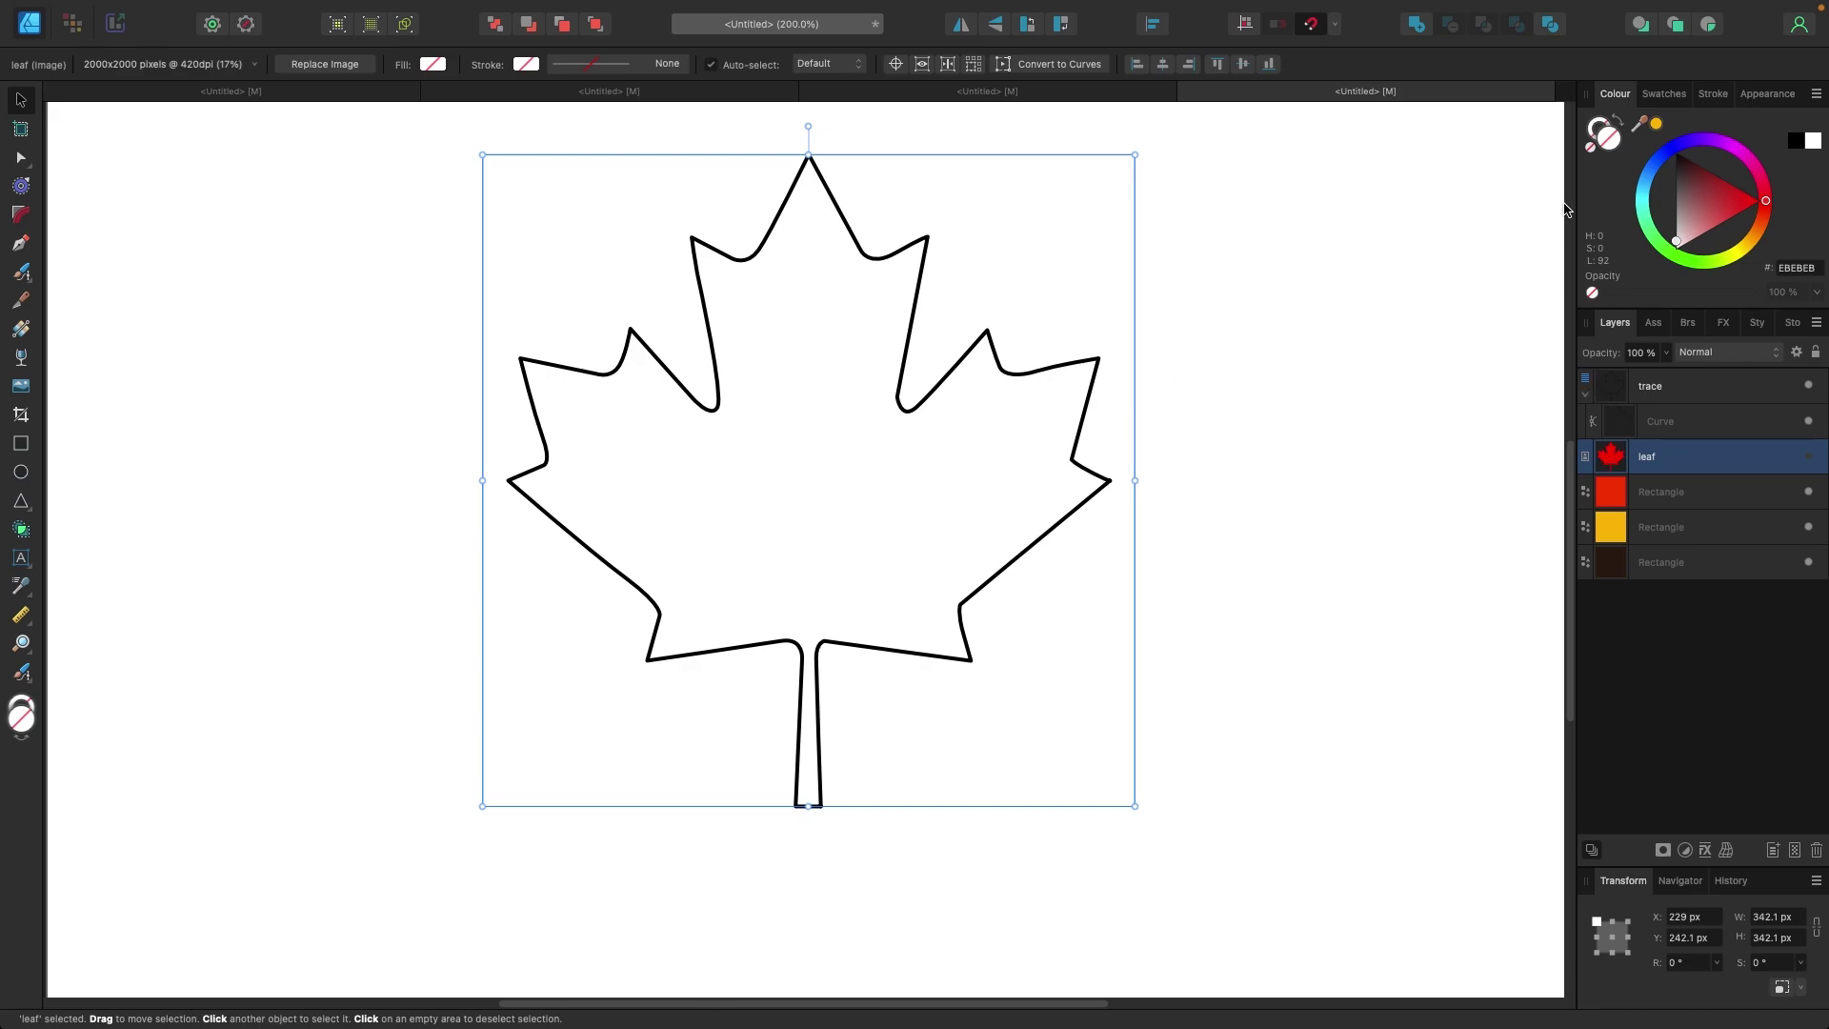
click(1661, 393)
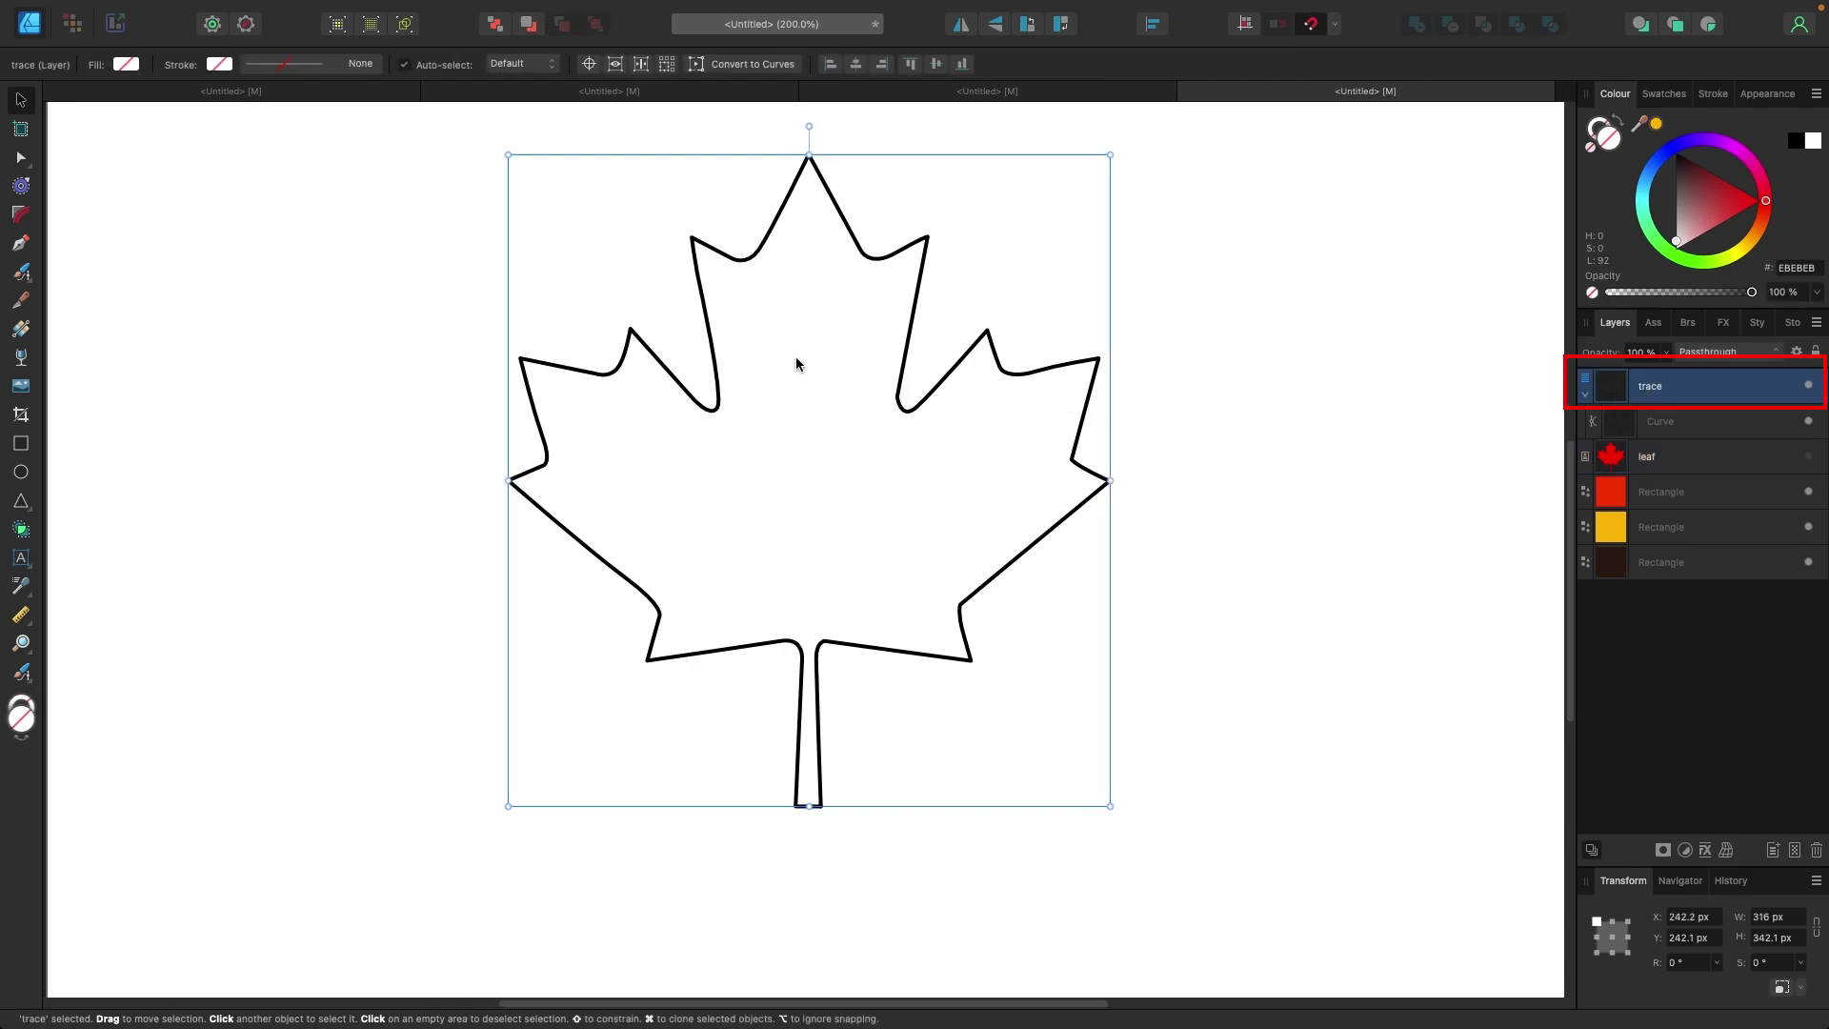
click(1674, 429)
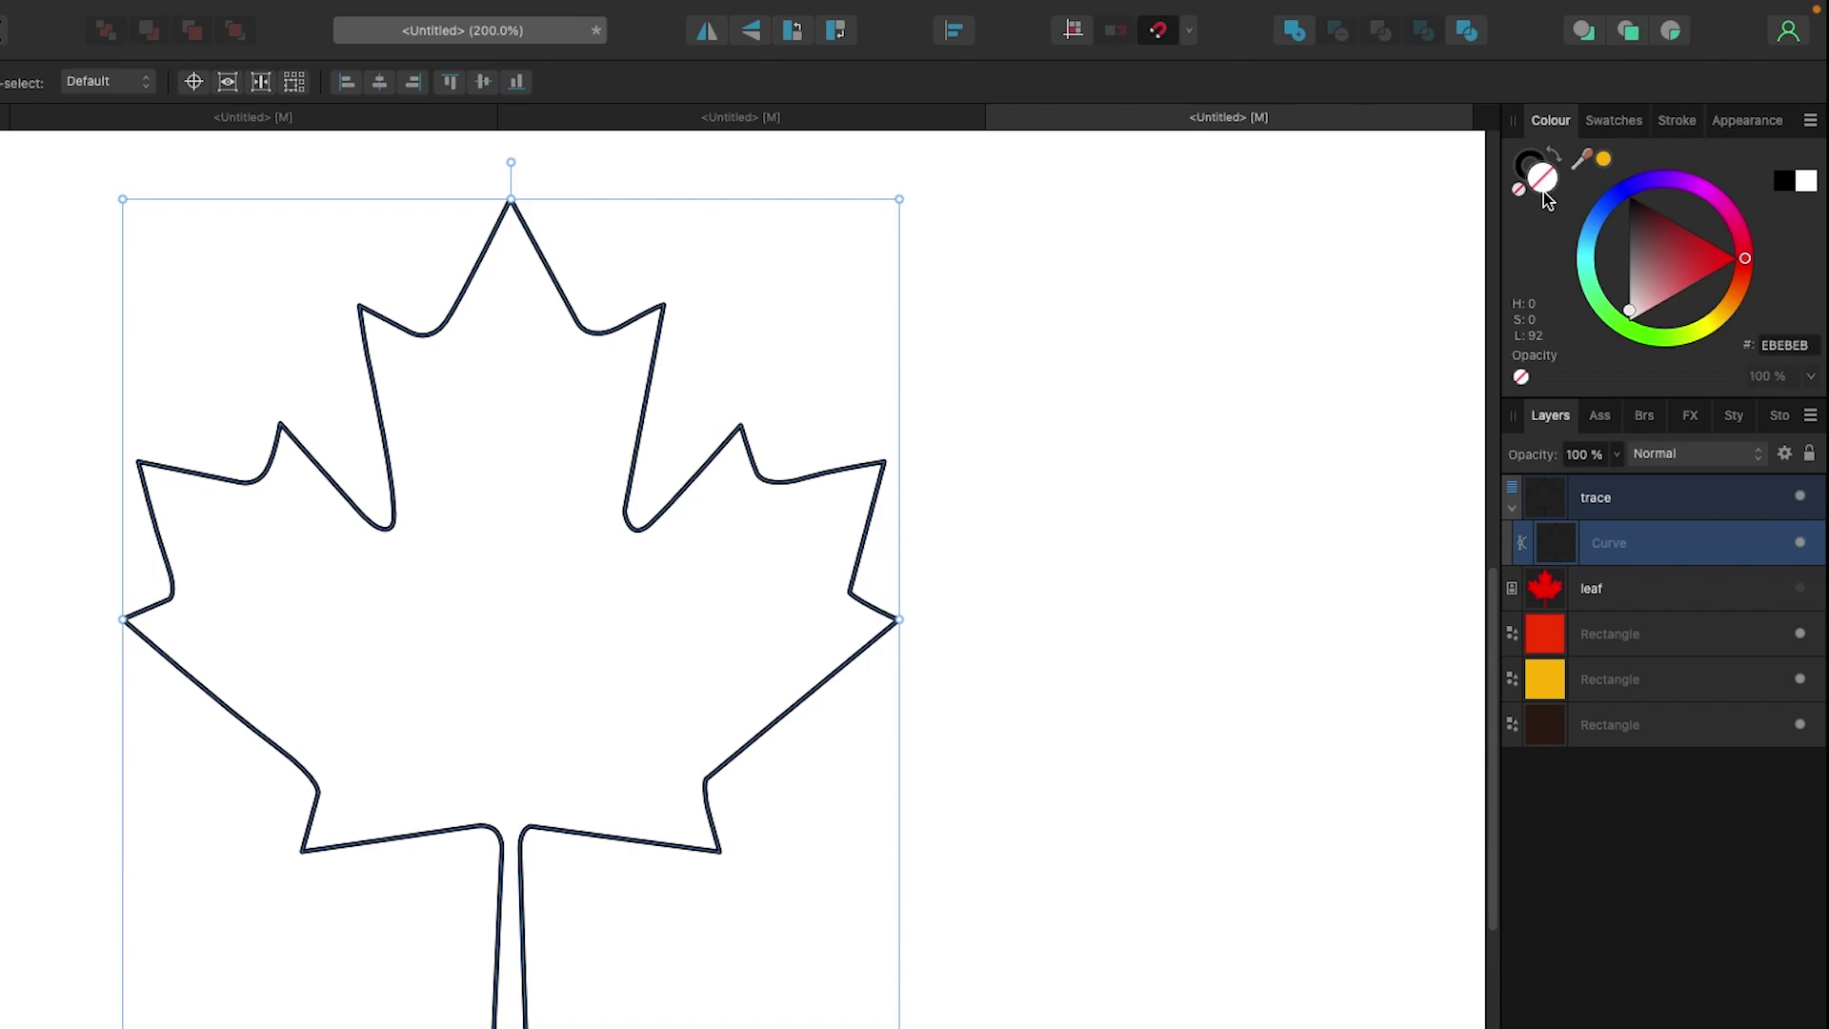
Step: Fill the traced leaf with red FF3800 sampled from the red square
scroll(1331, 347, up, 2)
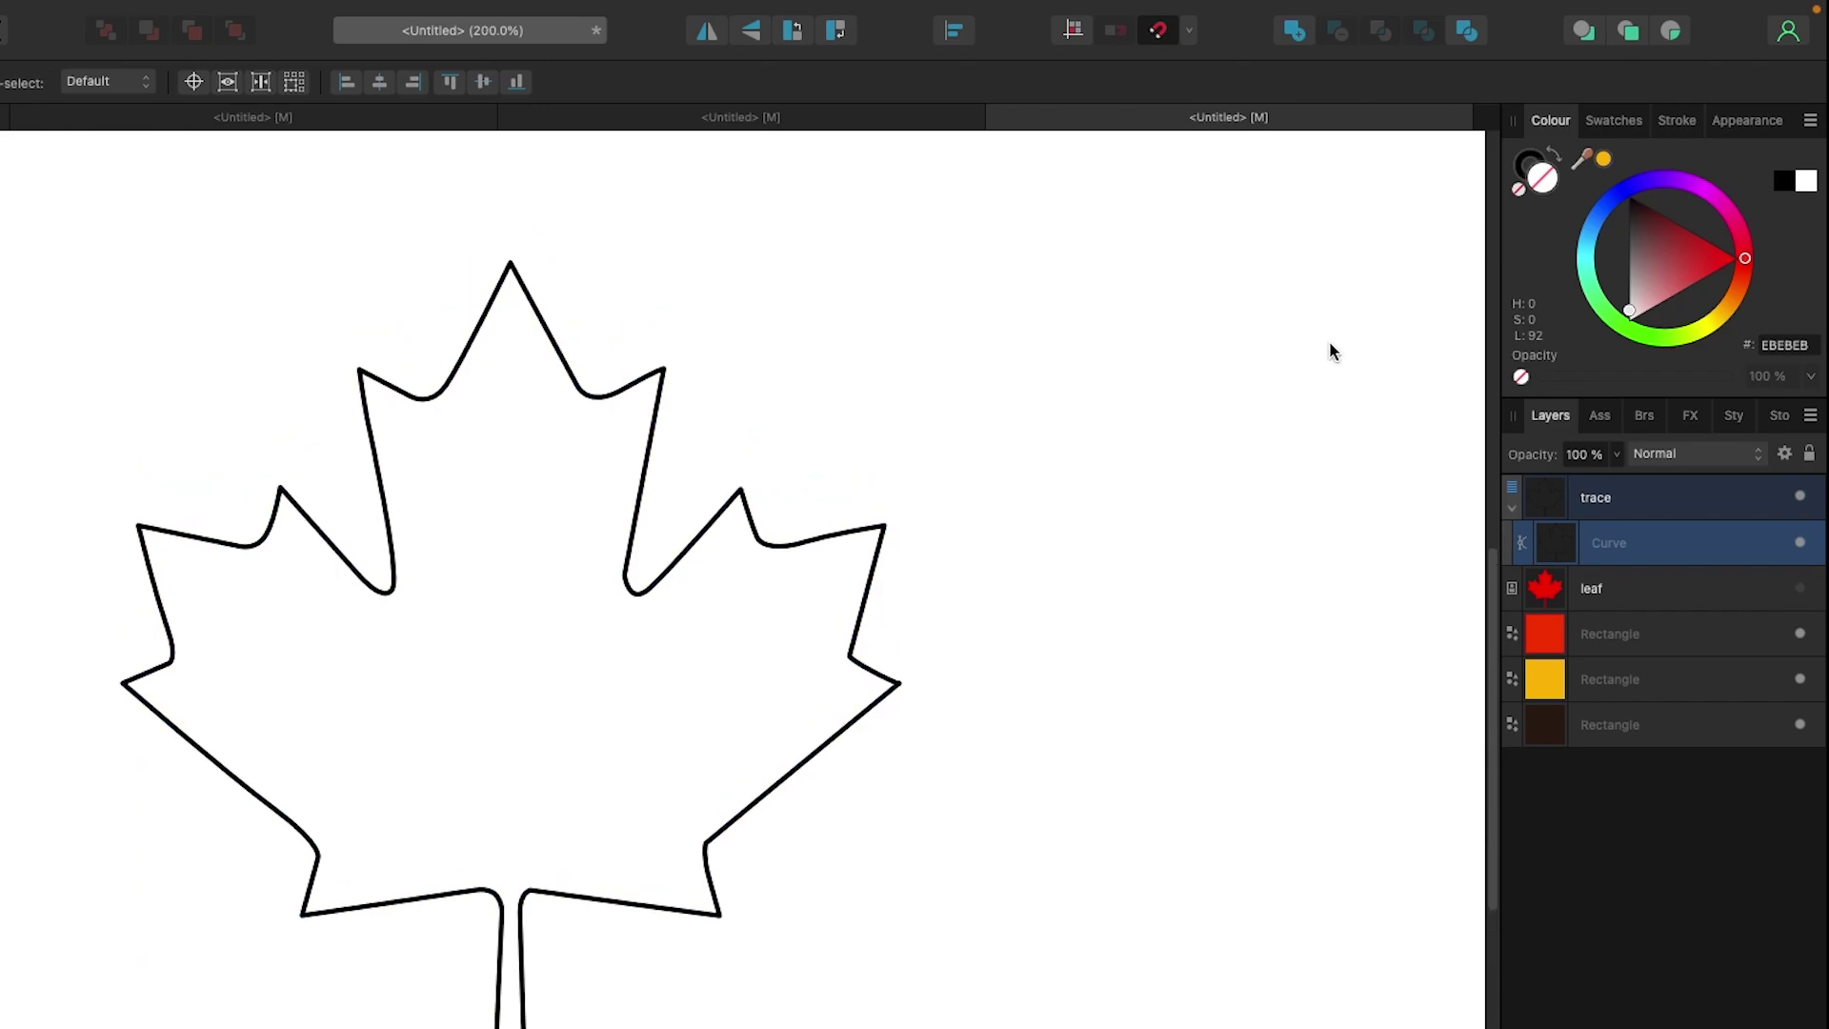
scroll(1022, 479, up, 1)
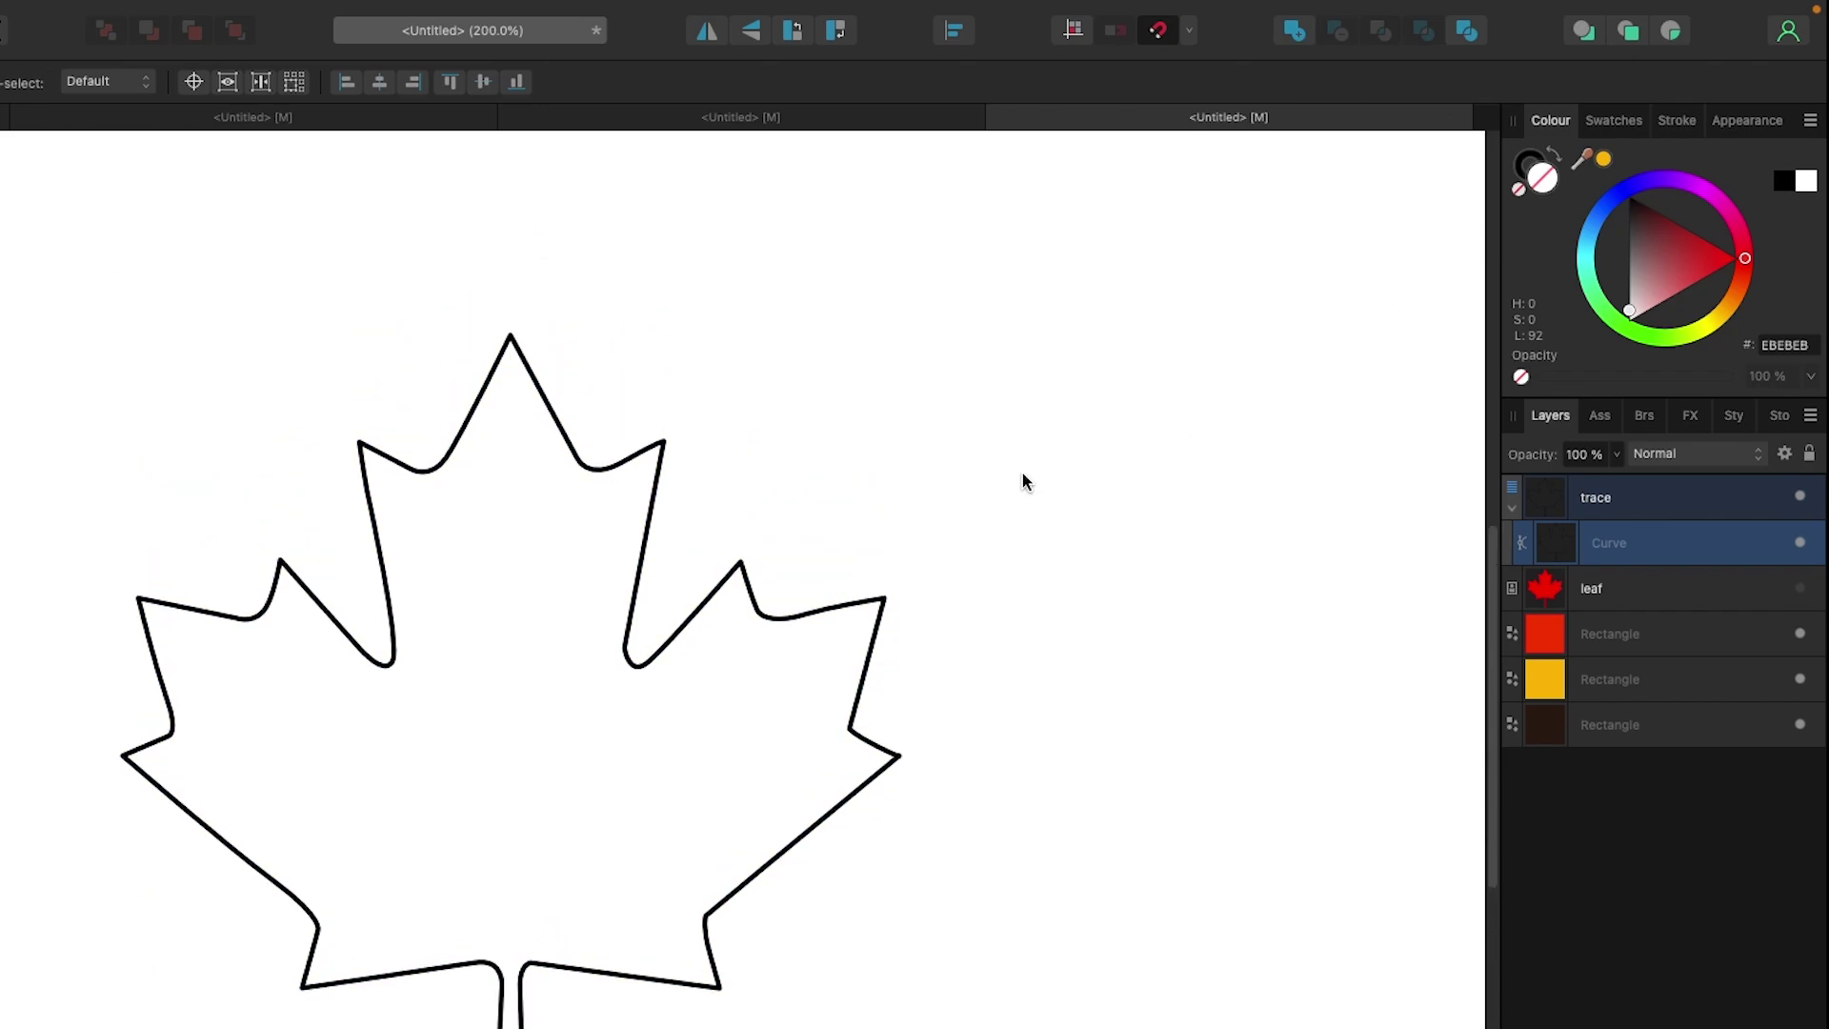
click(1530, 177)
scroll(1306, 314, up, 1)
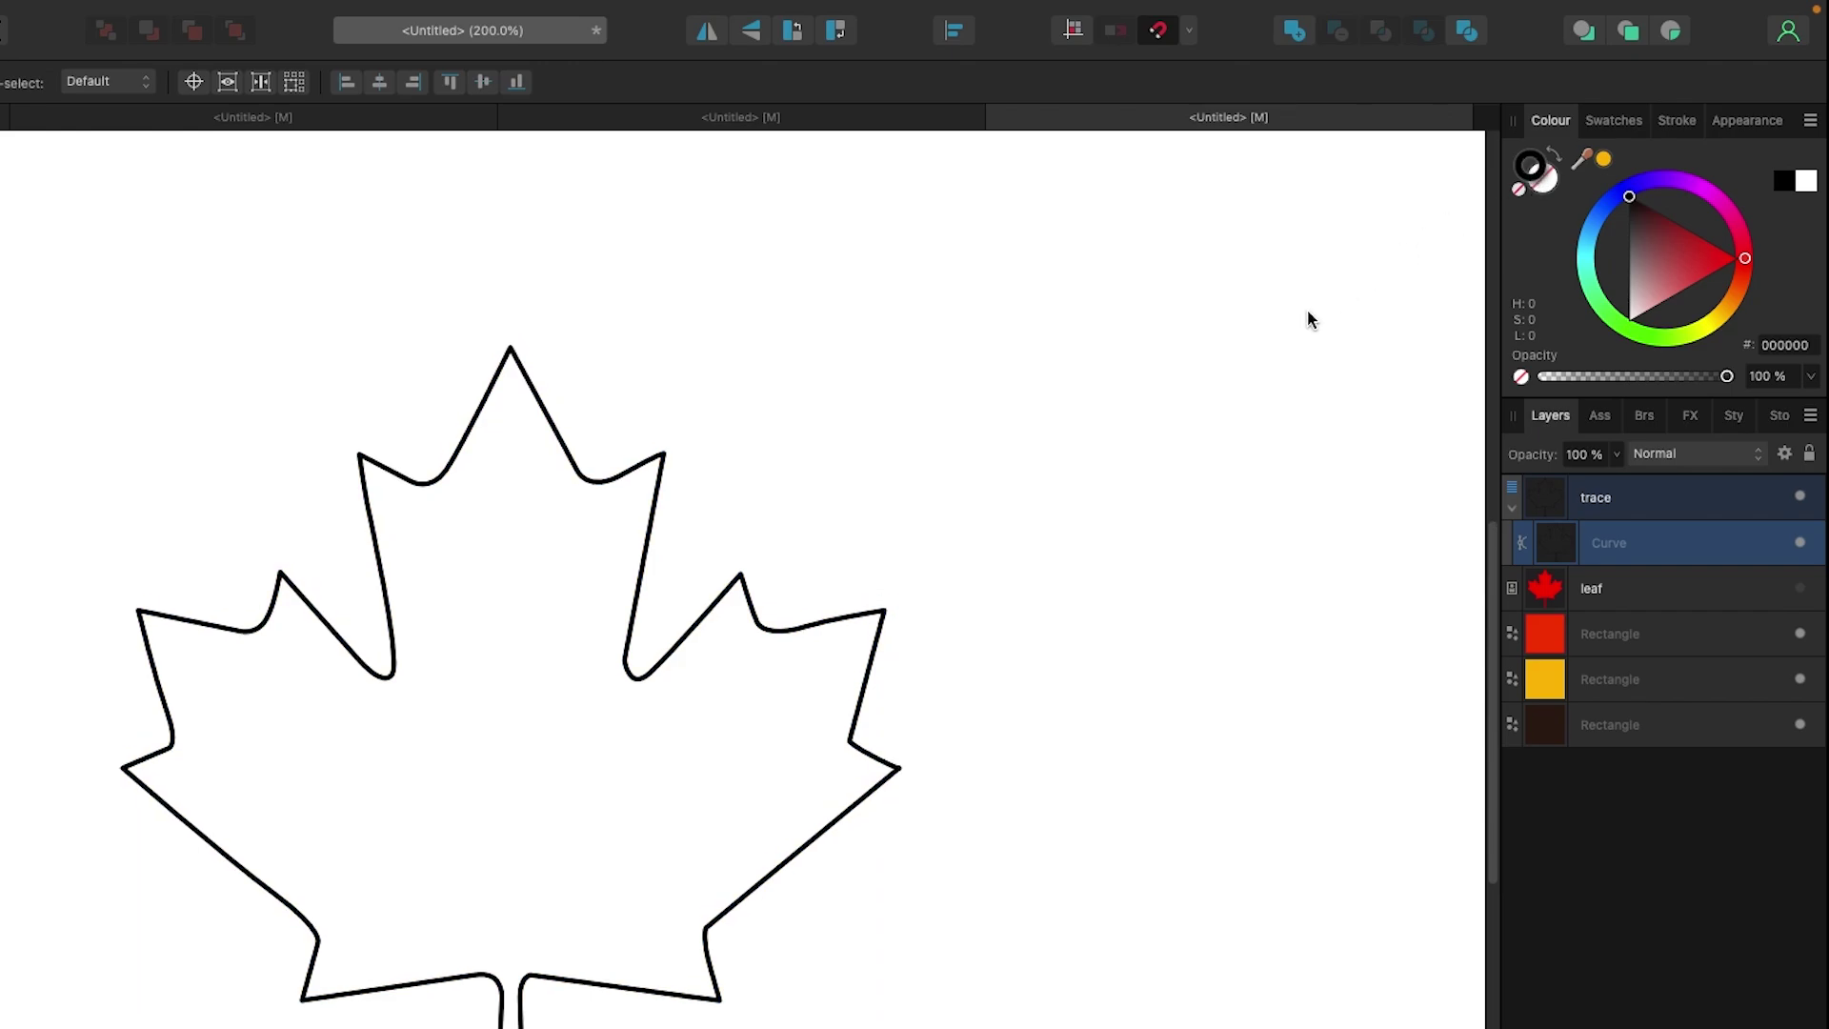
key(x)
key(super+minus)
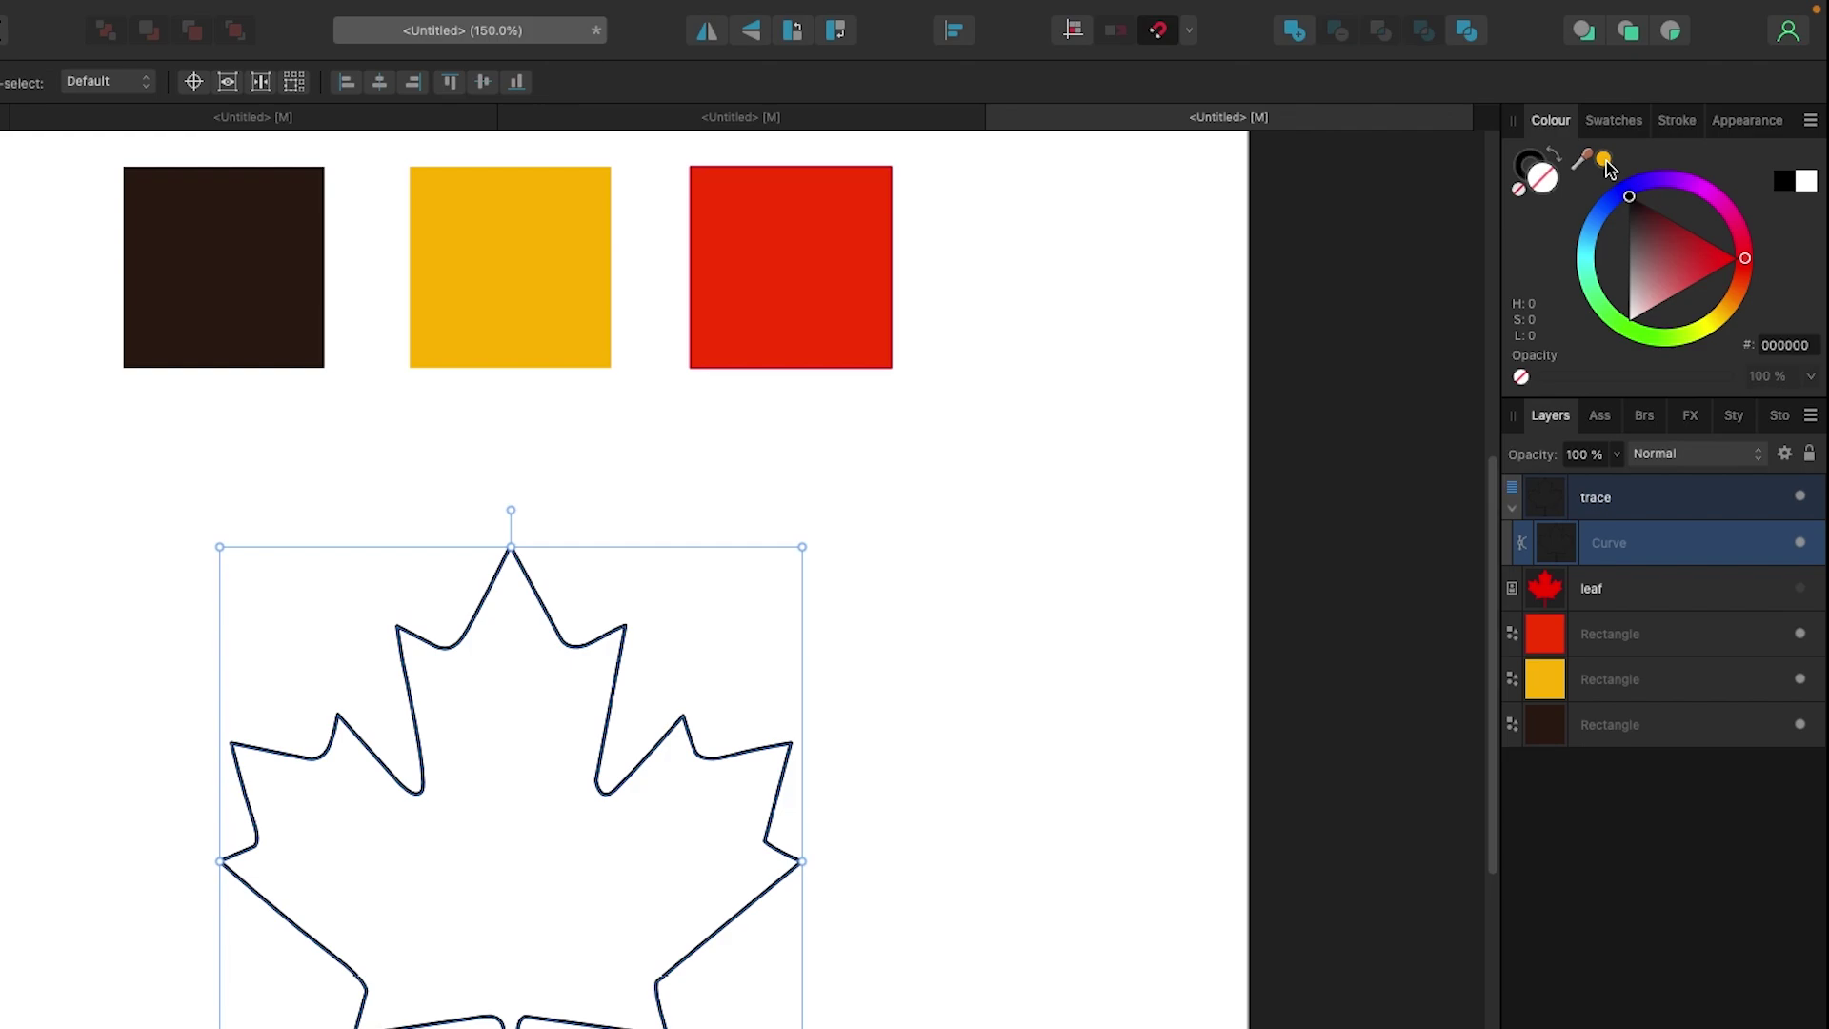
drag(1606, 161, 797, 271)
click(1606, 160)
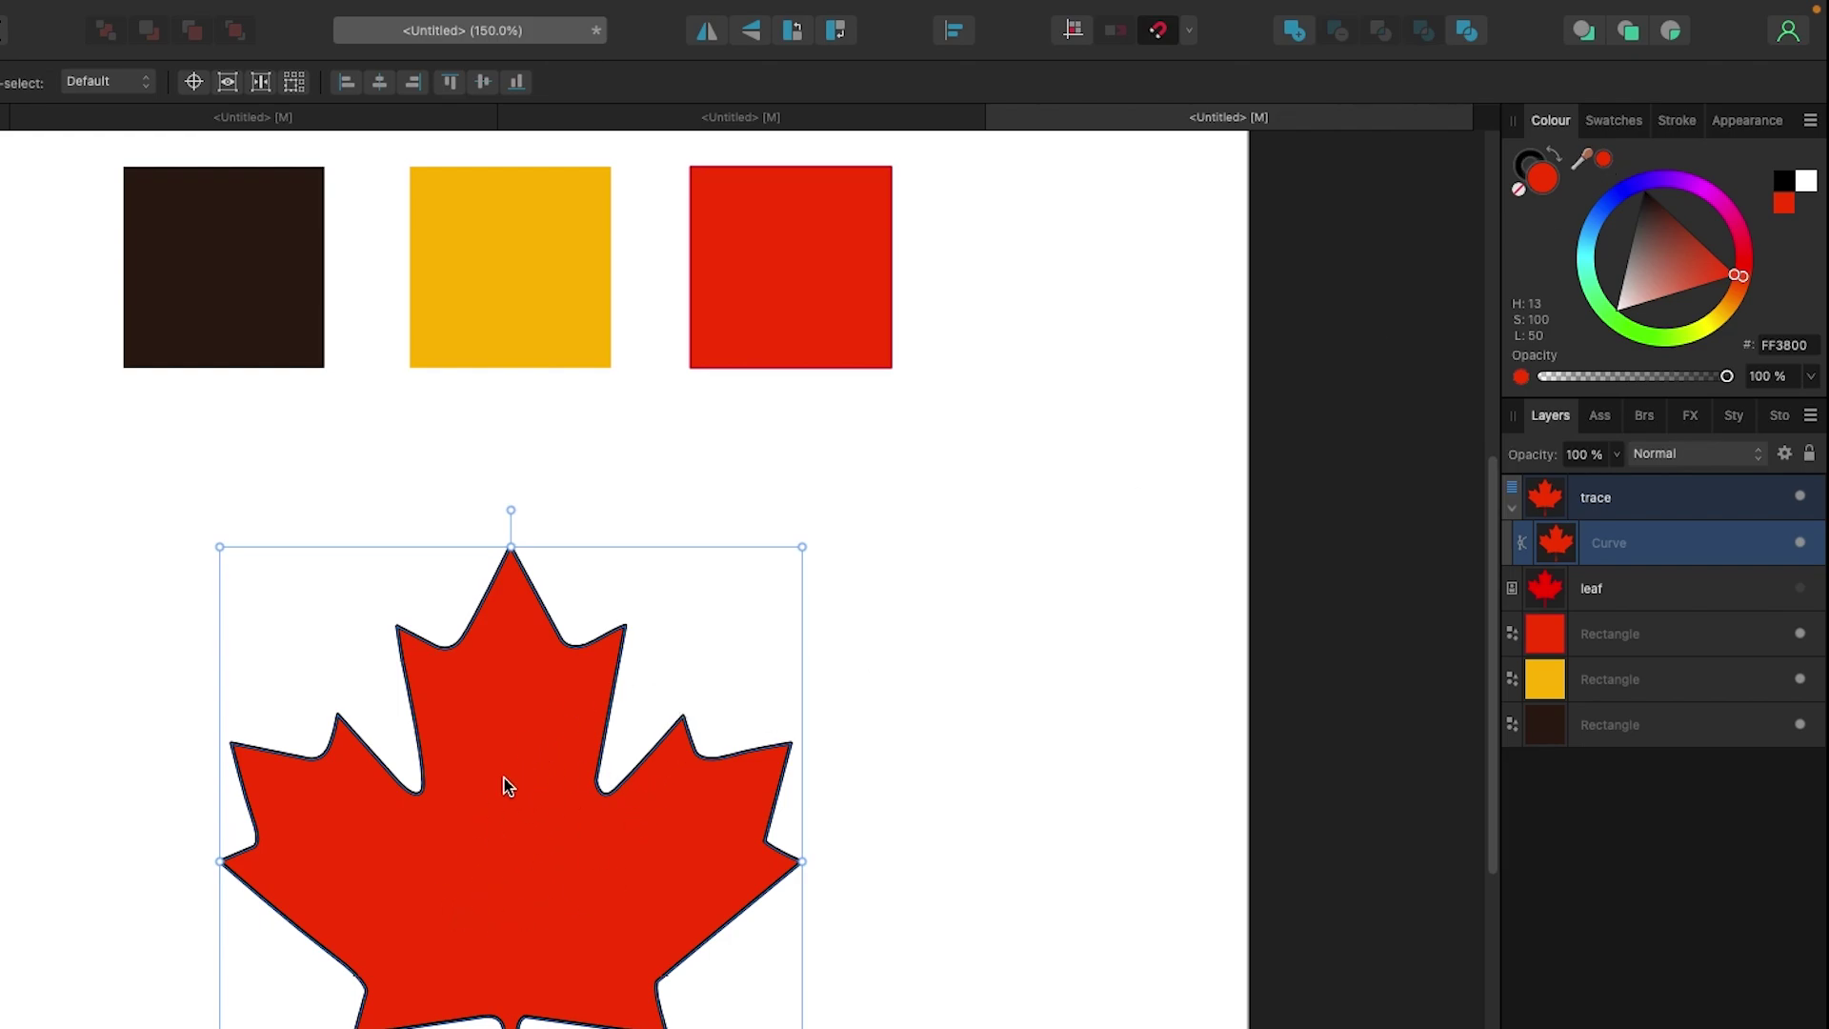
Step: Set the leaf's stroke to None and deselect it
click(1522, 166)
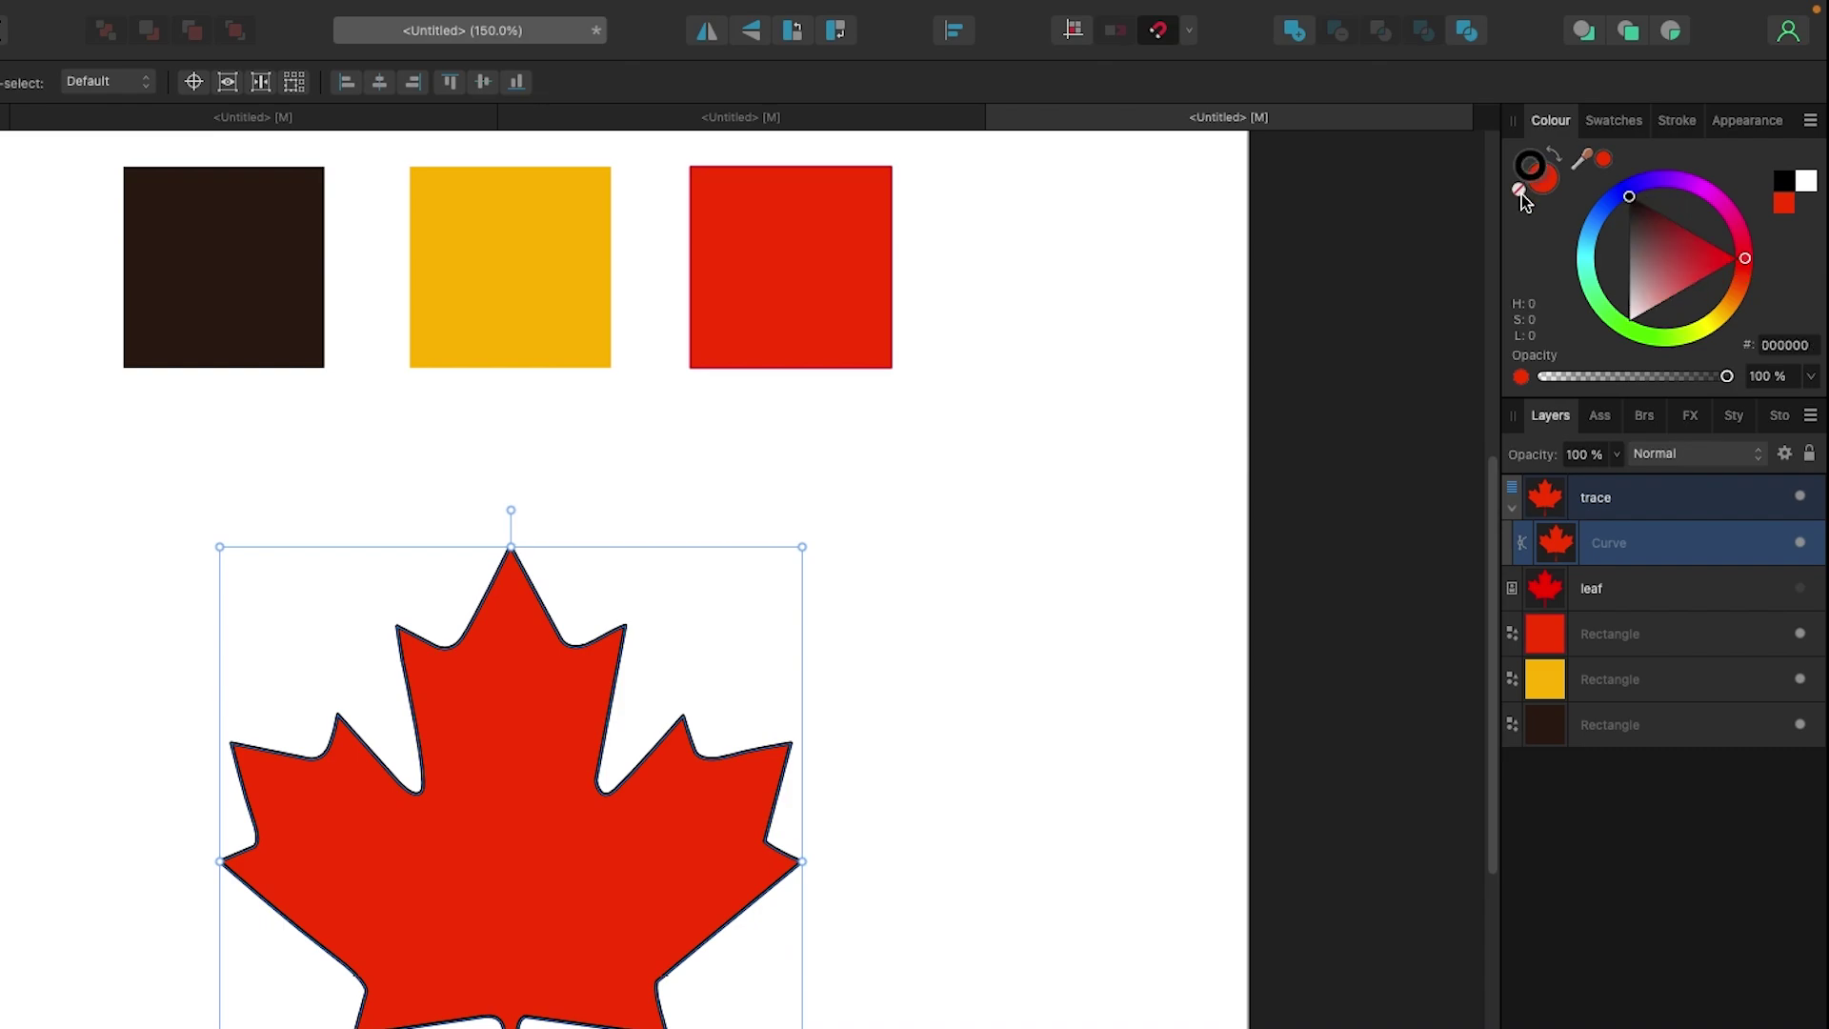
click(1520, 189)
scroll(914, 514, down, 2)
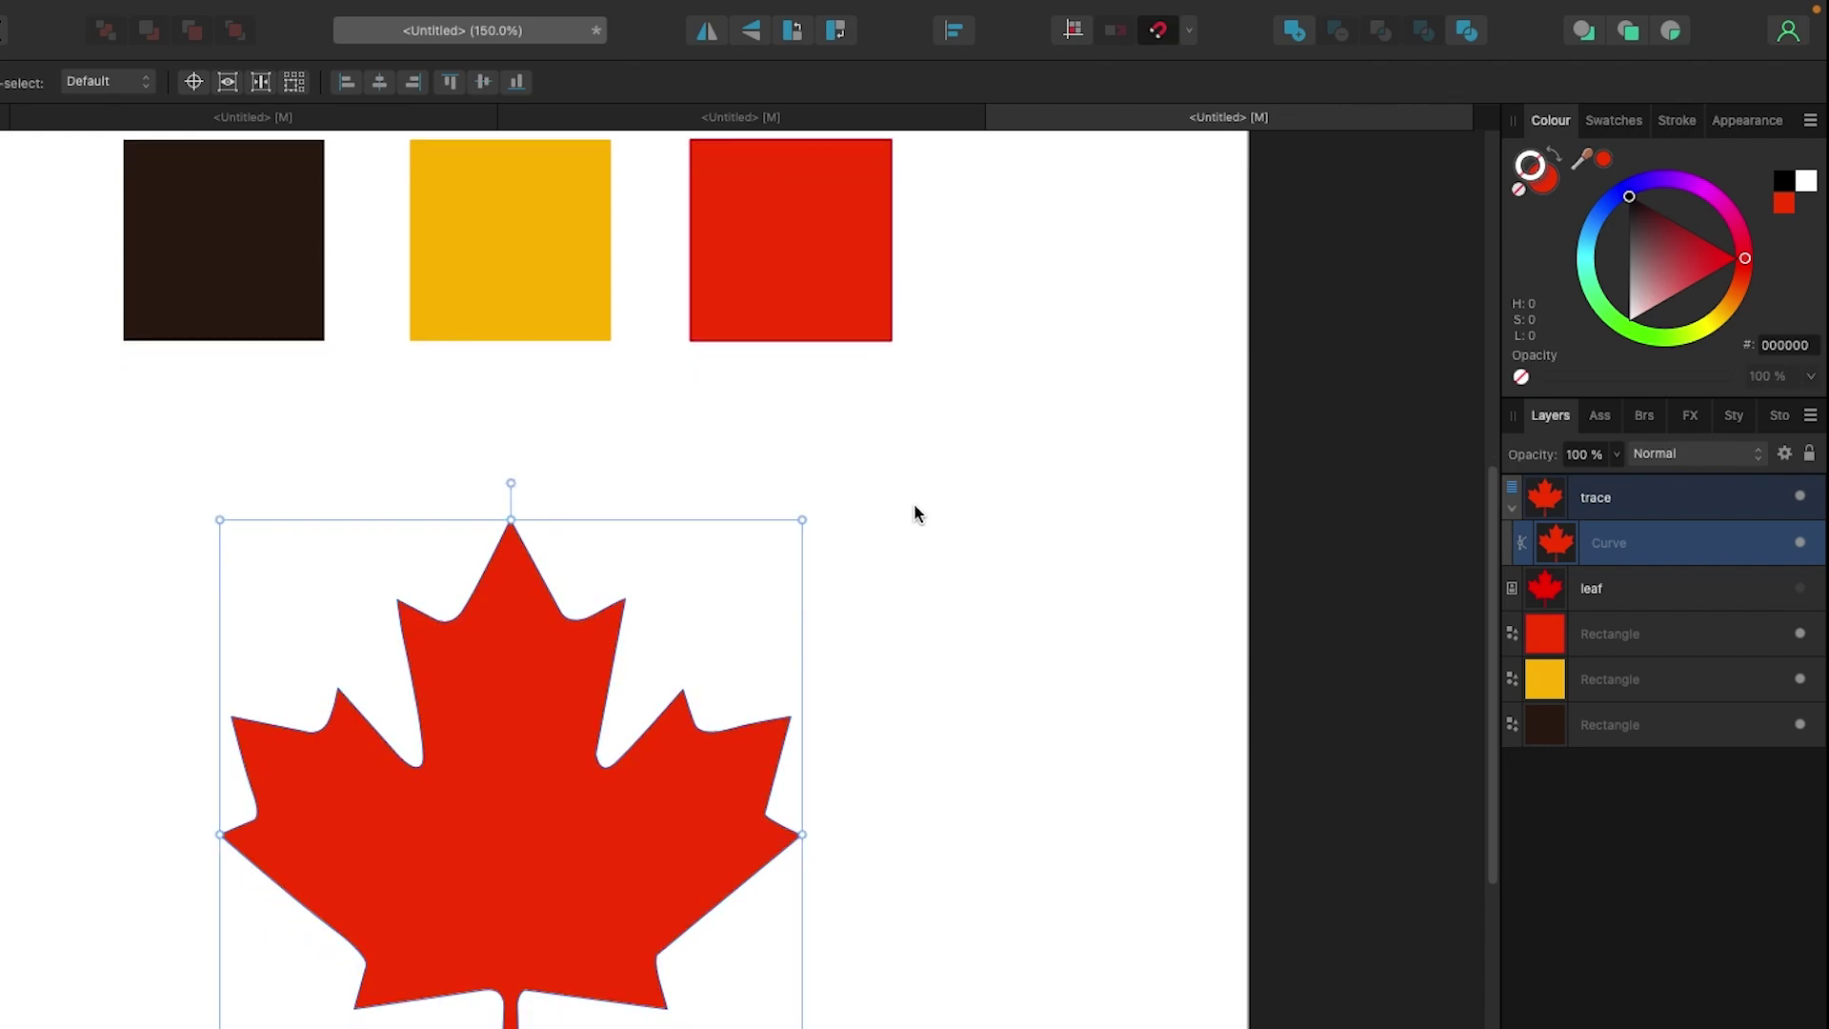
click(914, 515)
Step: Toggle the original leaf's visibility to compare it against the trace
click(1800, 589)
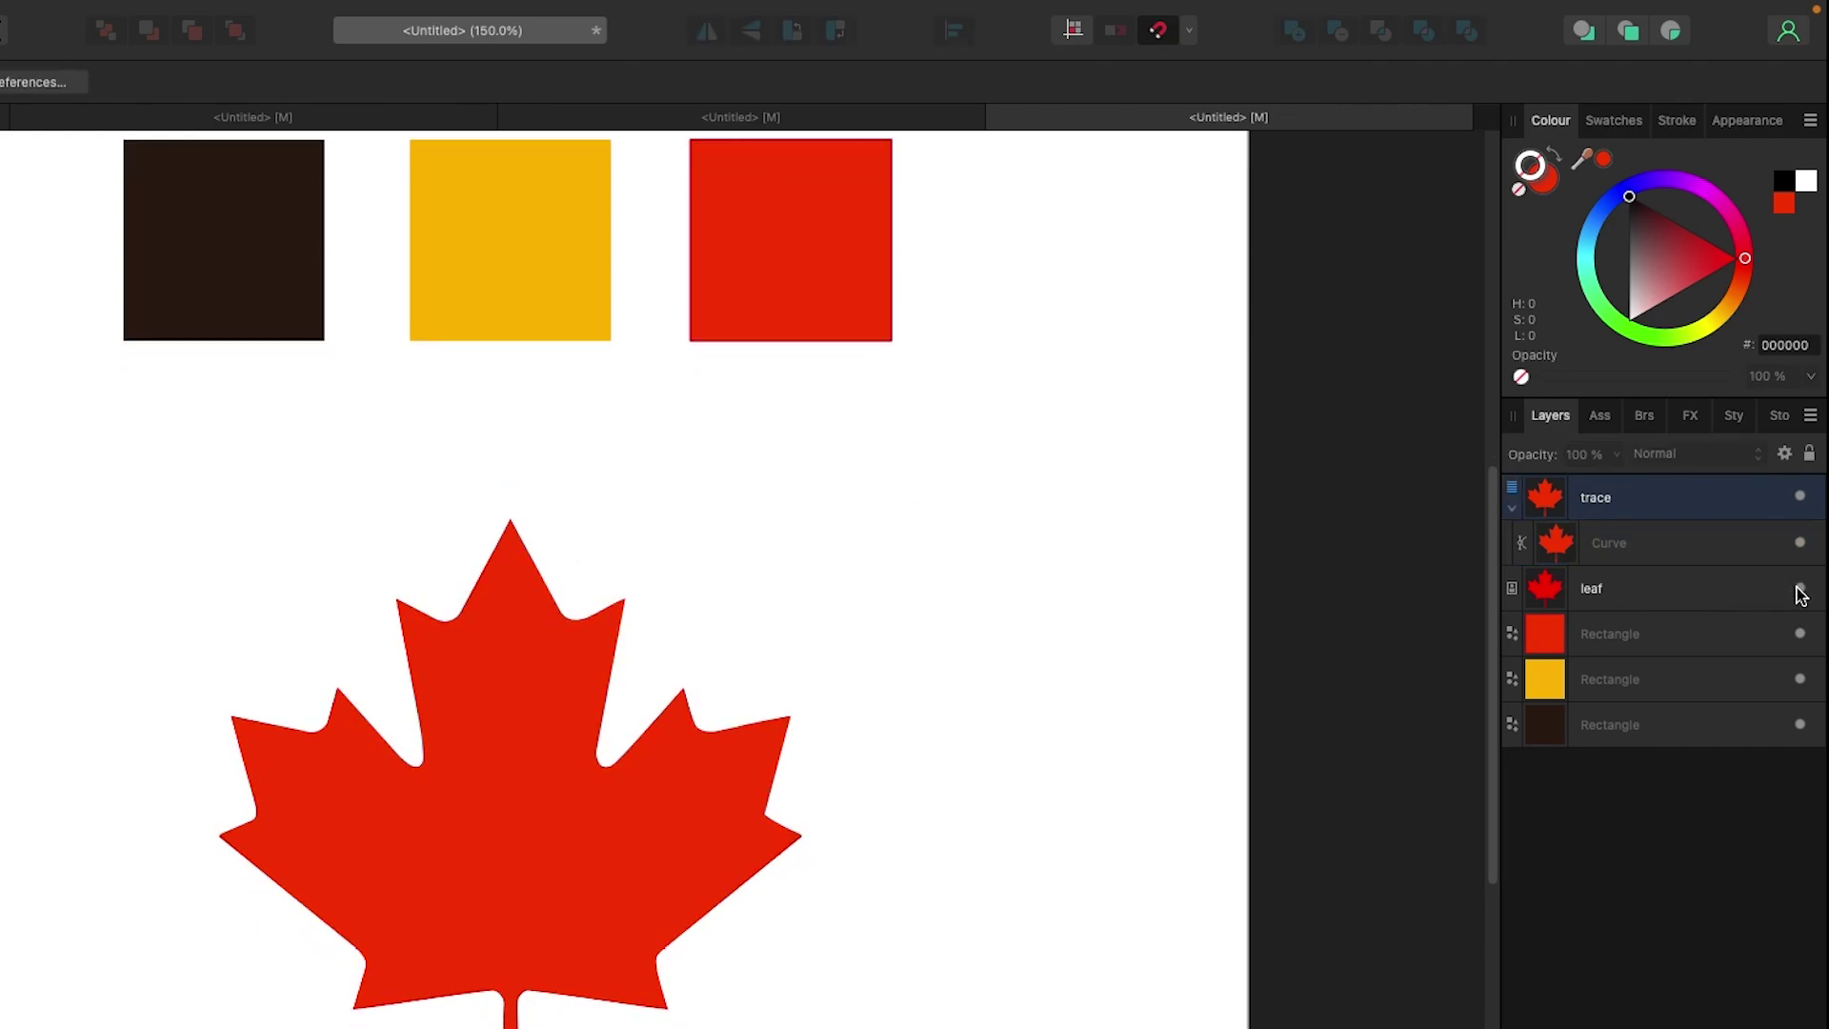
click(1799, 589)
click(1800, 588)
click(1799, 588)
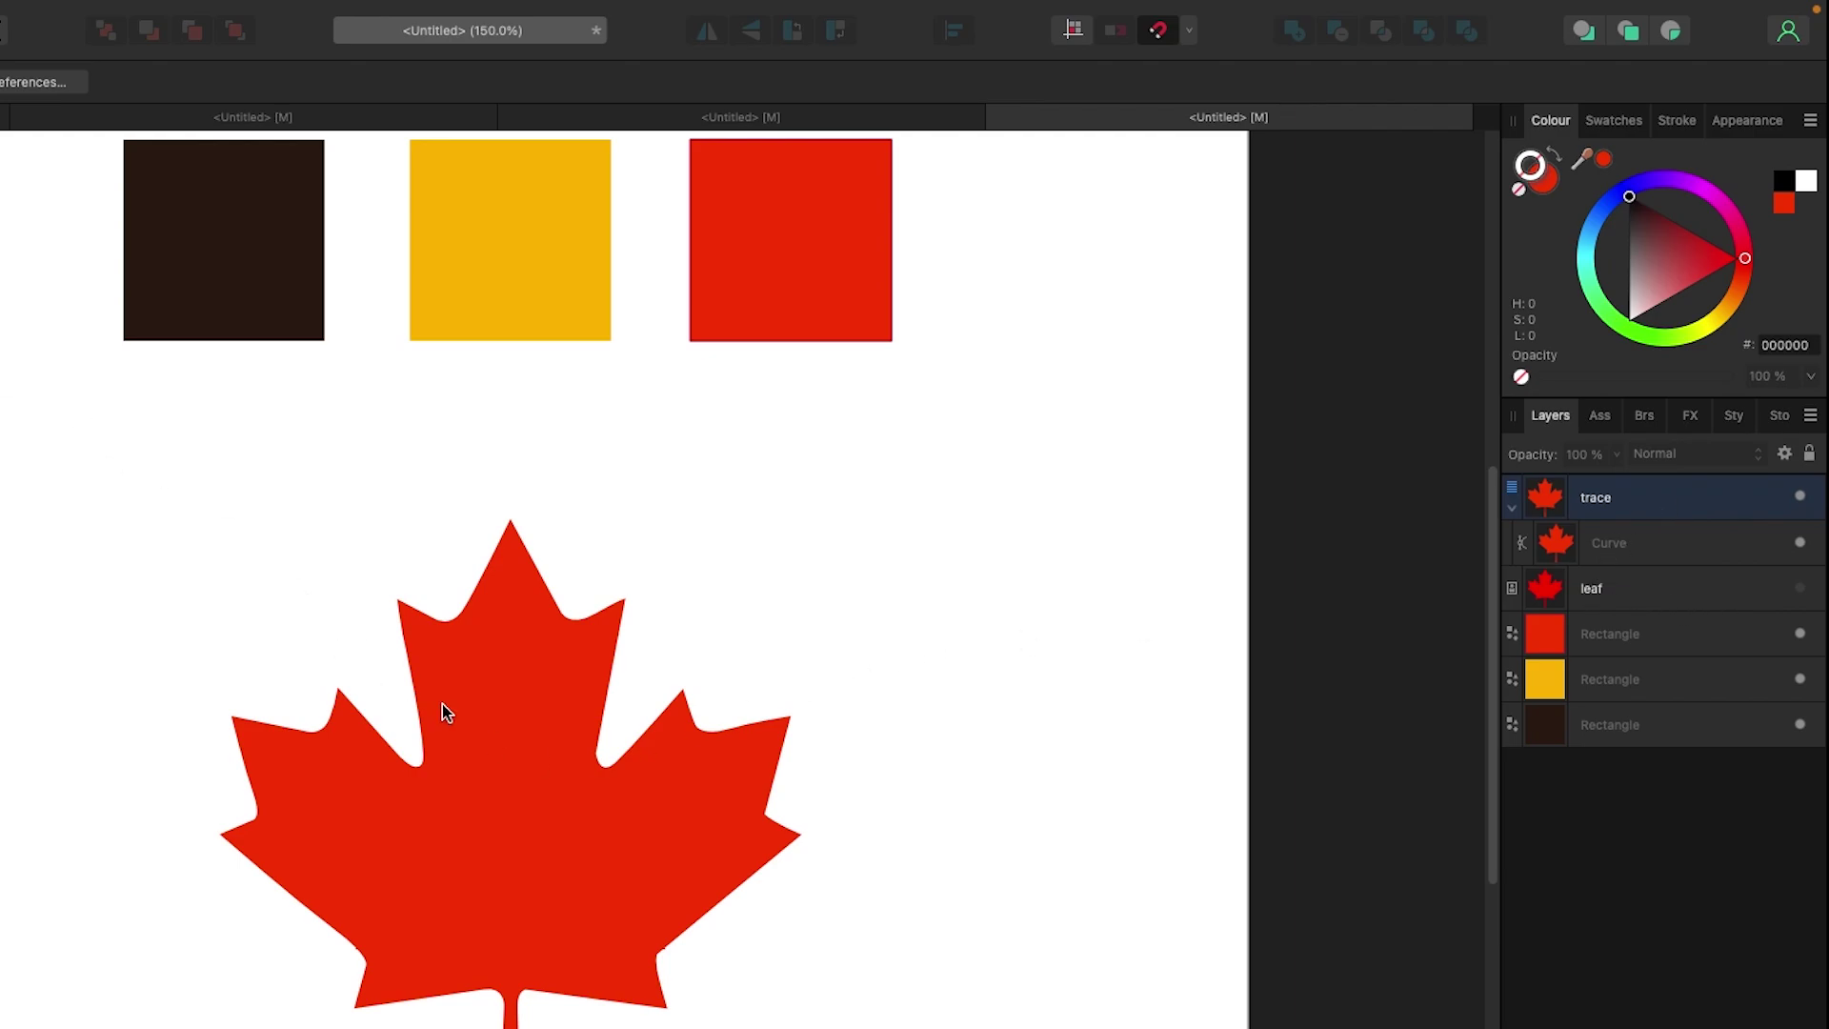
Step: Inspect the red leaf's path nodes with the Node Tool
click(490, 702)
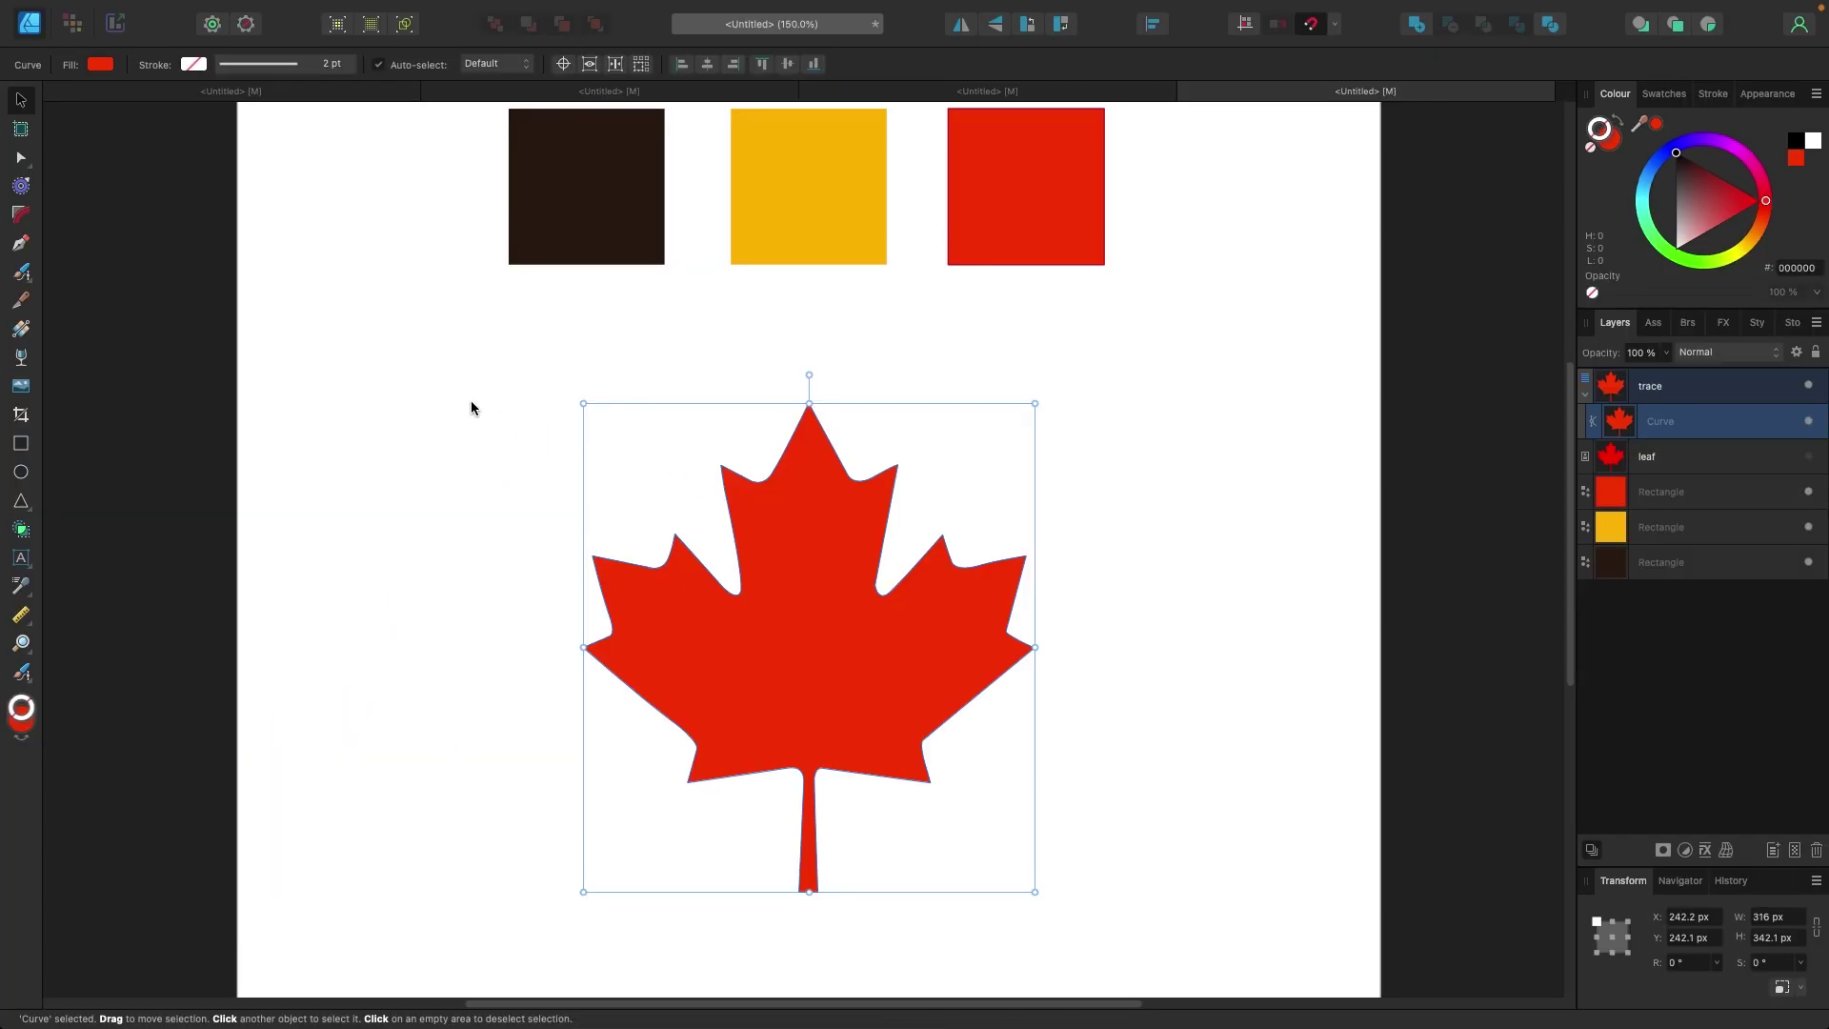
click(21, 160)
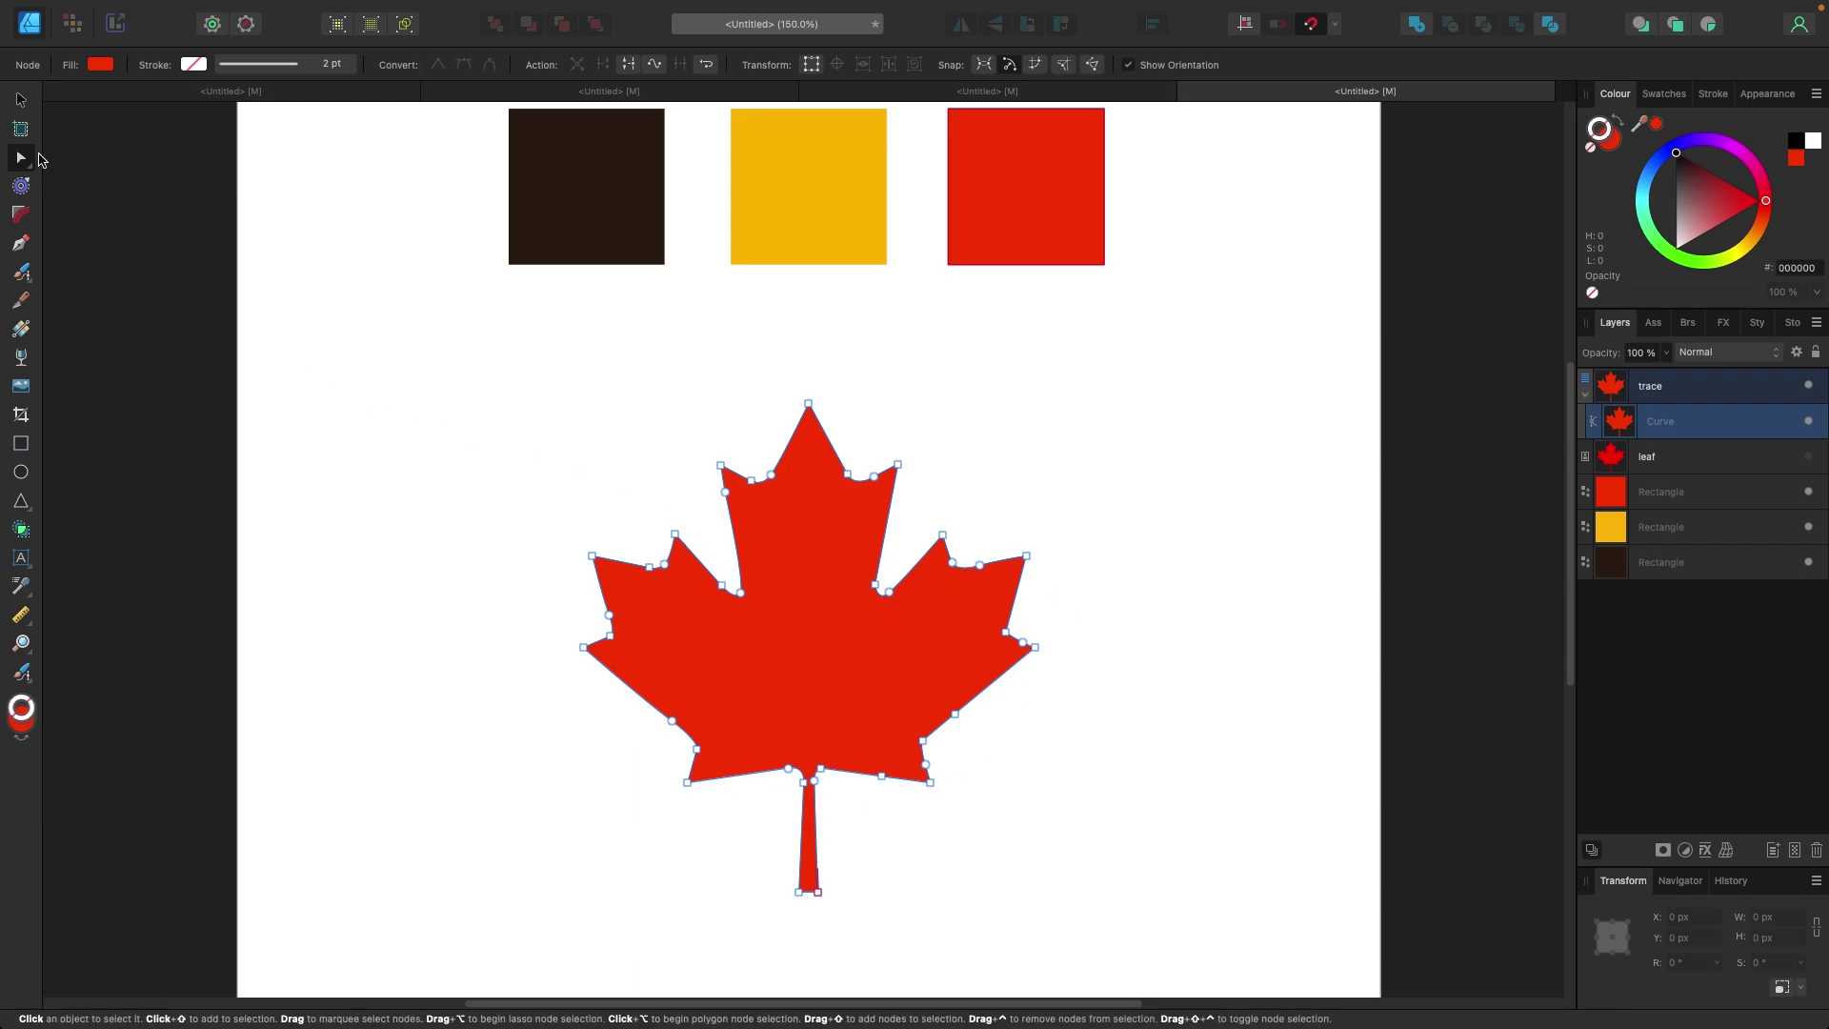
click(21, 99)
click(332, 322)
Step: Move the dark brown square left to the page's left edge
scroll(331, 325, up, 1)
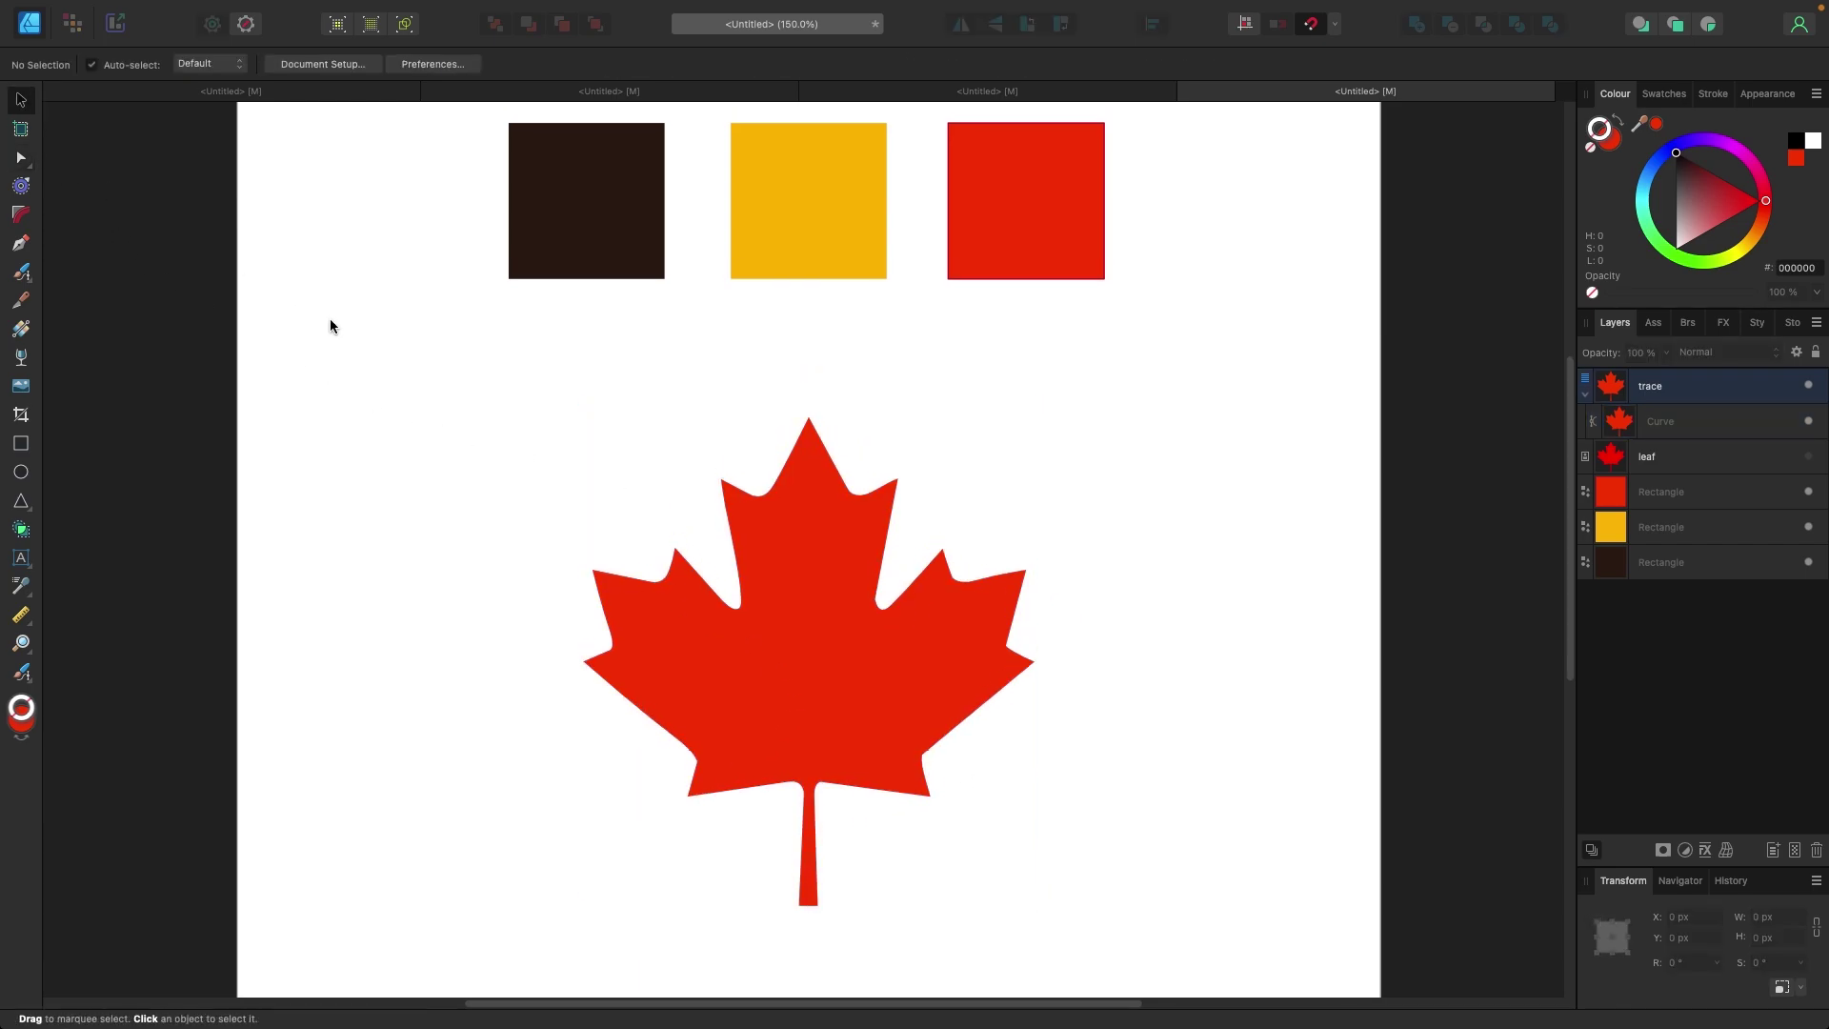
key(super+1)
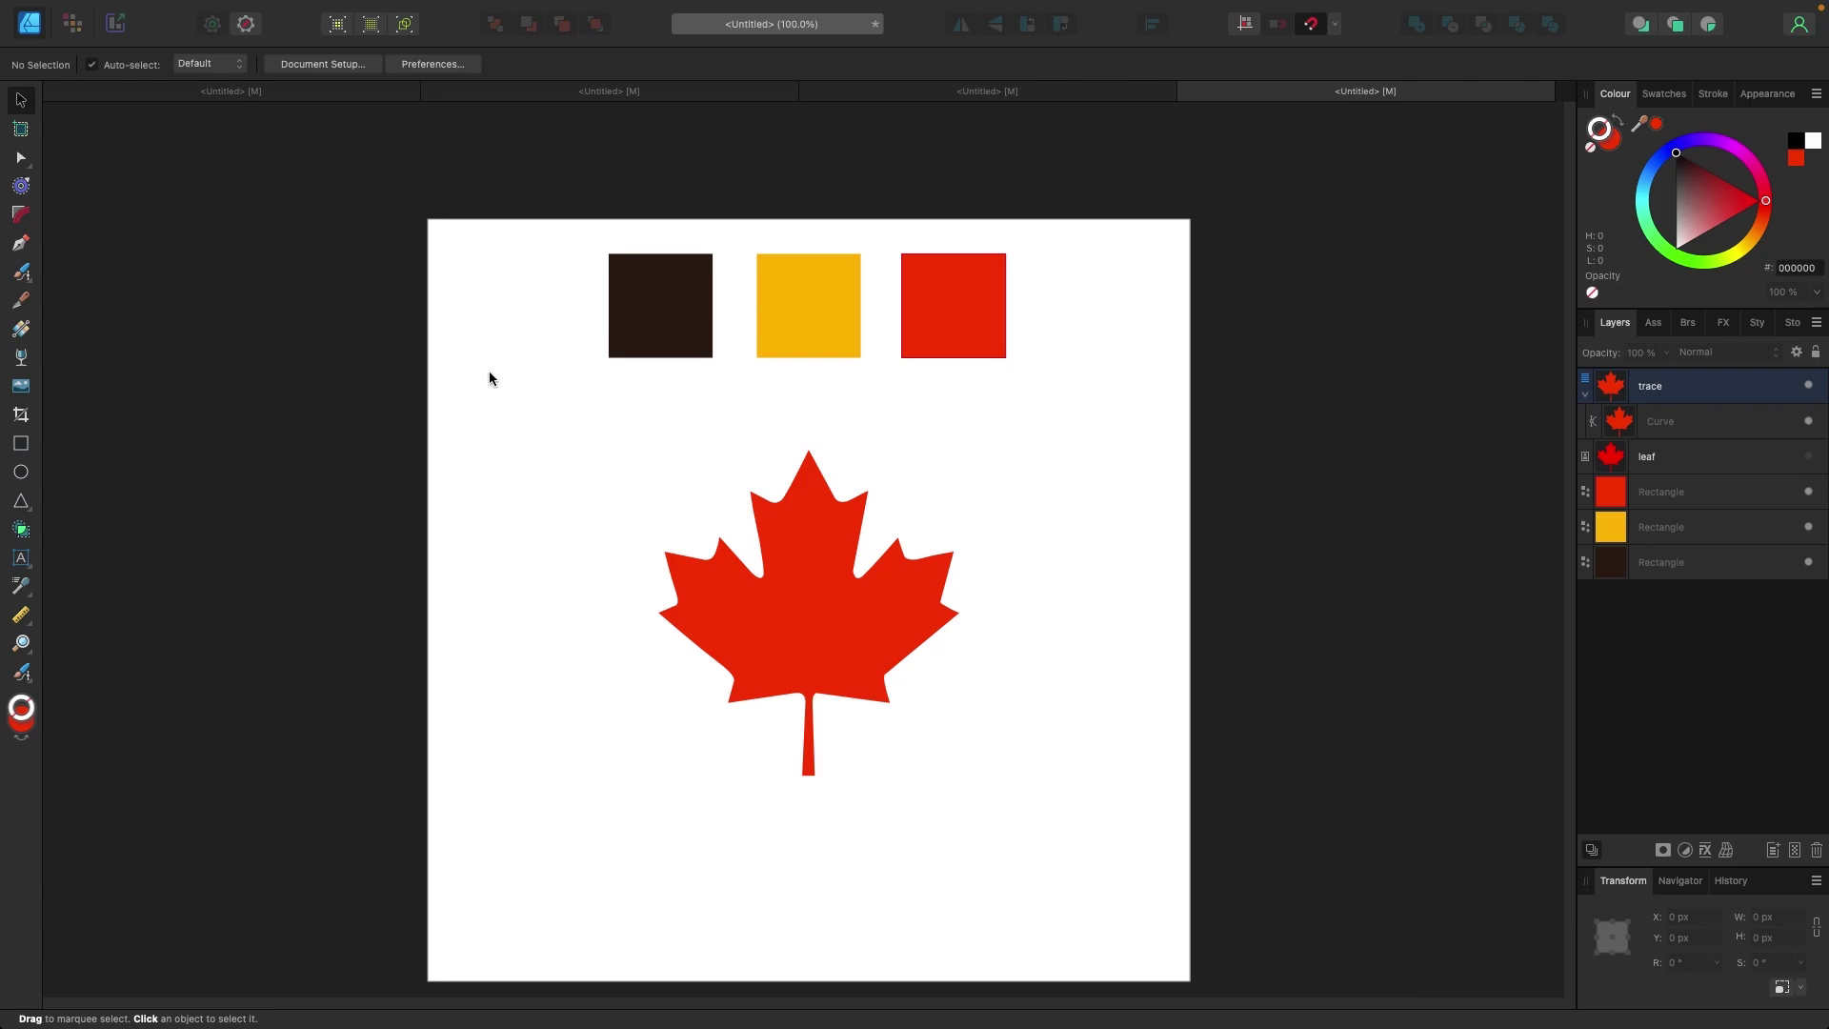
click(632, 326)
drag(637, 330, 445, 982)
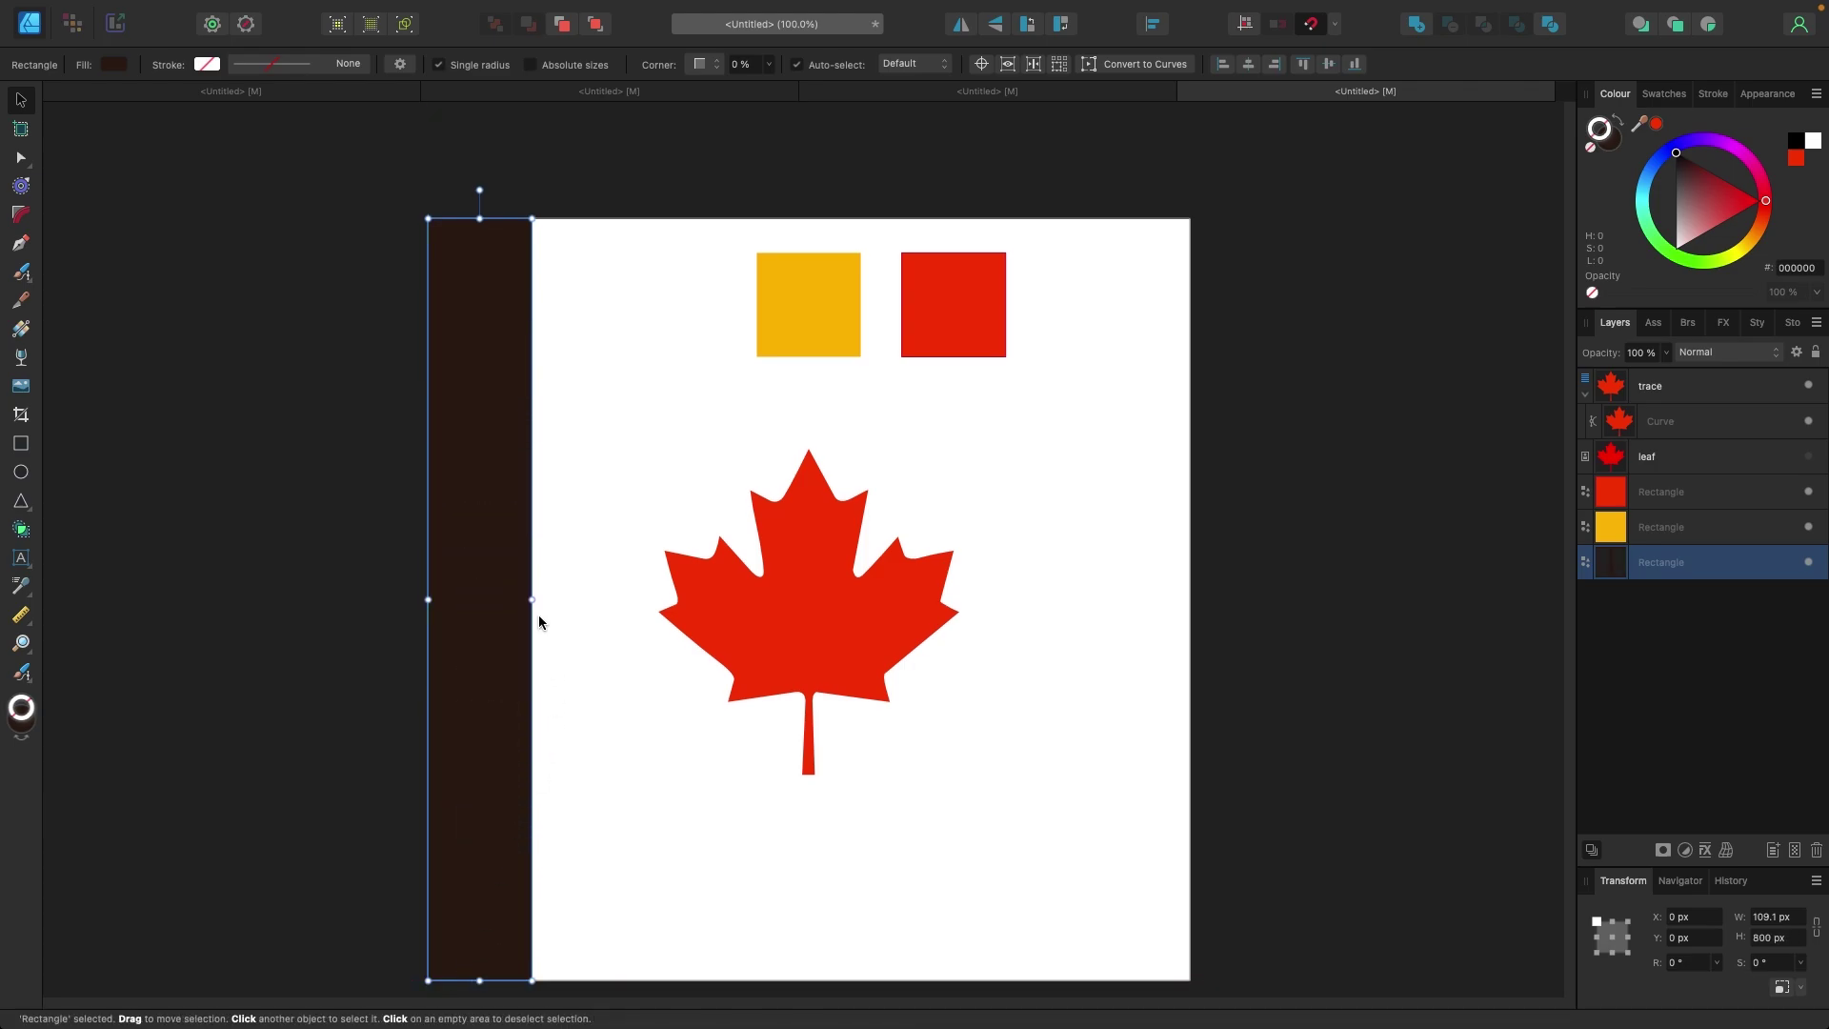
Step: Stretch the brown square across the whole page and shrink the red leaf top-right
drag(532, 599, 1193, 608)
click(1261, 604)
scroll(1013, 599, down, 1)
click(780, 559)
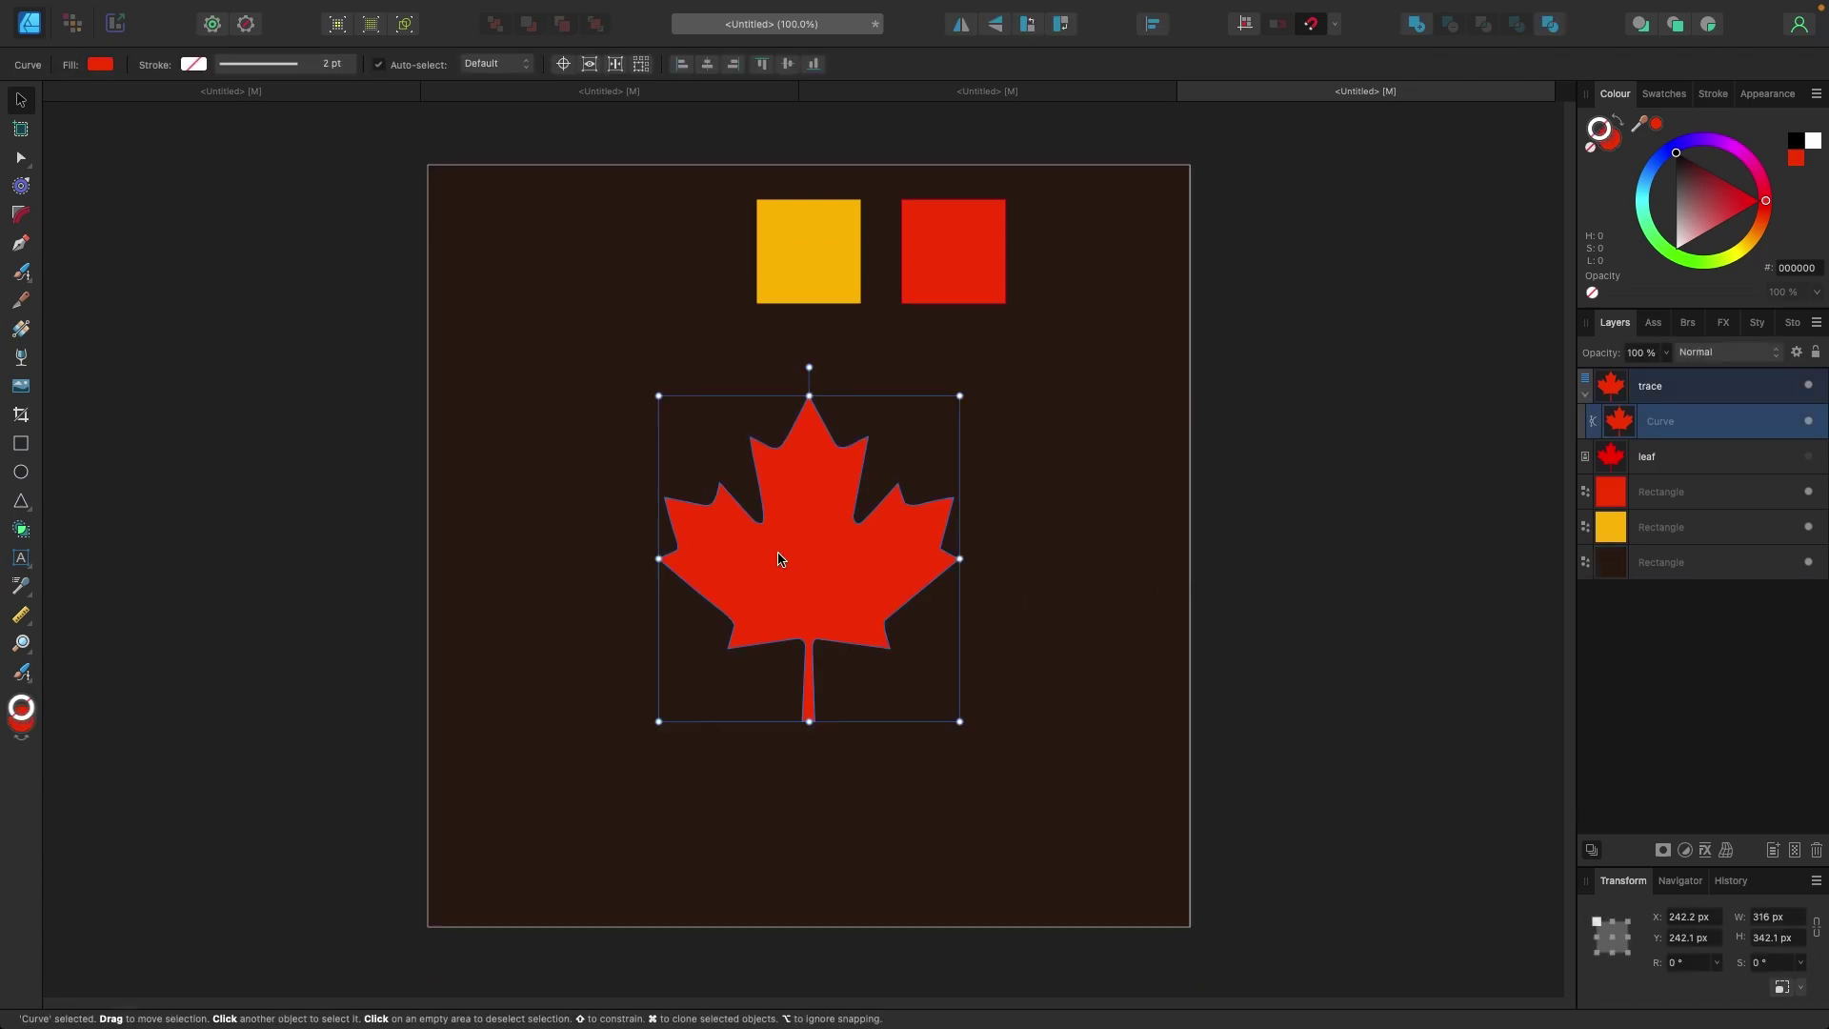
drag(960, 395, 1102, 252)
Step: Move the yellow and red squares down near the page bottom
click(817, 277)
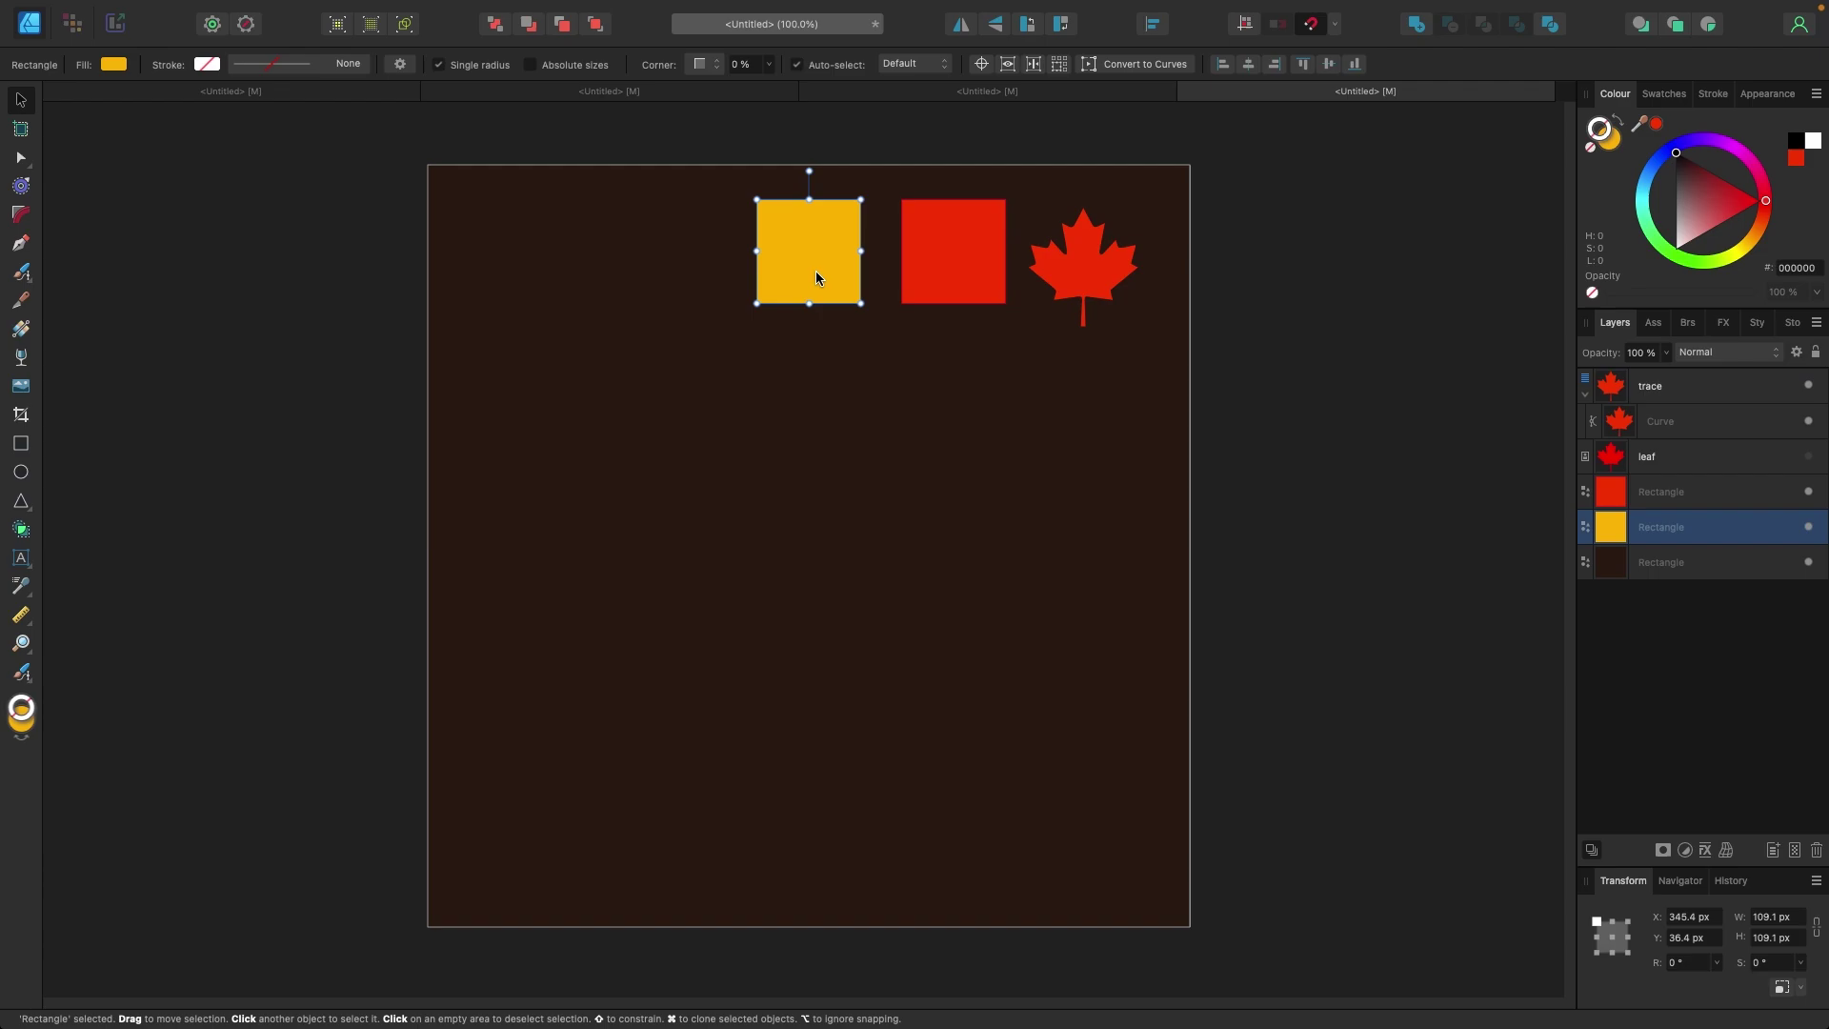
shift+click(931, 274)
drag(931, 275, 860, 854)
click(334, 580)
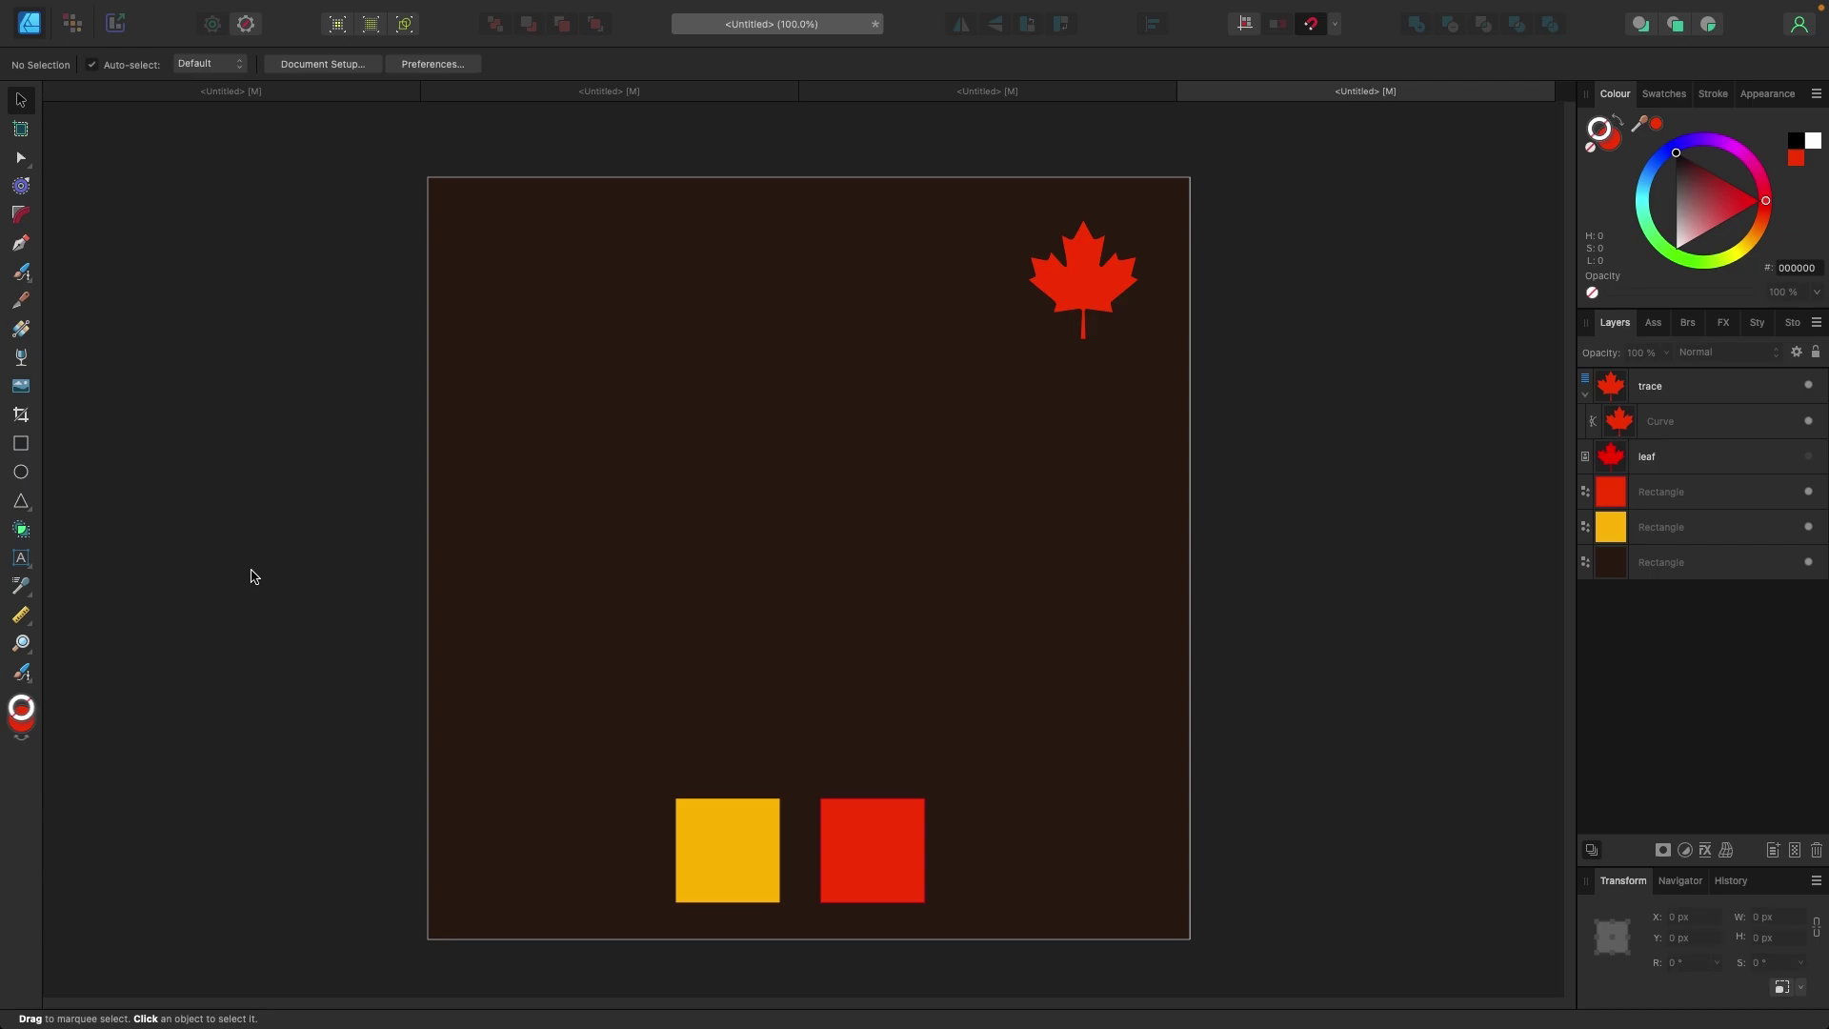
Step: Add 'Tim Hortons' as white artistic text centred on the page
click(17, 560)
drag(472, 482, 507, 562)
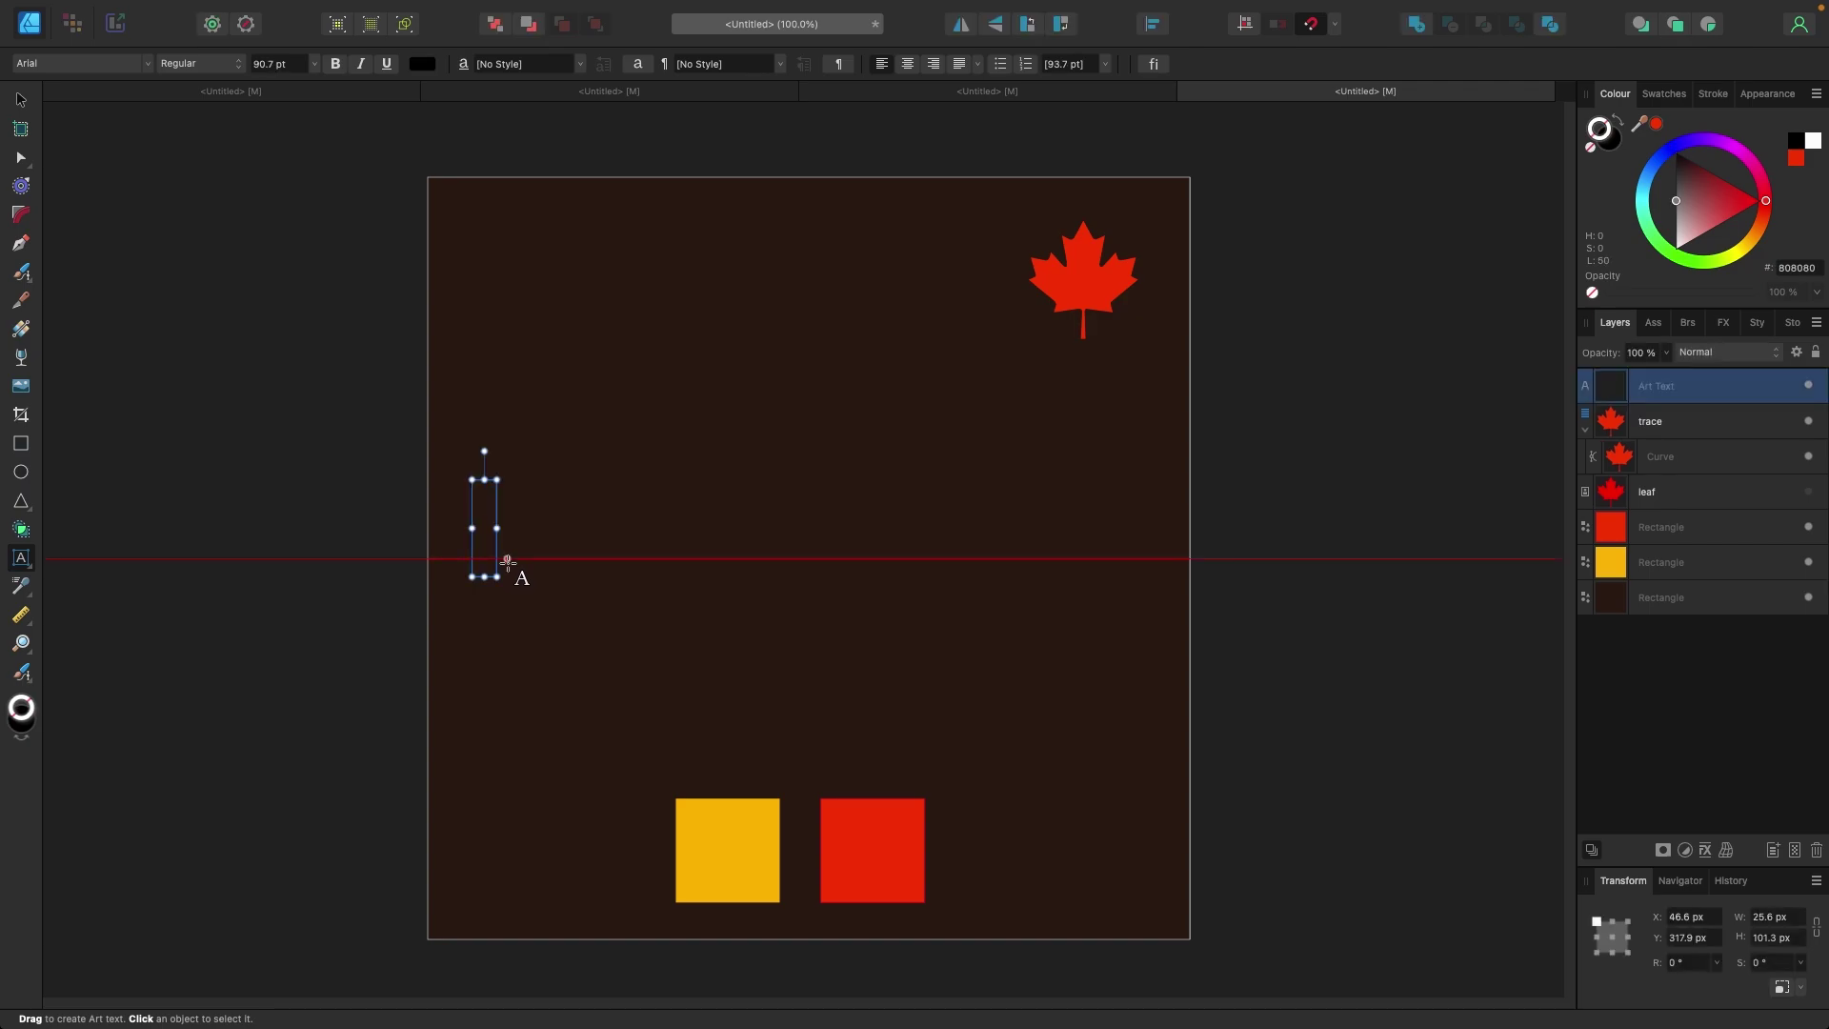
text(Tim Hortons)
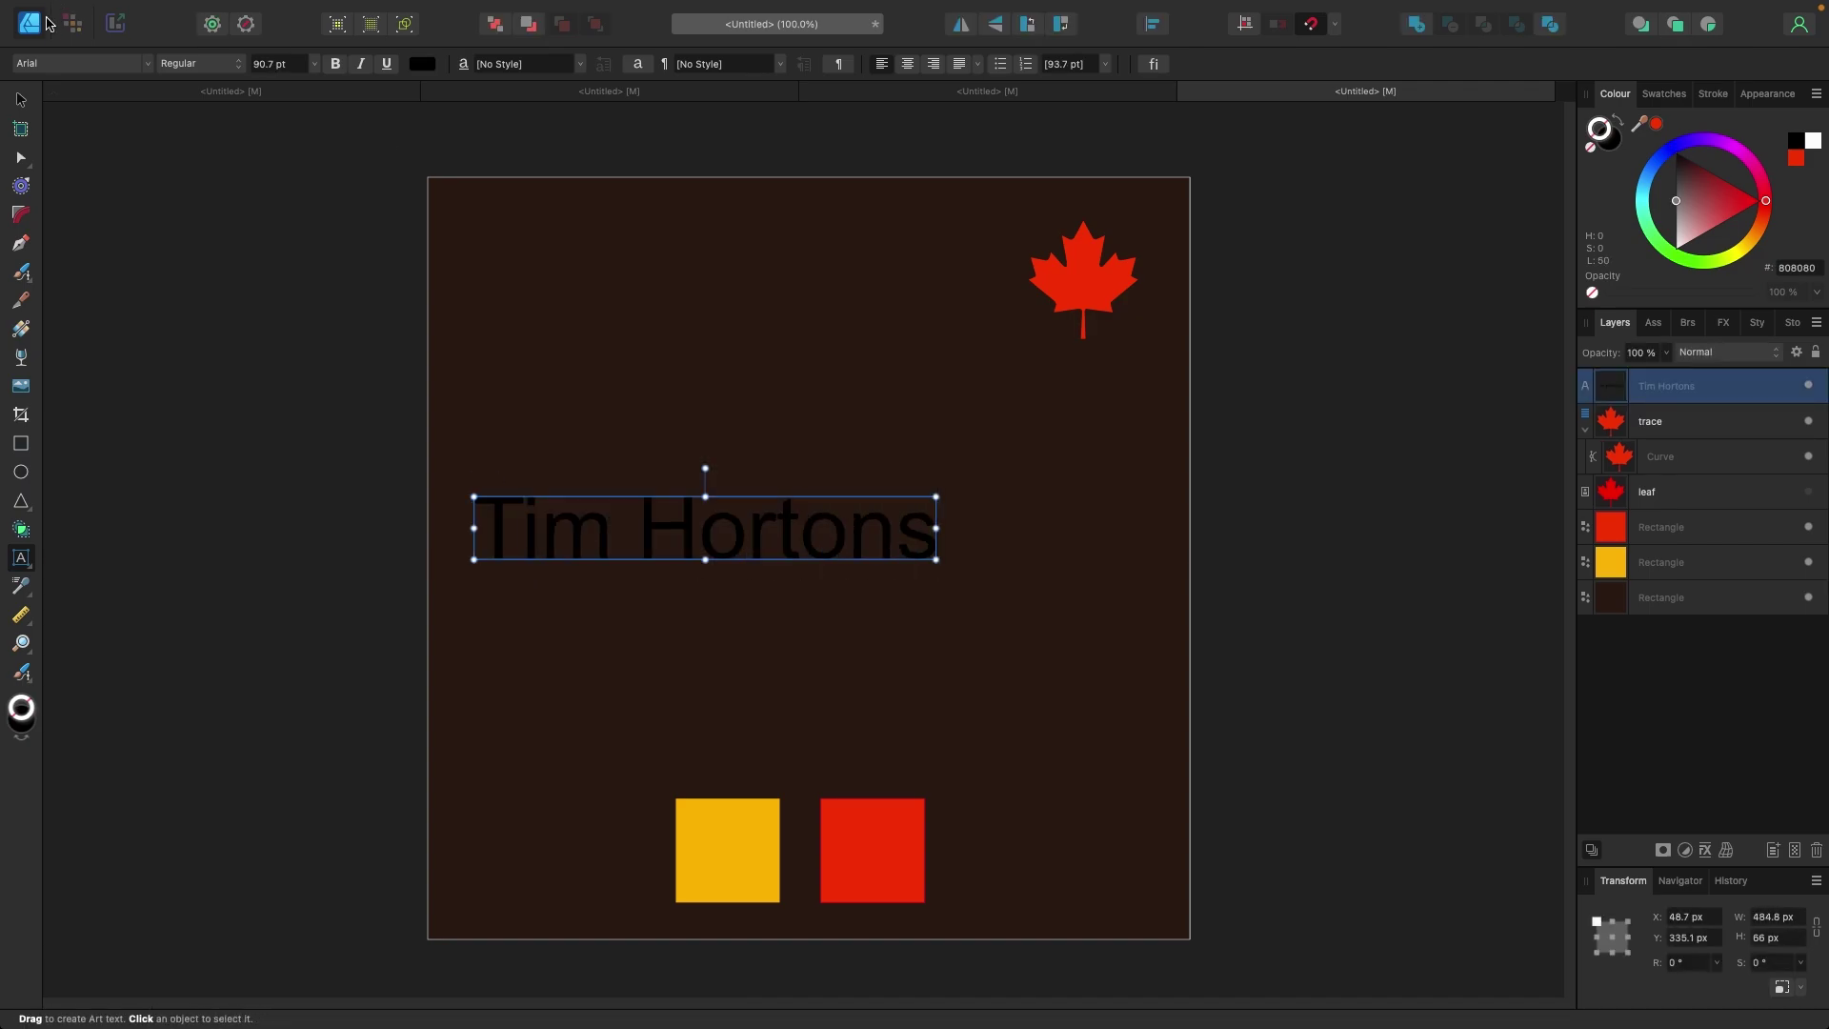
key(Escape)
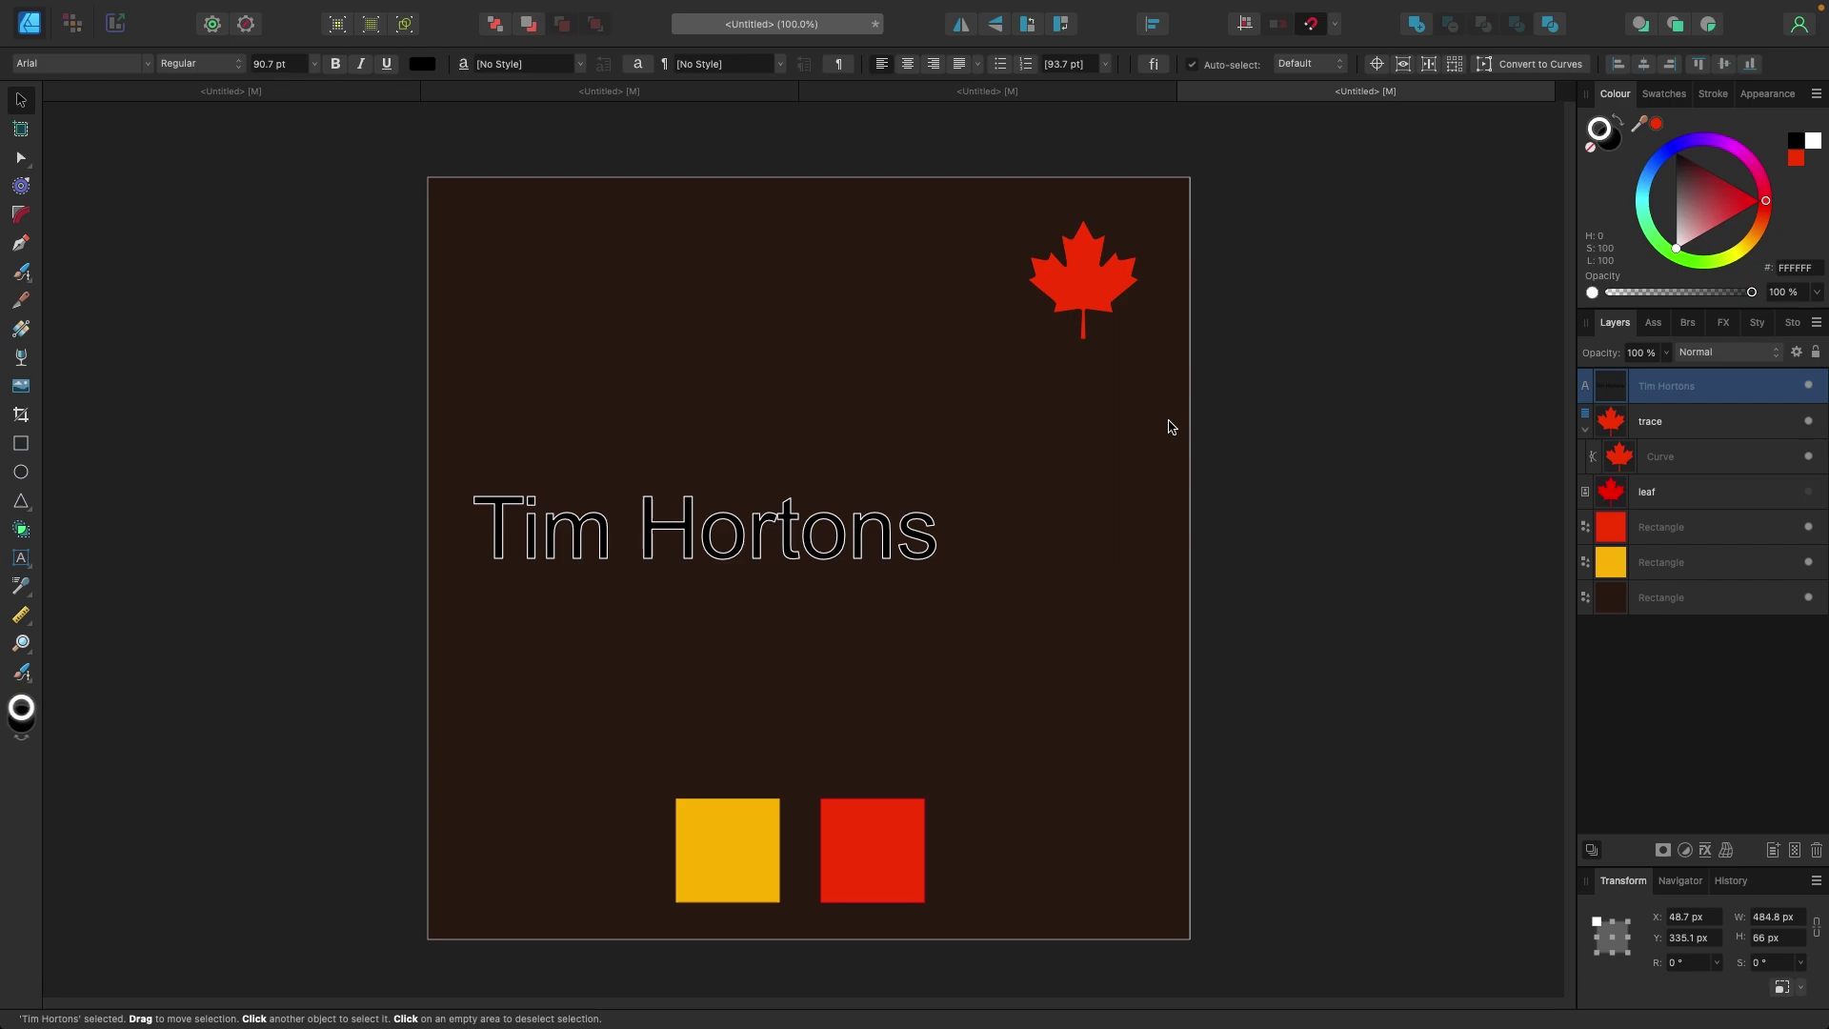
click(1617, 121)
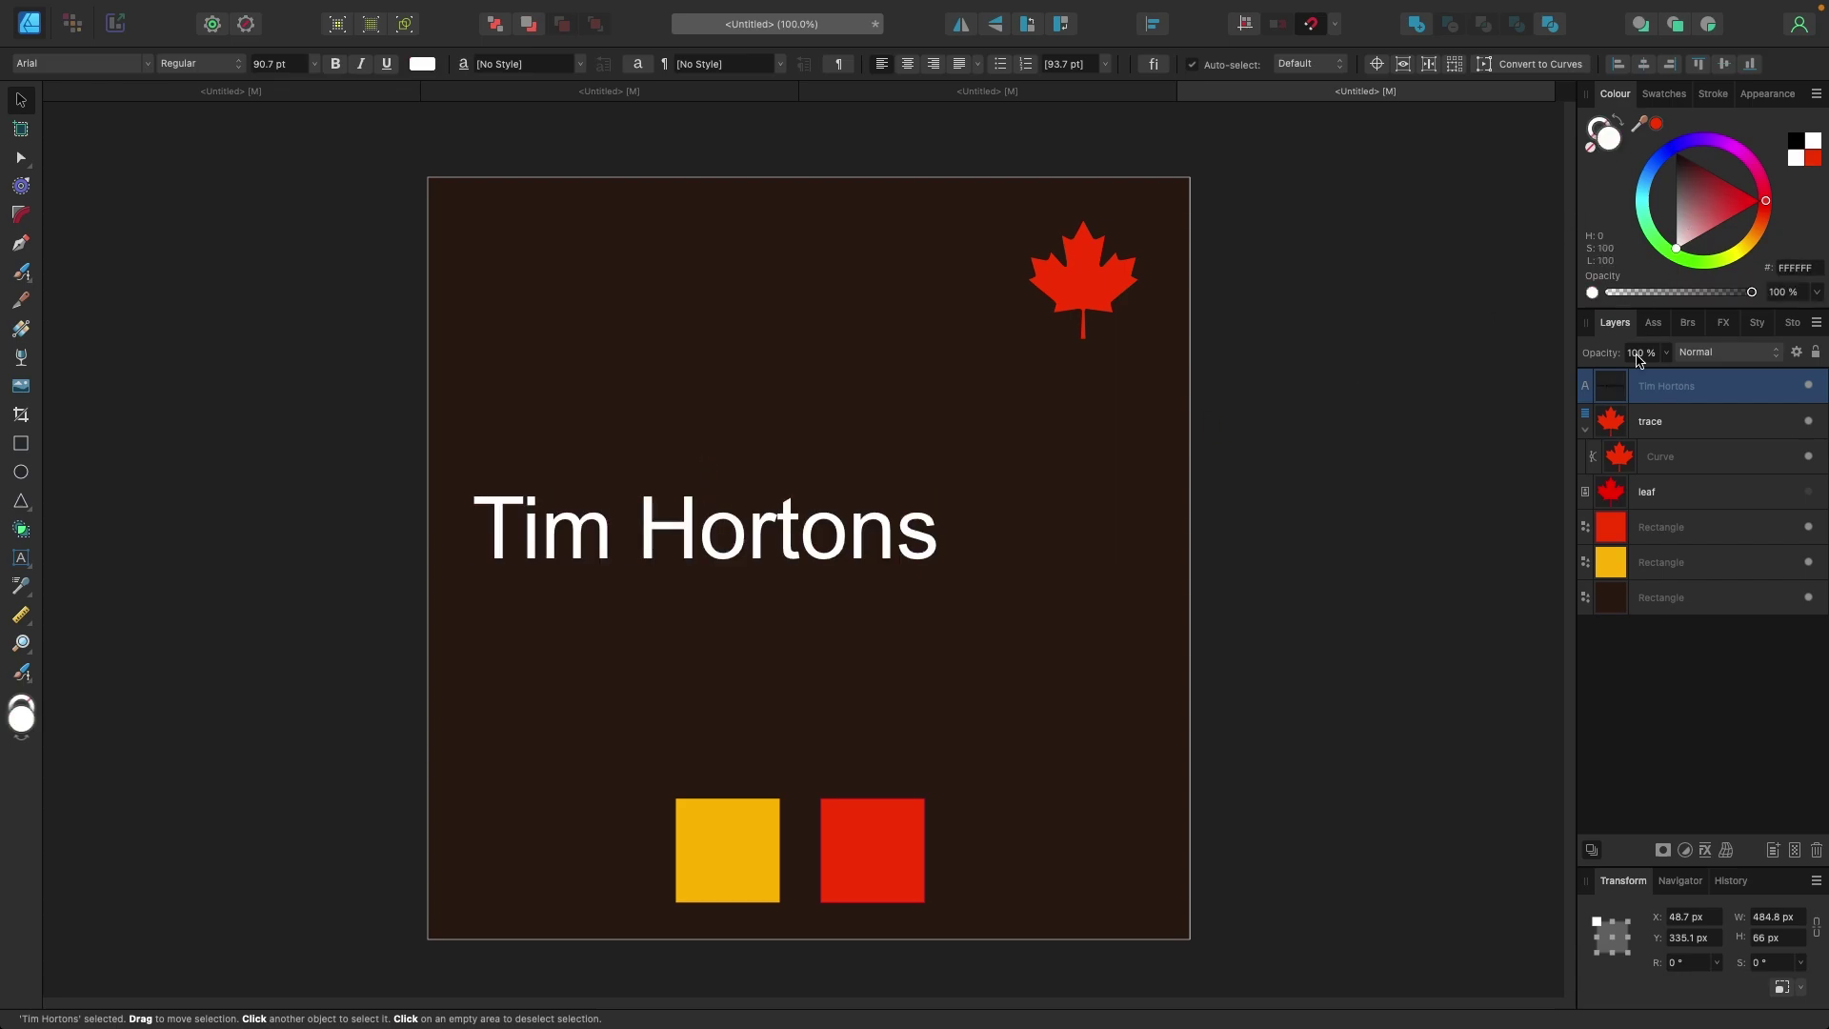
drag(705, 529, 809, 528)
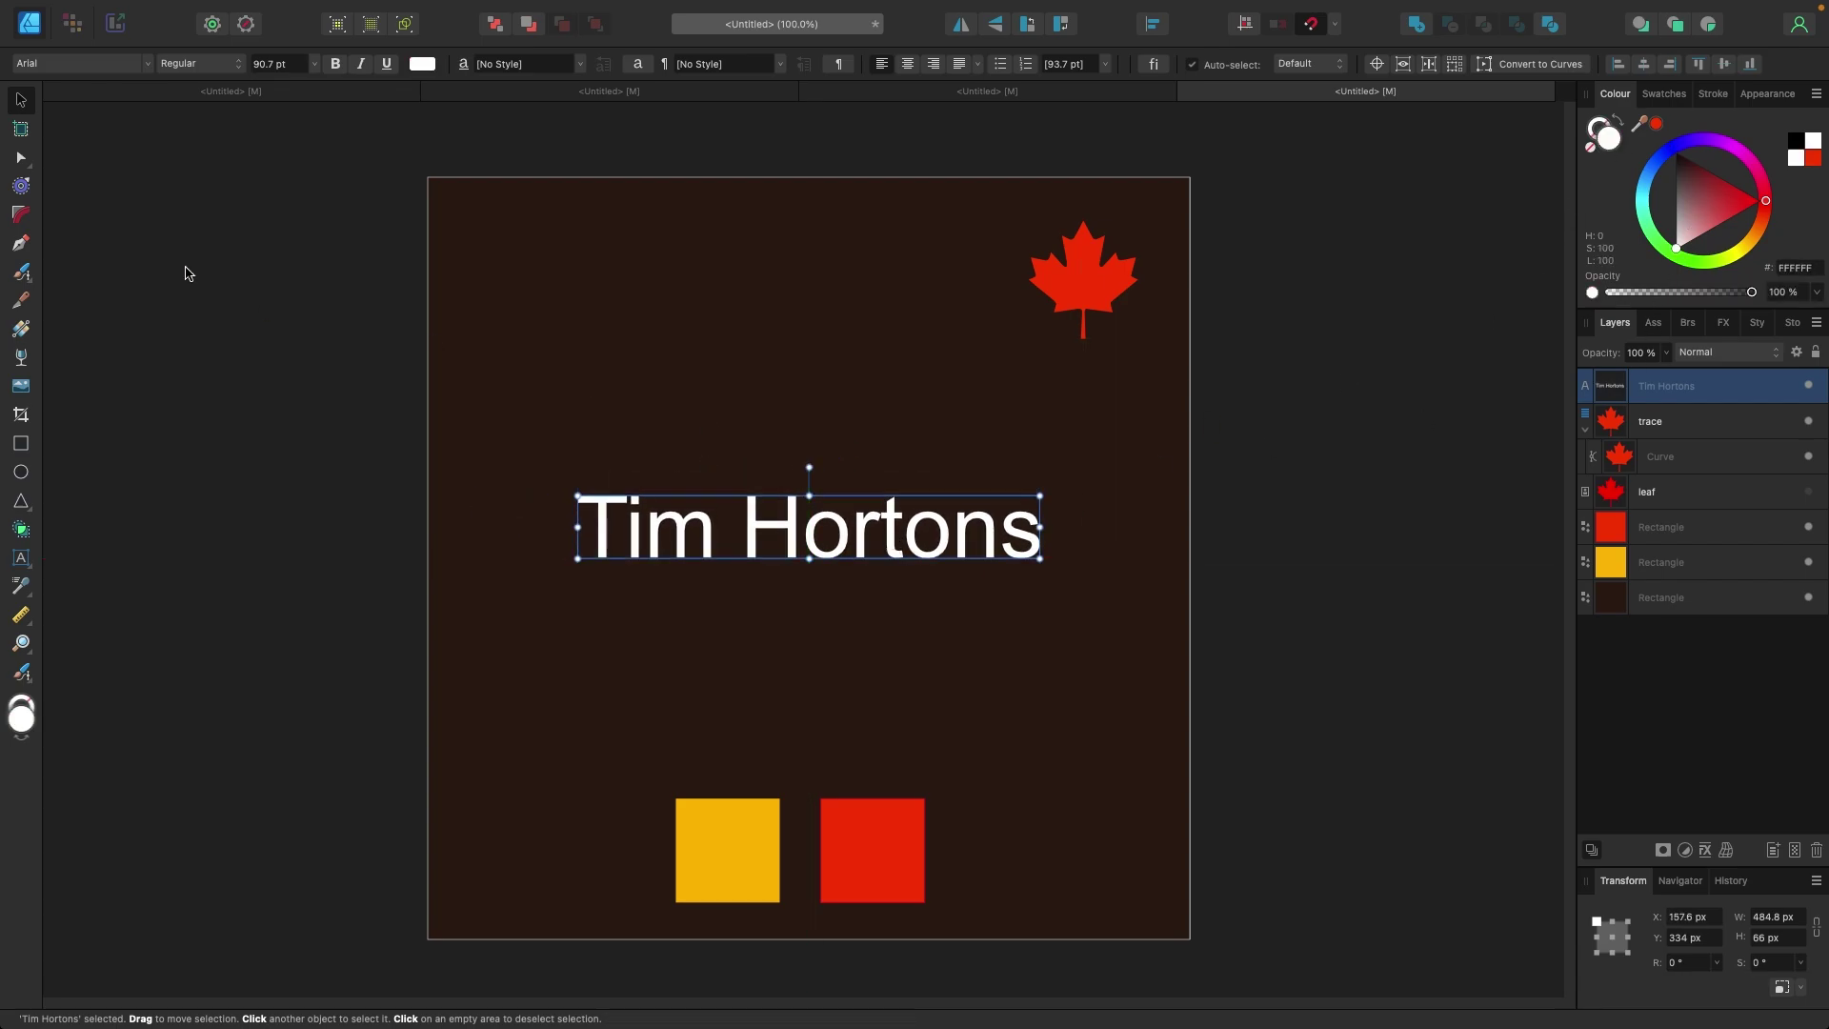
Step: Change the title font to Teenage Garde Demo and re-centre it
click(148, 67)
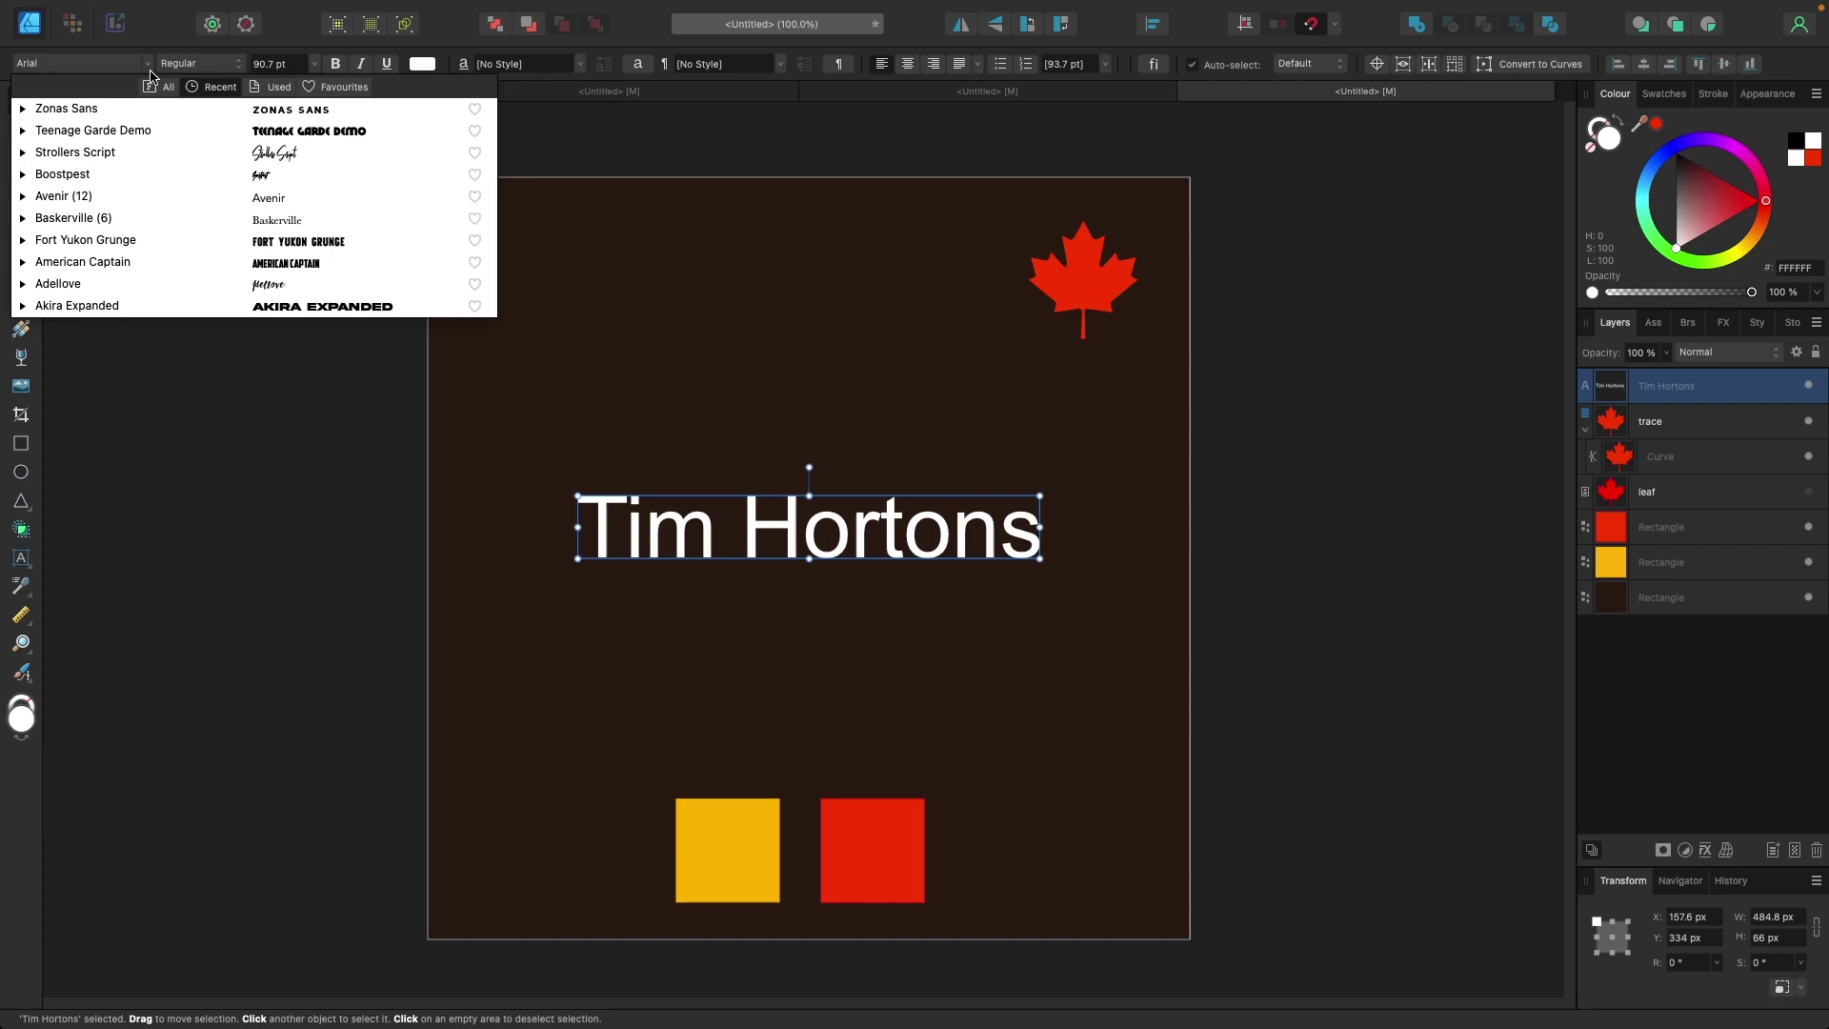
click(209, 132)
drag(1044, 557, 1030, 511)
key(Escape)
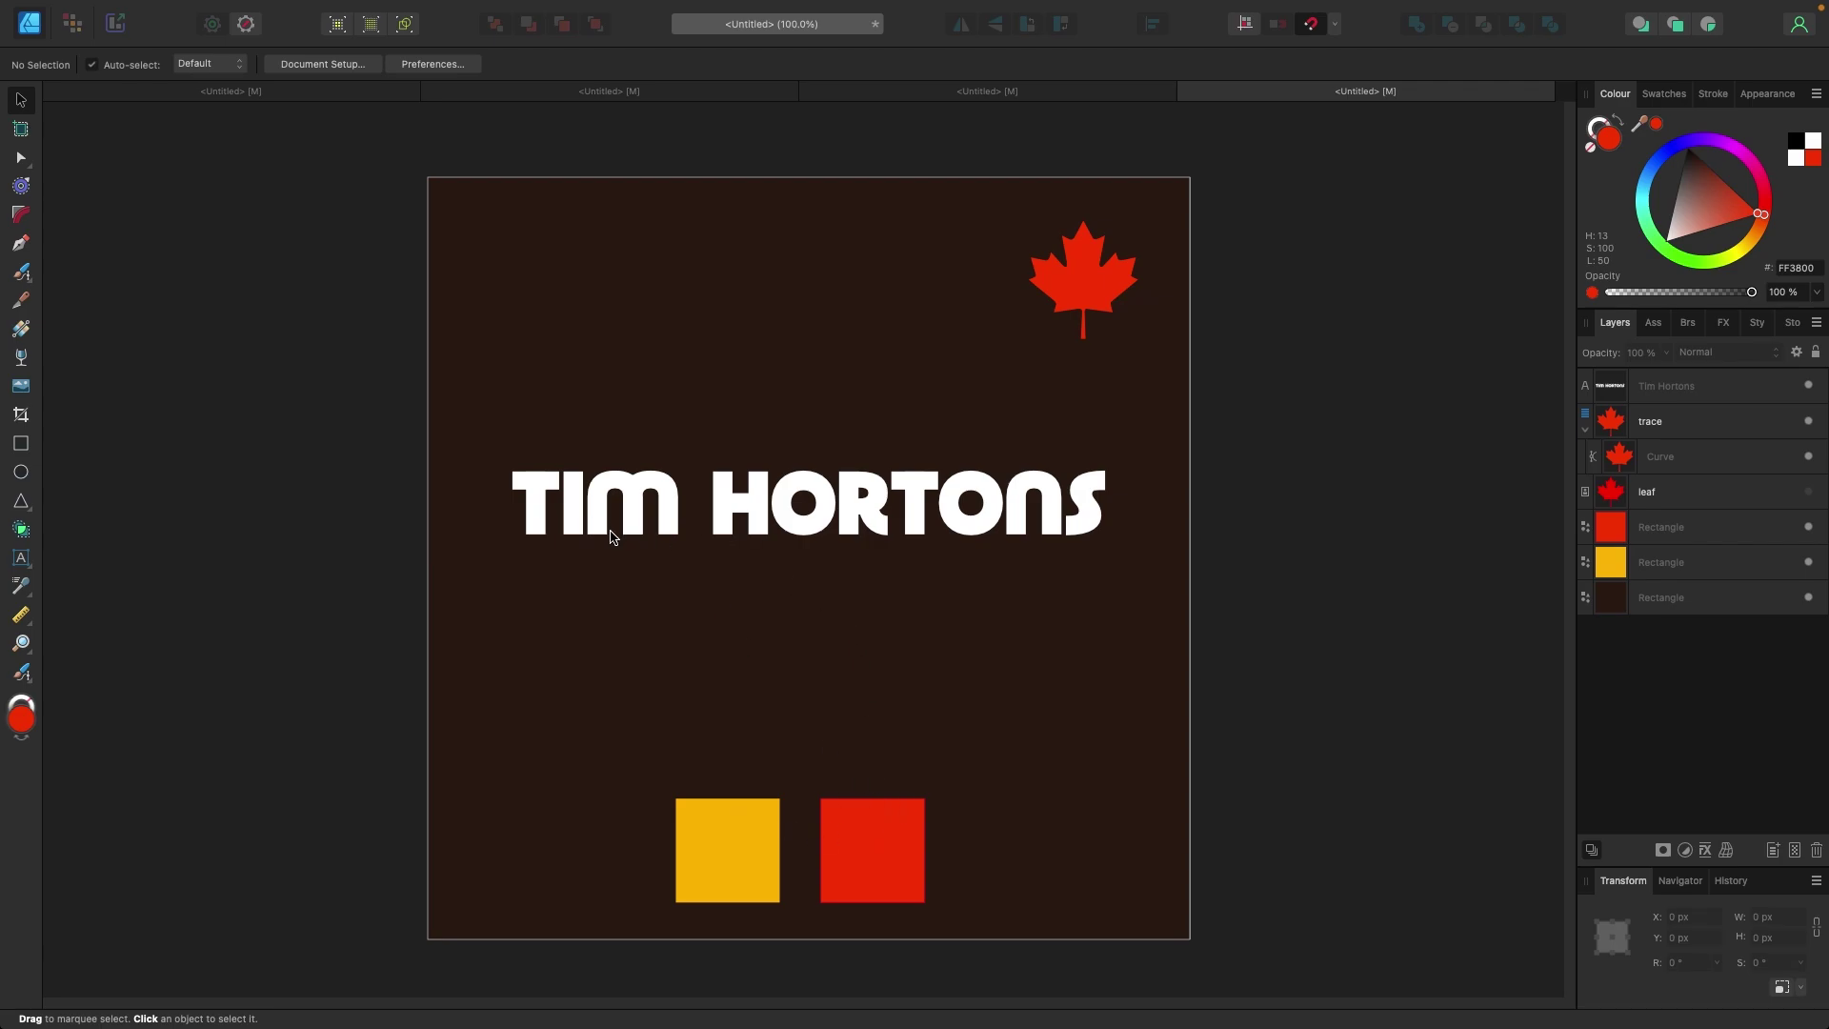
Step: Draw a thin bar under the title filled with yellow from the yellow square
click(21, 444)
drag(514, 552, 1102, 567)
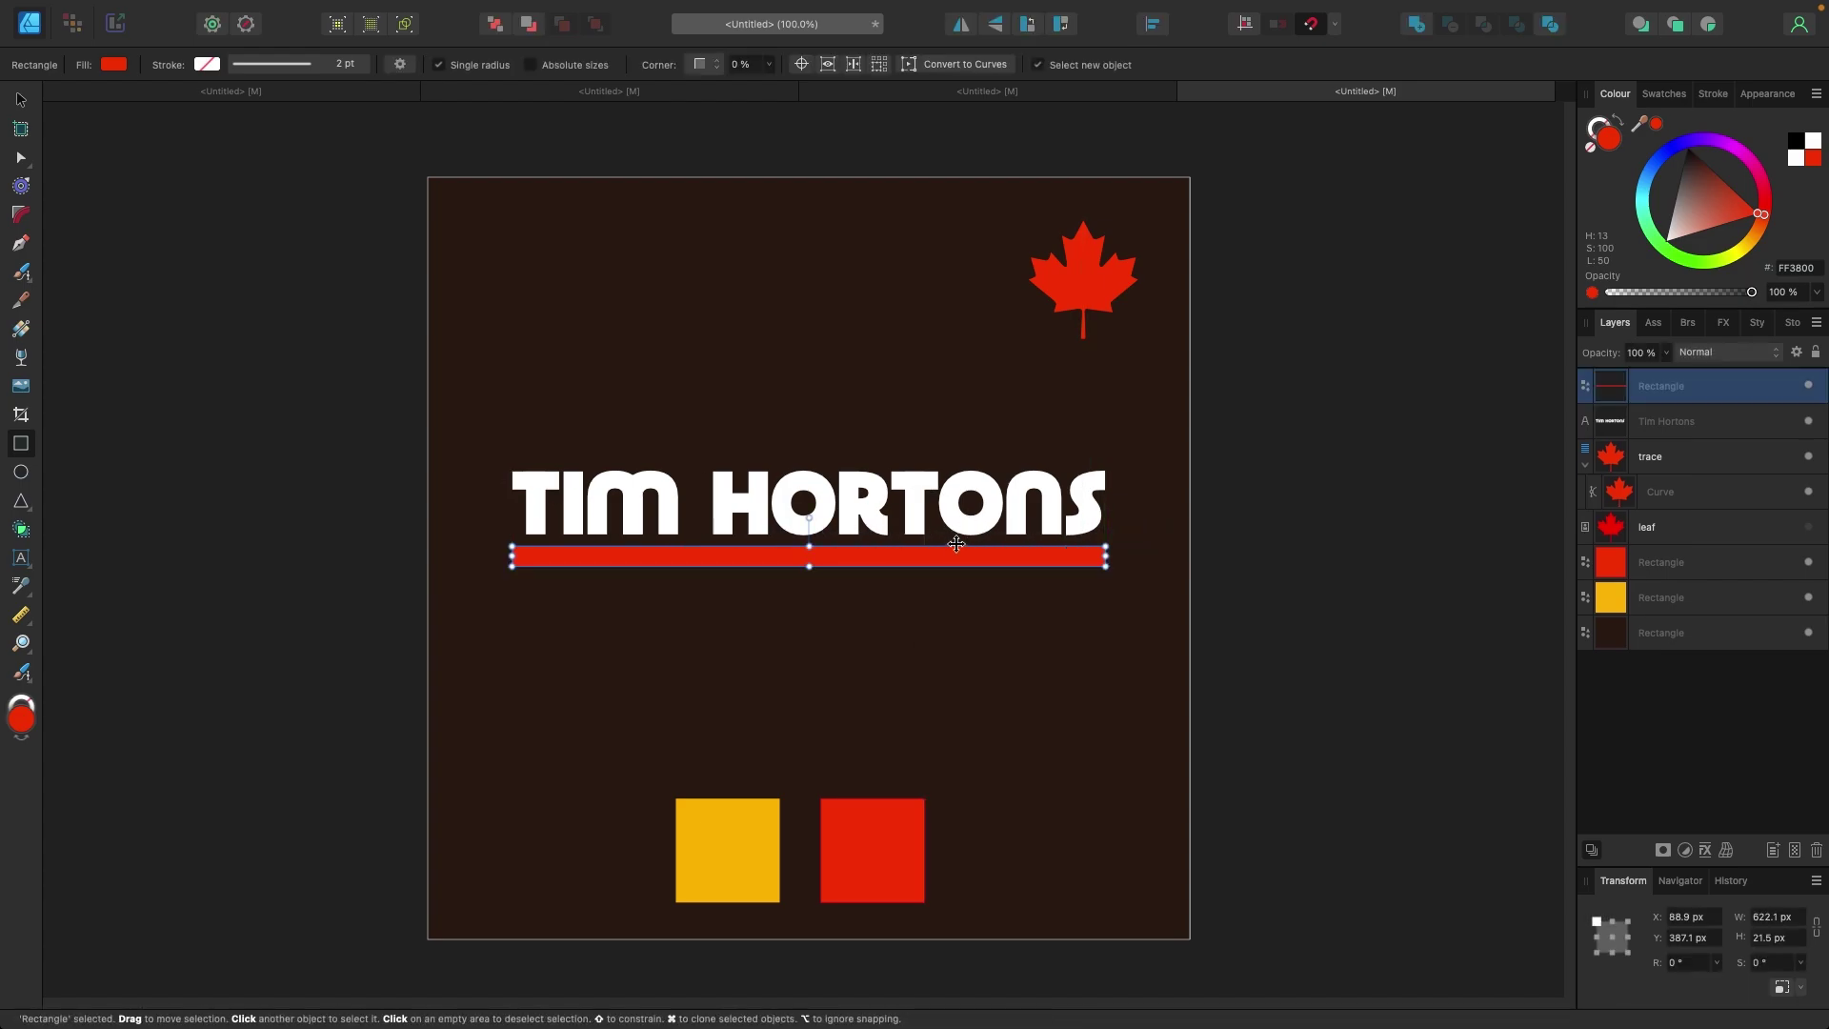
click(21, 100)
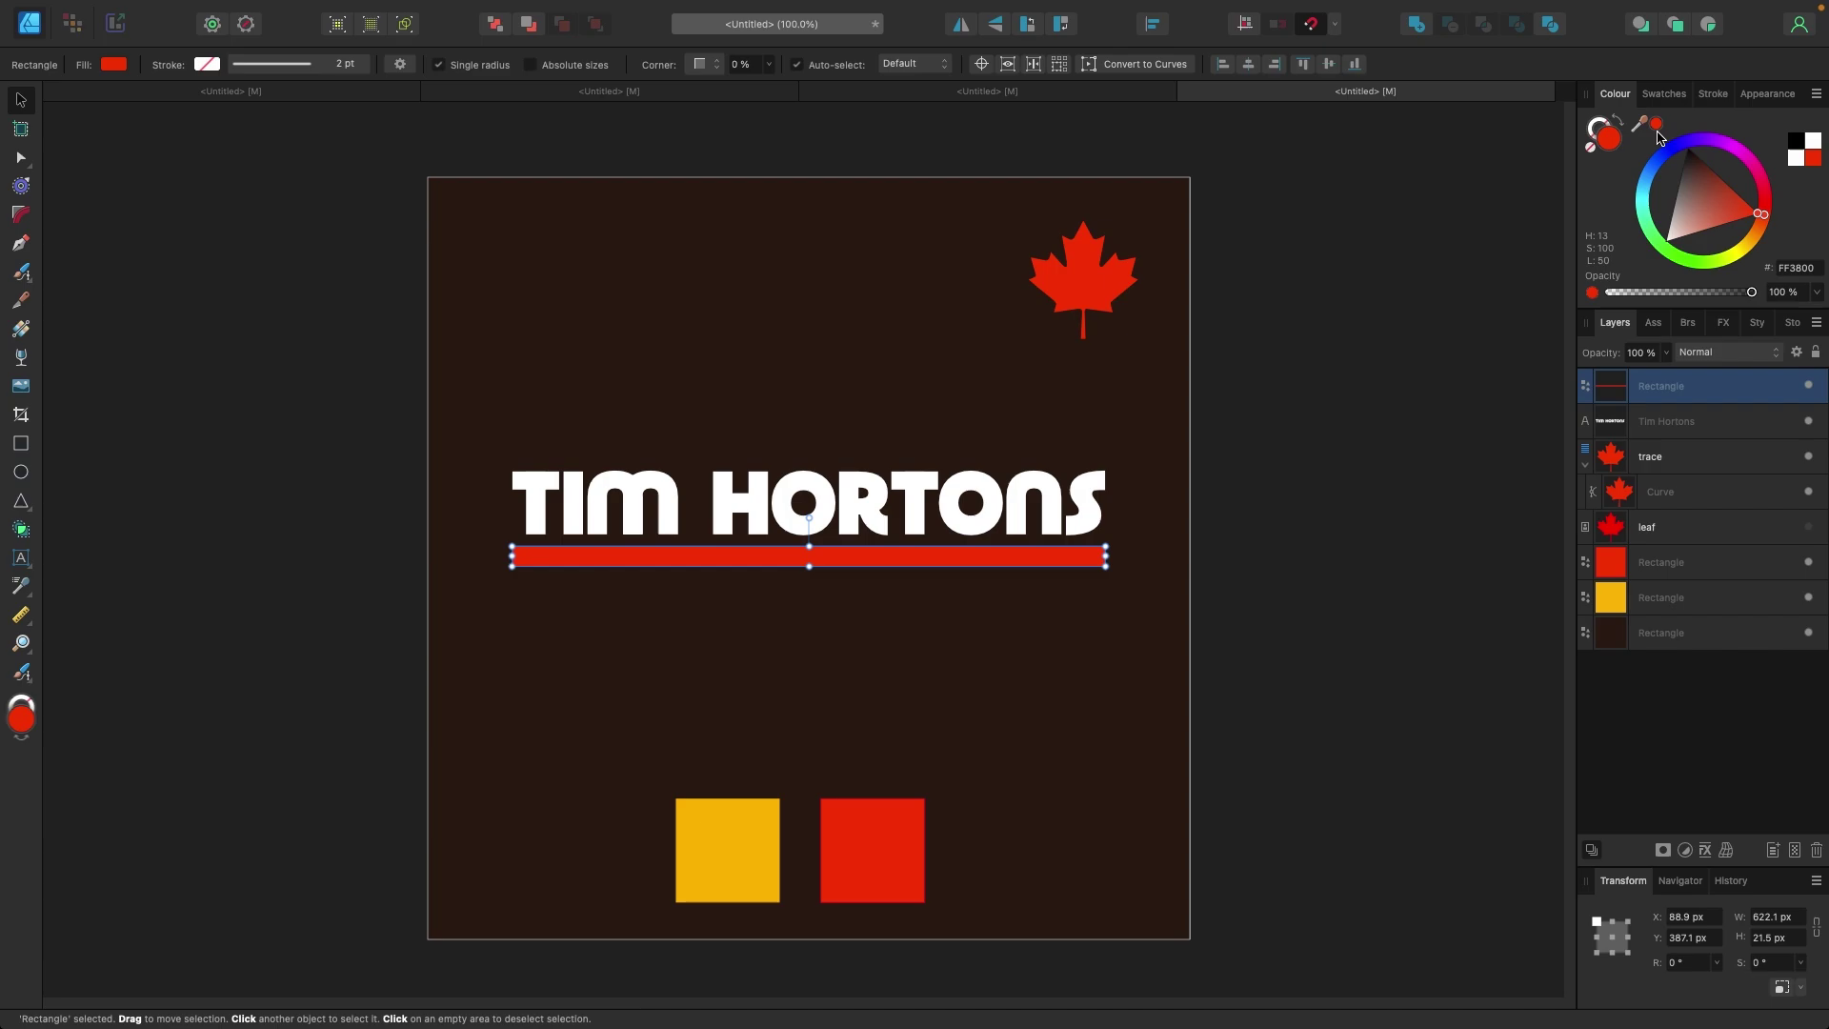
drag(1659, 131, 725, 845)
click(1656, 126)
click(221, 398)
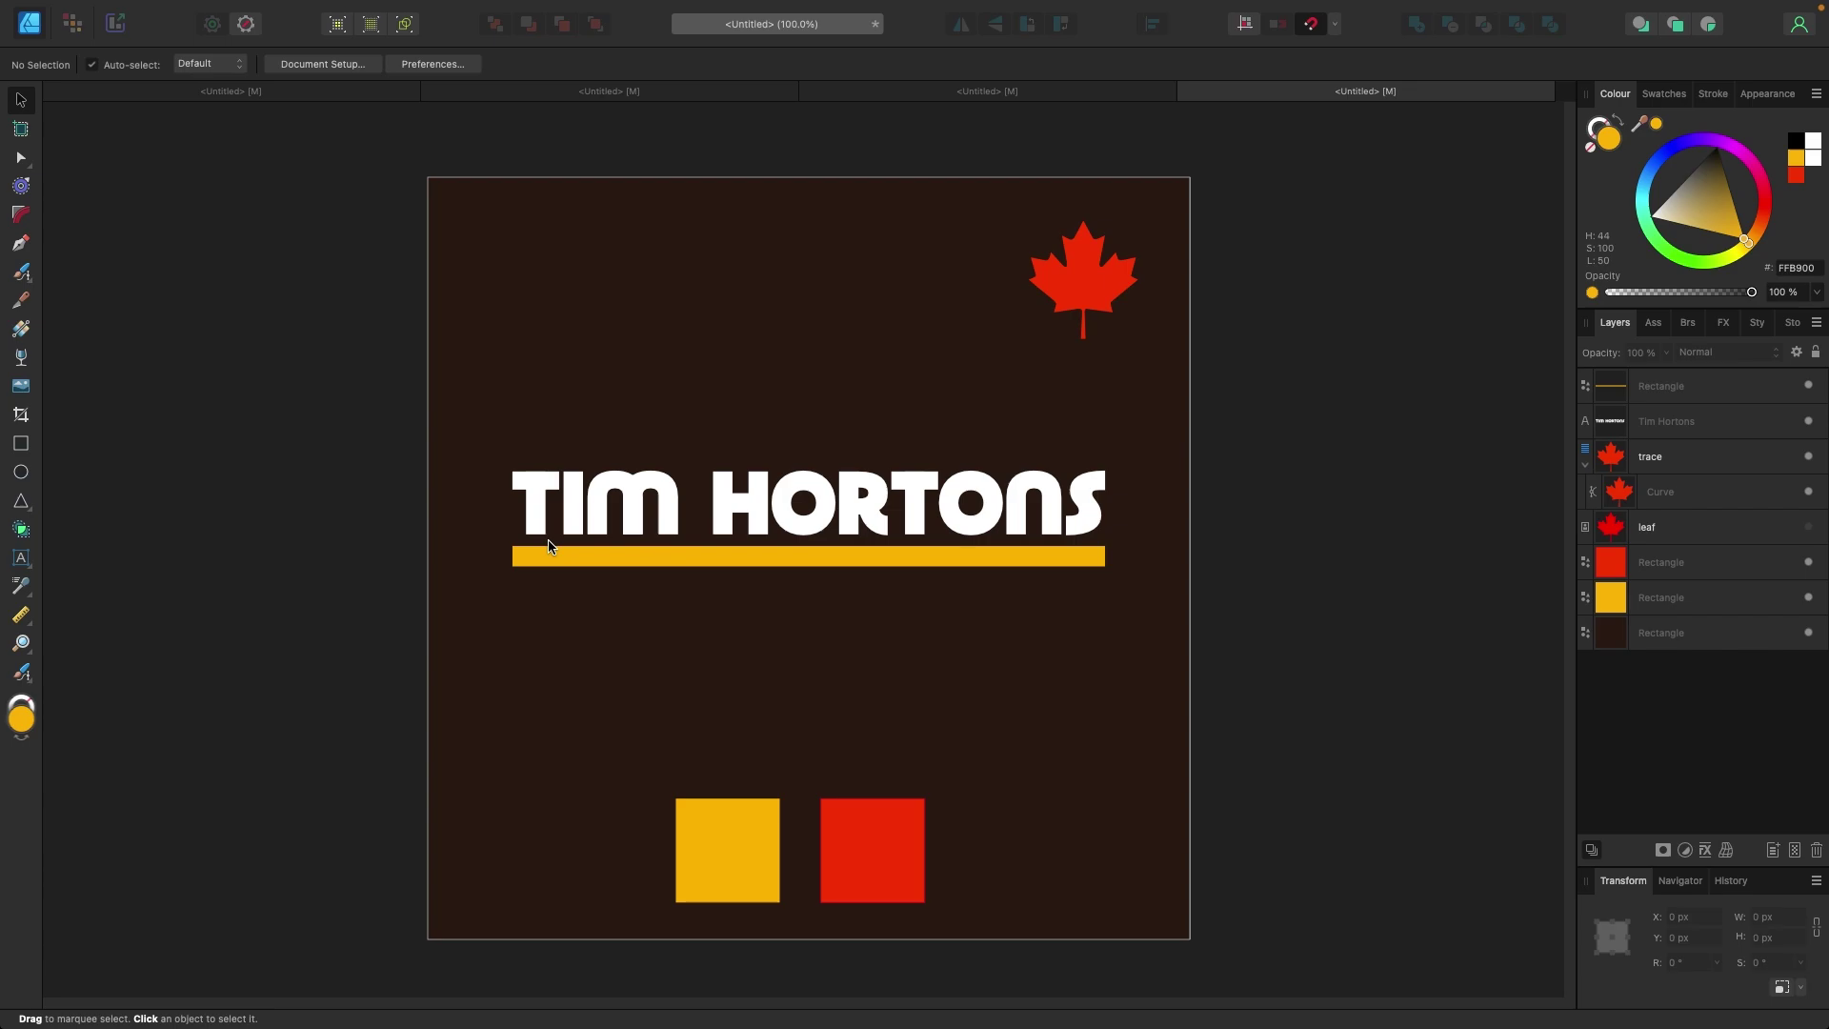
Step: Duplicate the yellow bar below and add a white copy between the two bars
click(867, 561)
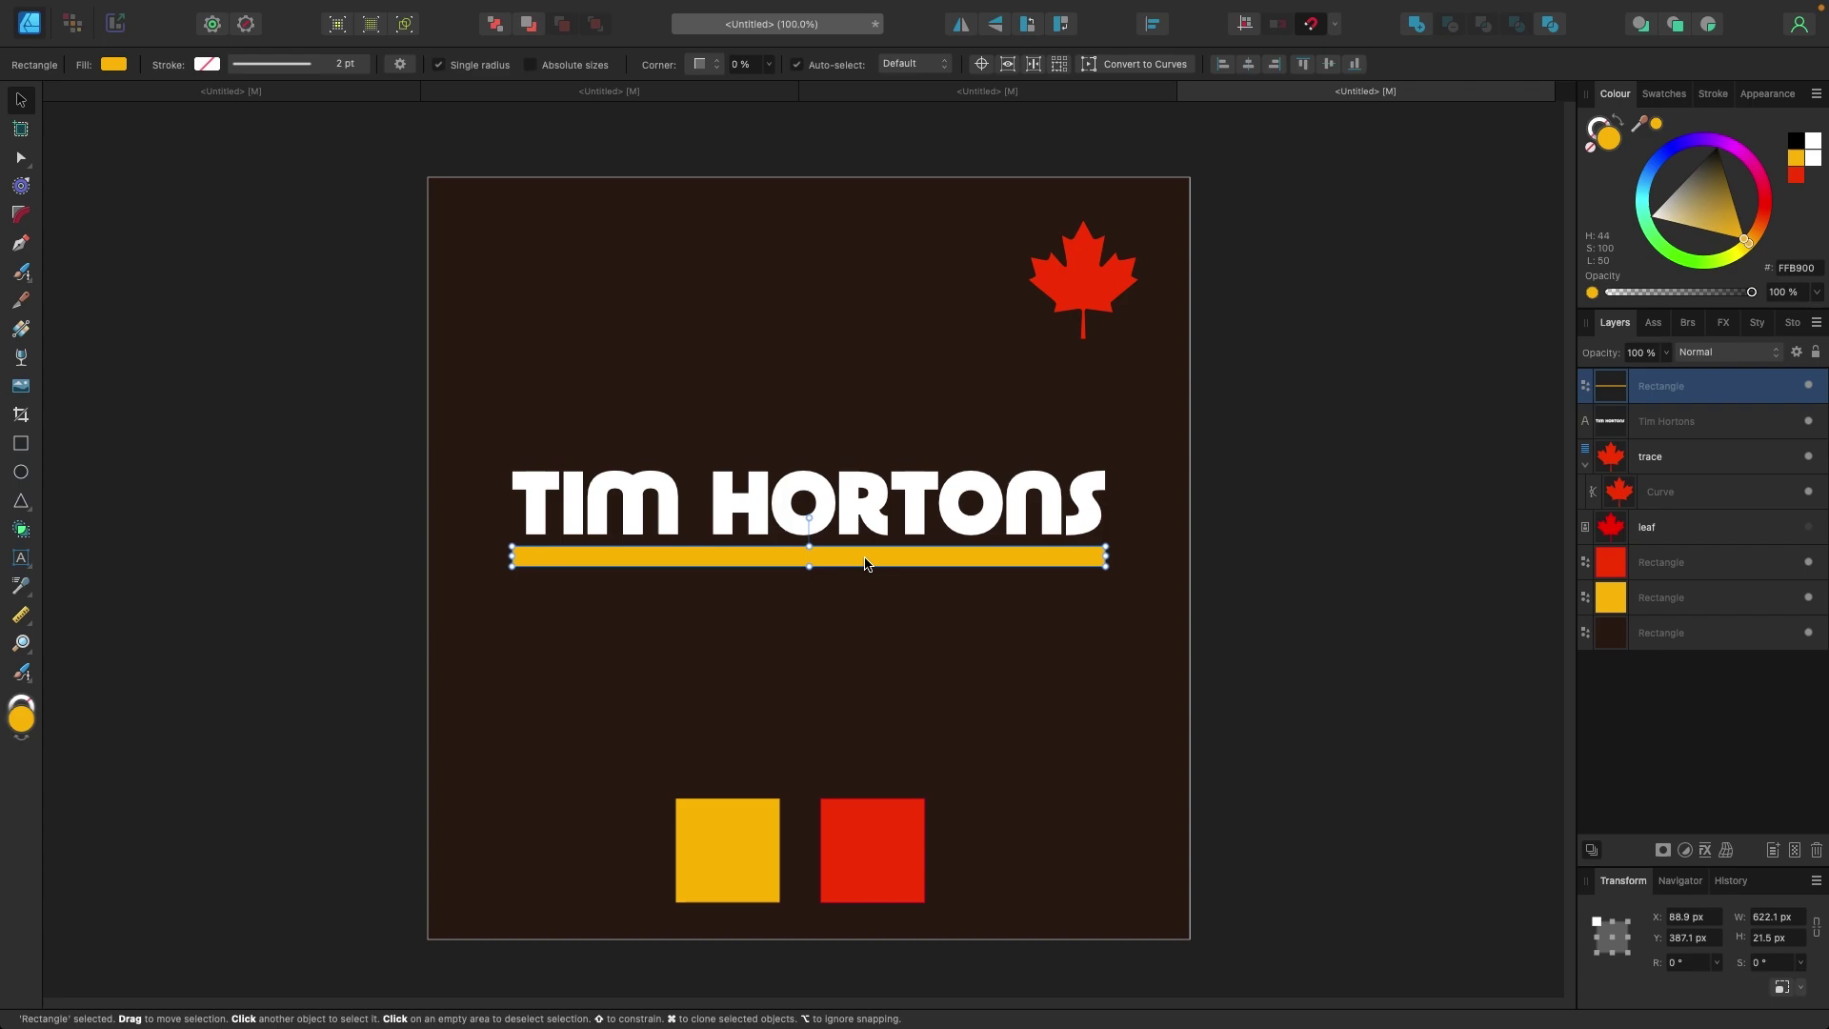
drag(866, 563, 862, 614)
click(1144, 600)
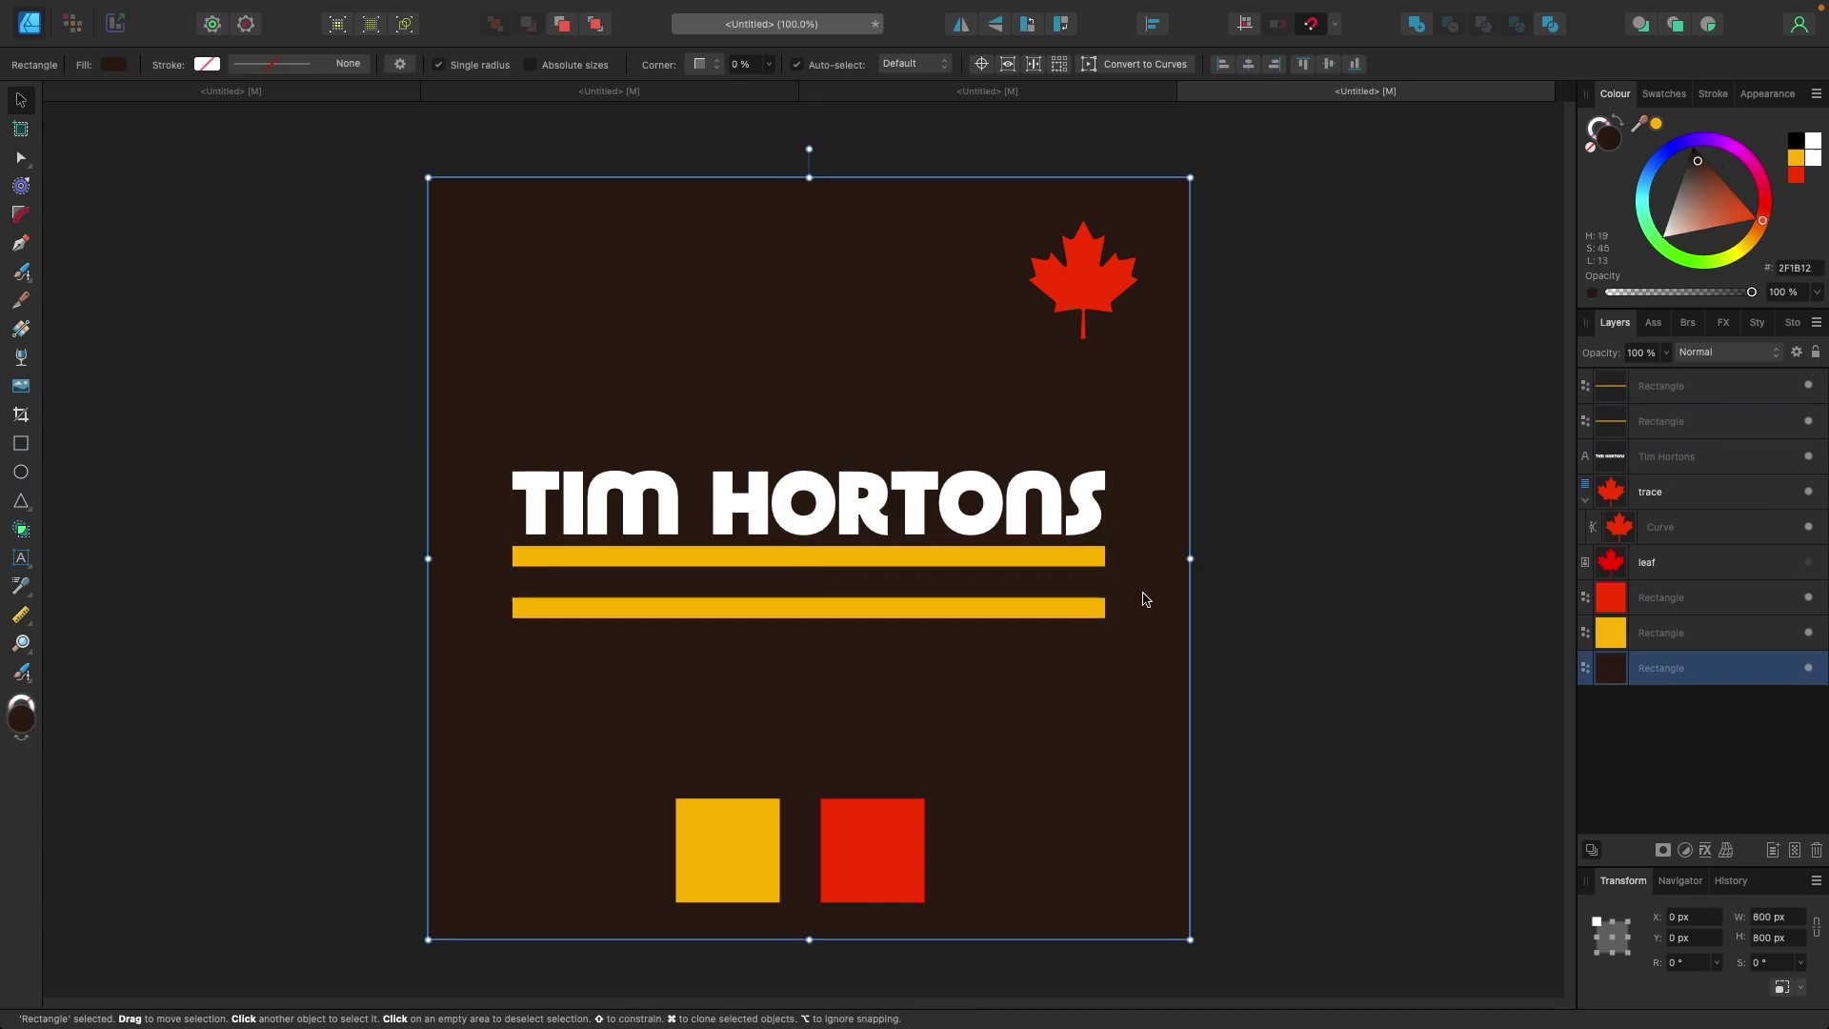
click(927, 611)
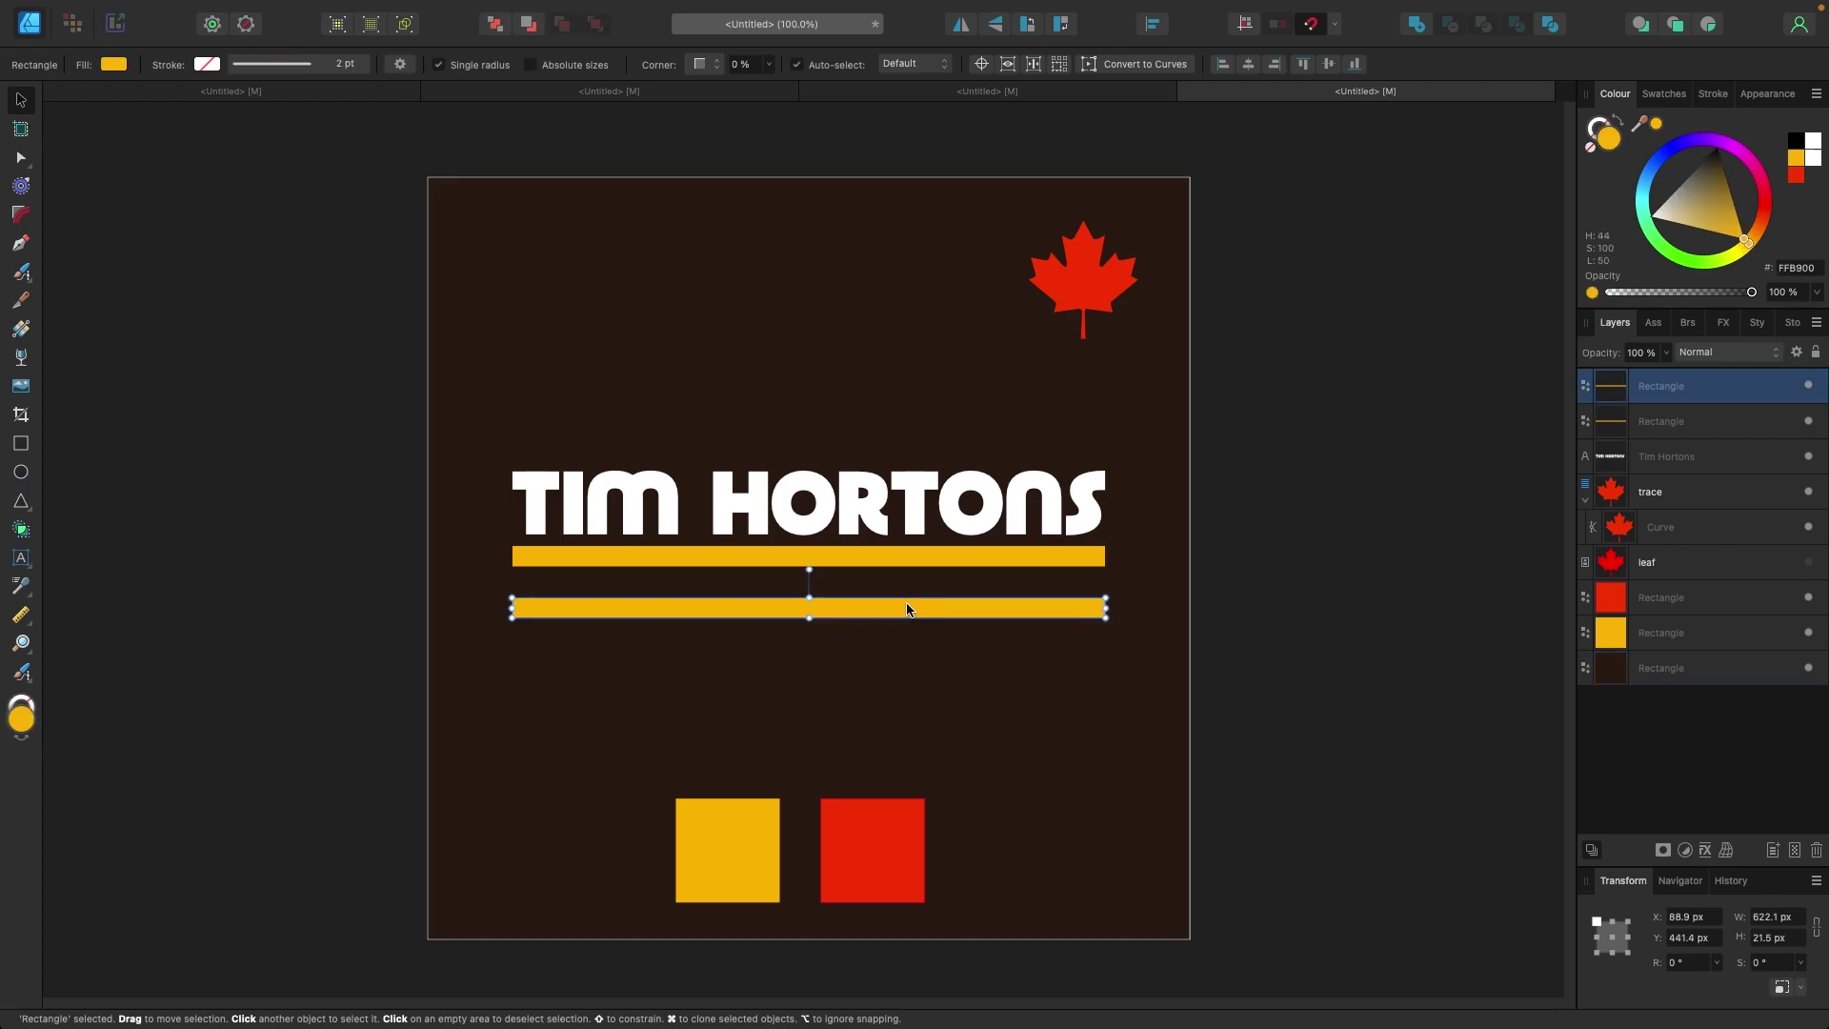
mouse_move(906, 609)
mouse_down()
mouse_move(901, 577)
mouse_move(883, 623)
mouse_move(875, 588)
mouse_up()
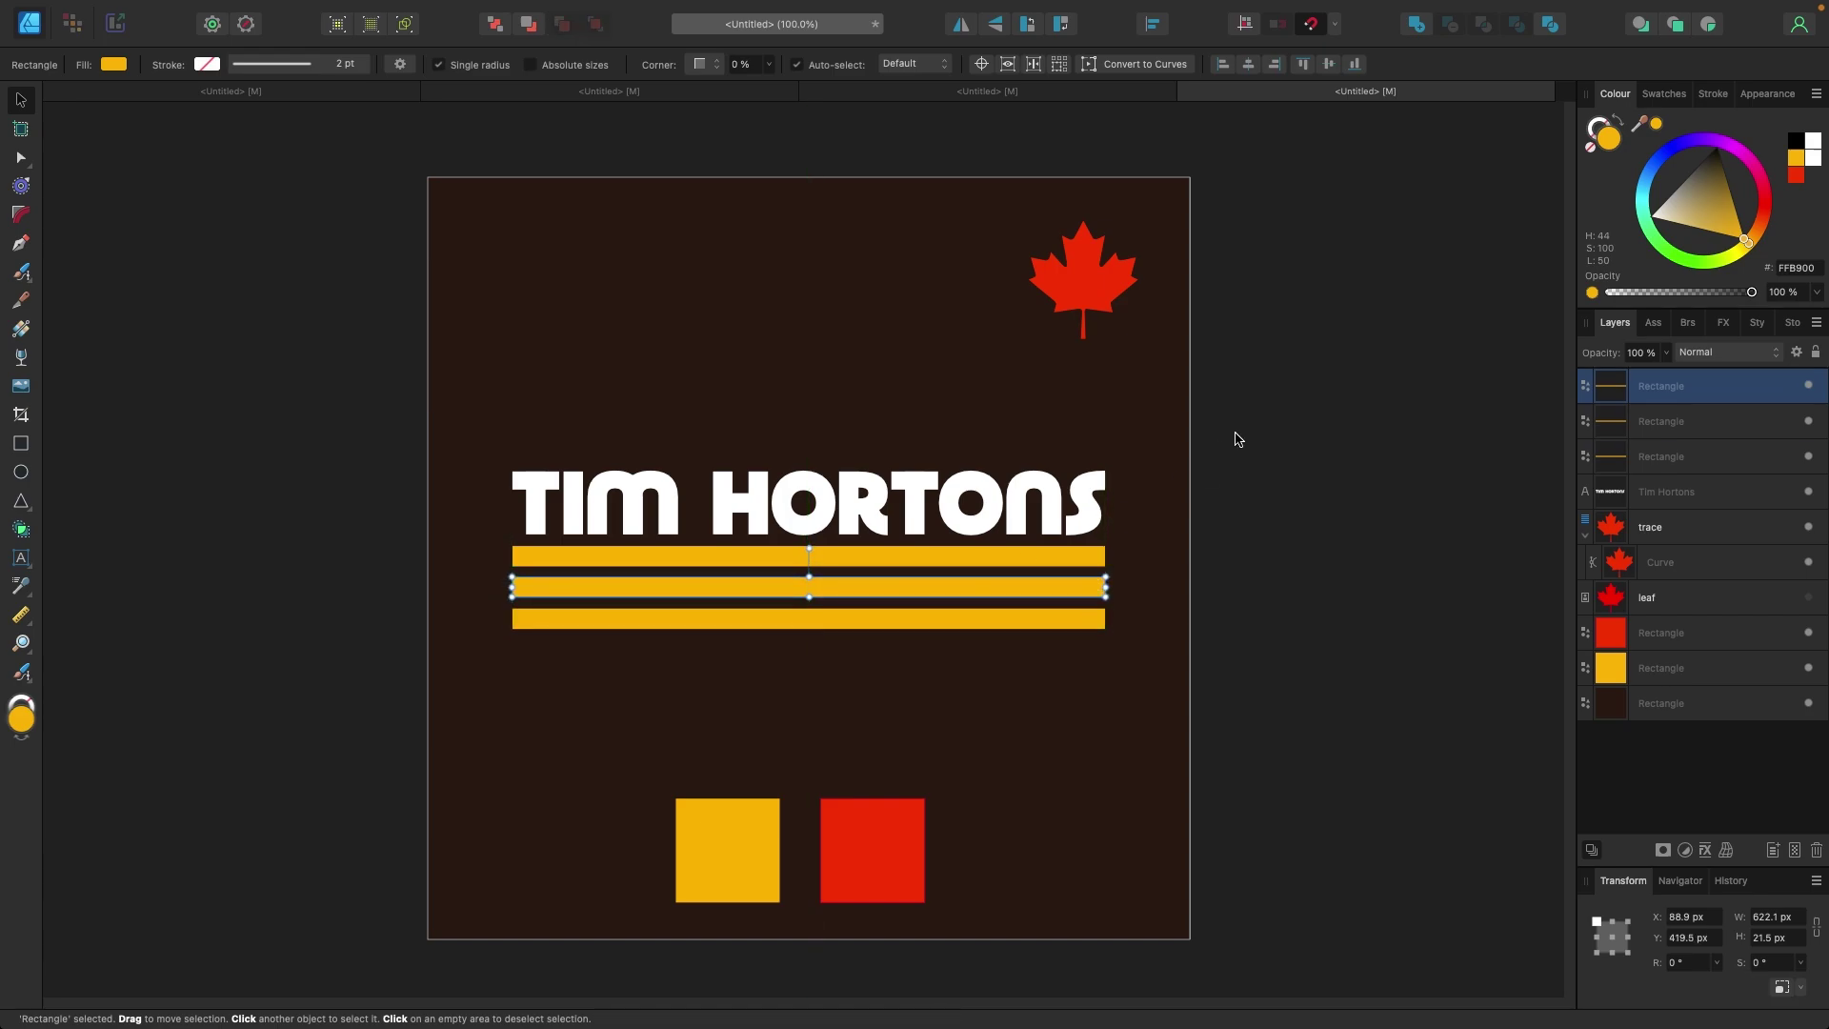
click(1814, 151)
click(1475, 359)
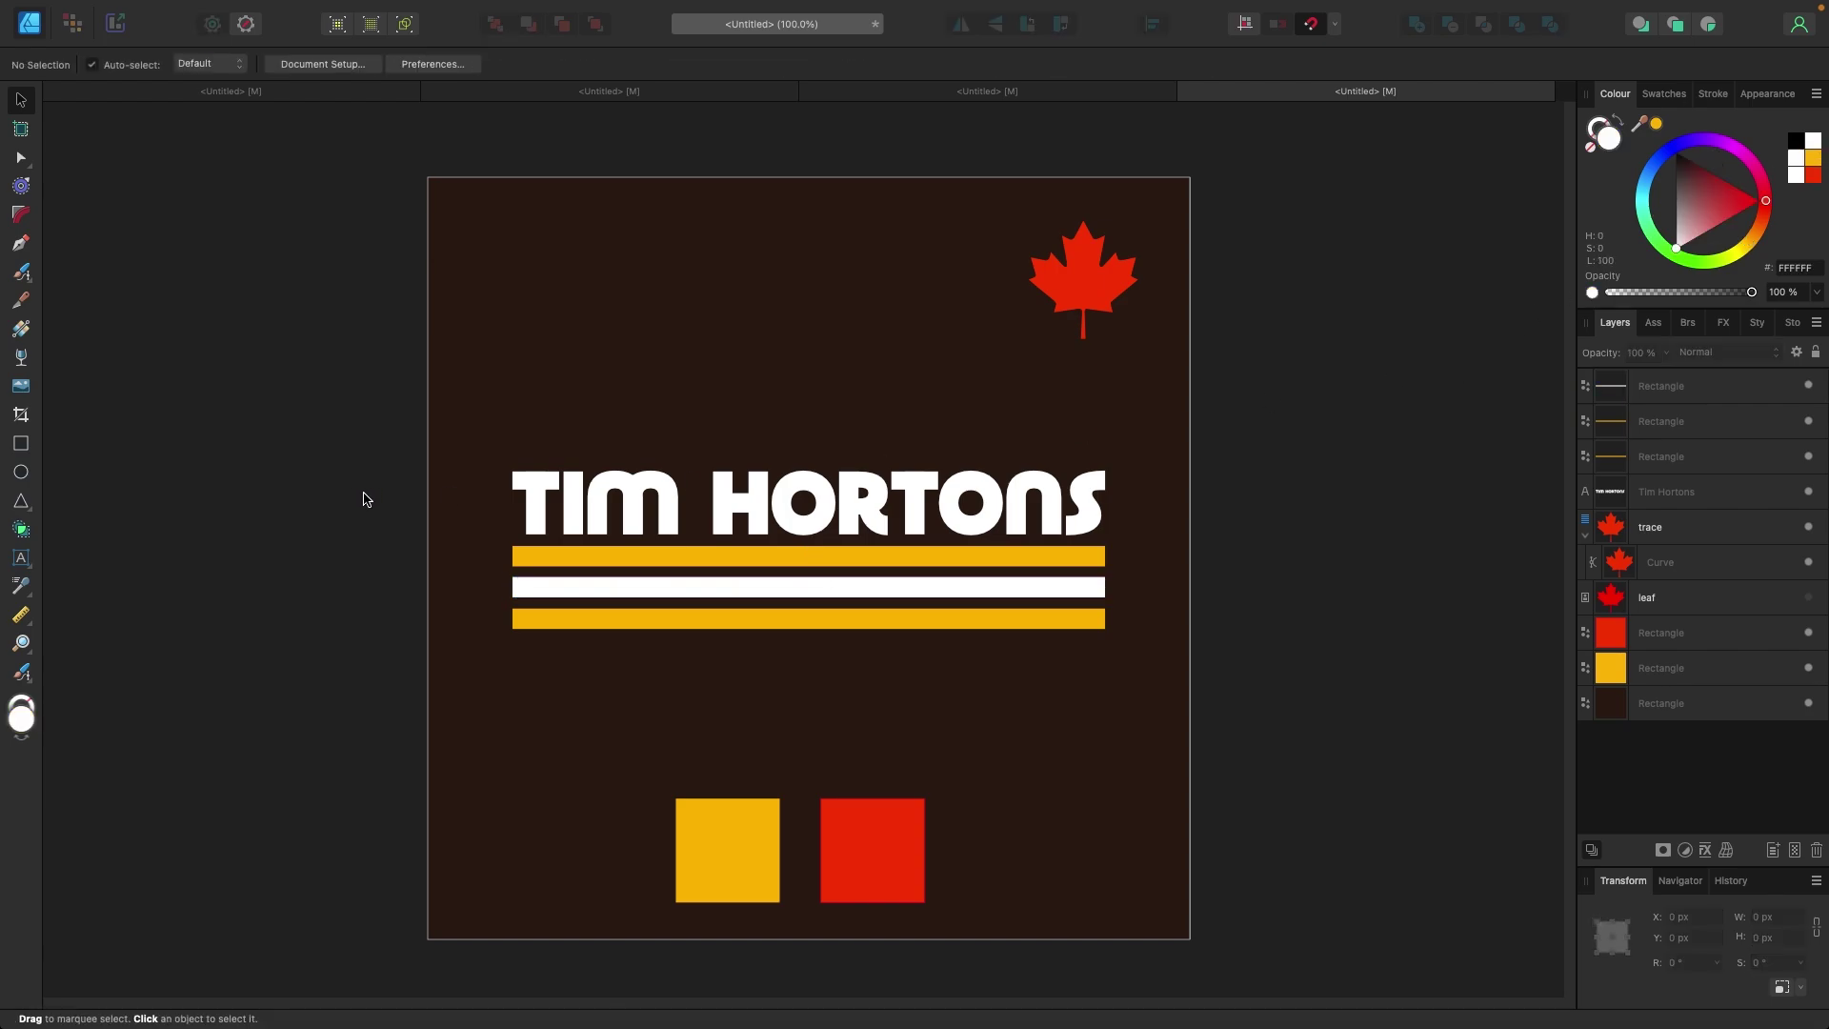
key(super+equal)
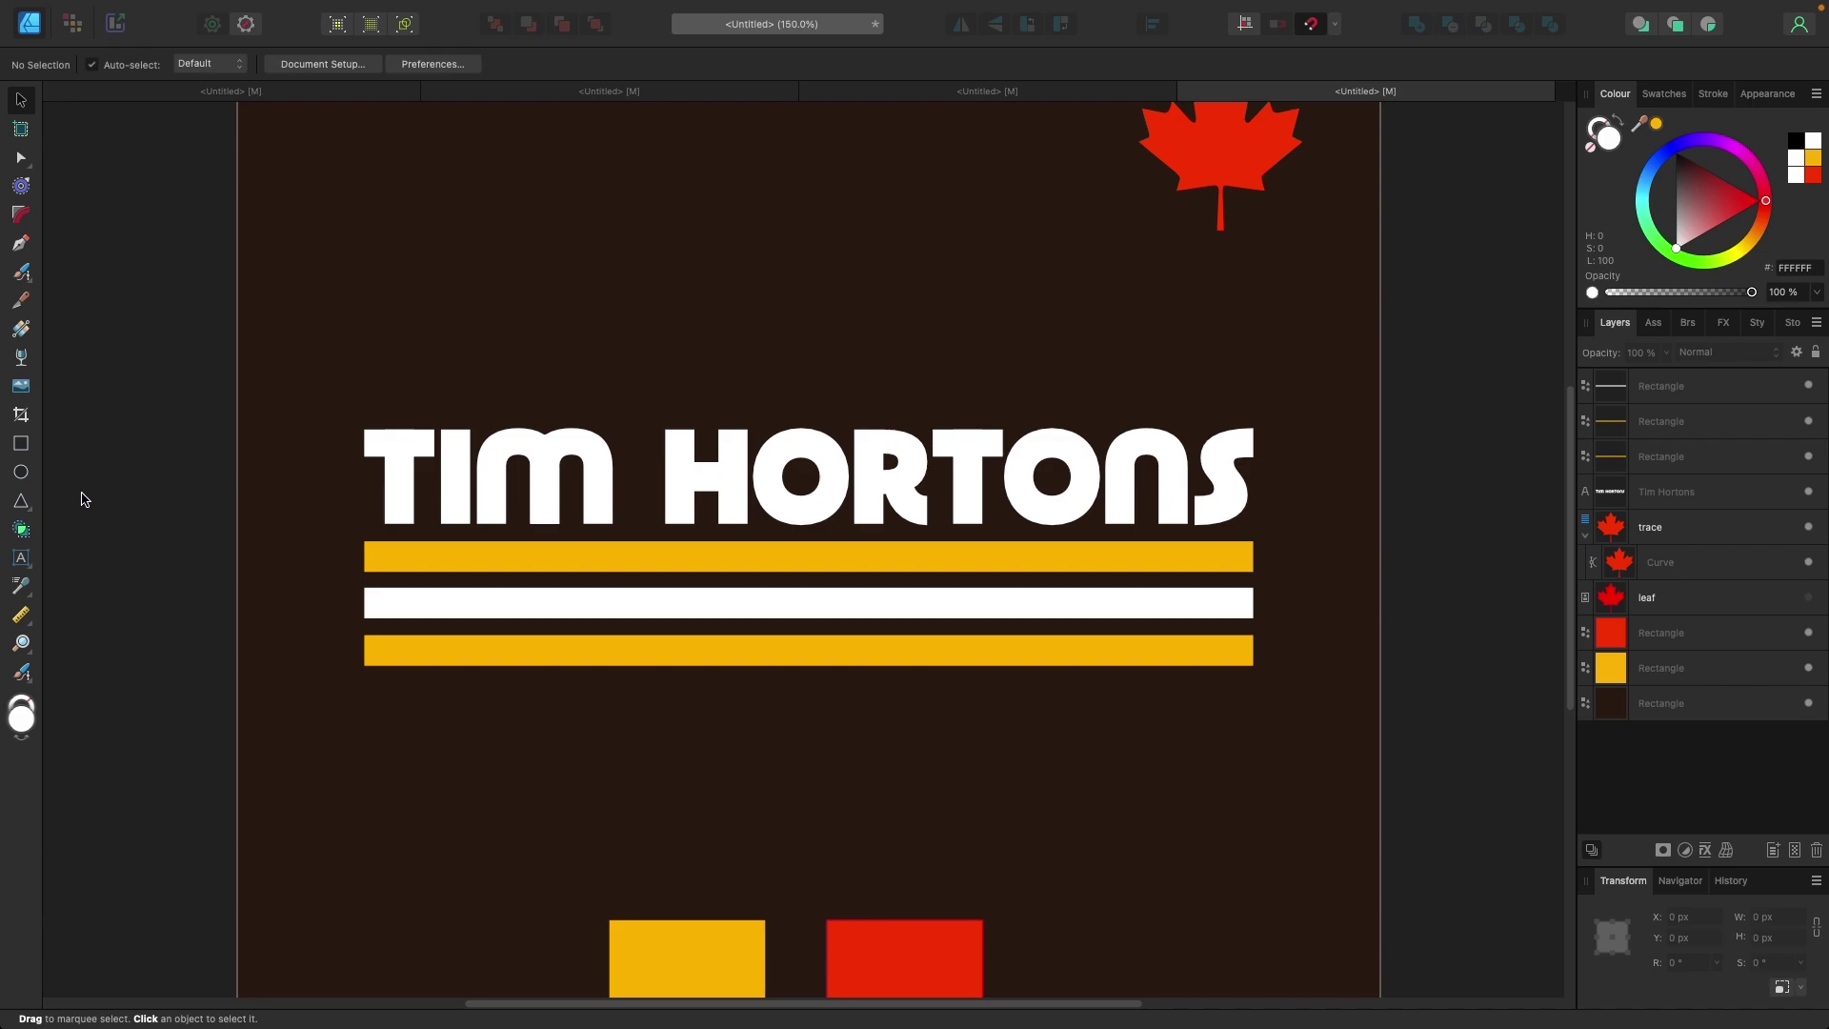
Step: Draw a red bar, move it onto the white stripe and widen it to 622.1 px
click(23, 444)
drag(307, 705, 1128, 717)
click(1810, 175)
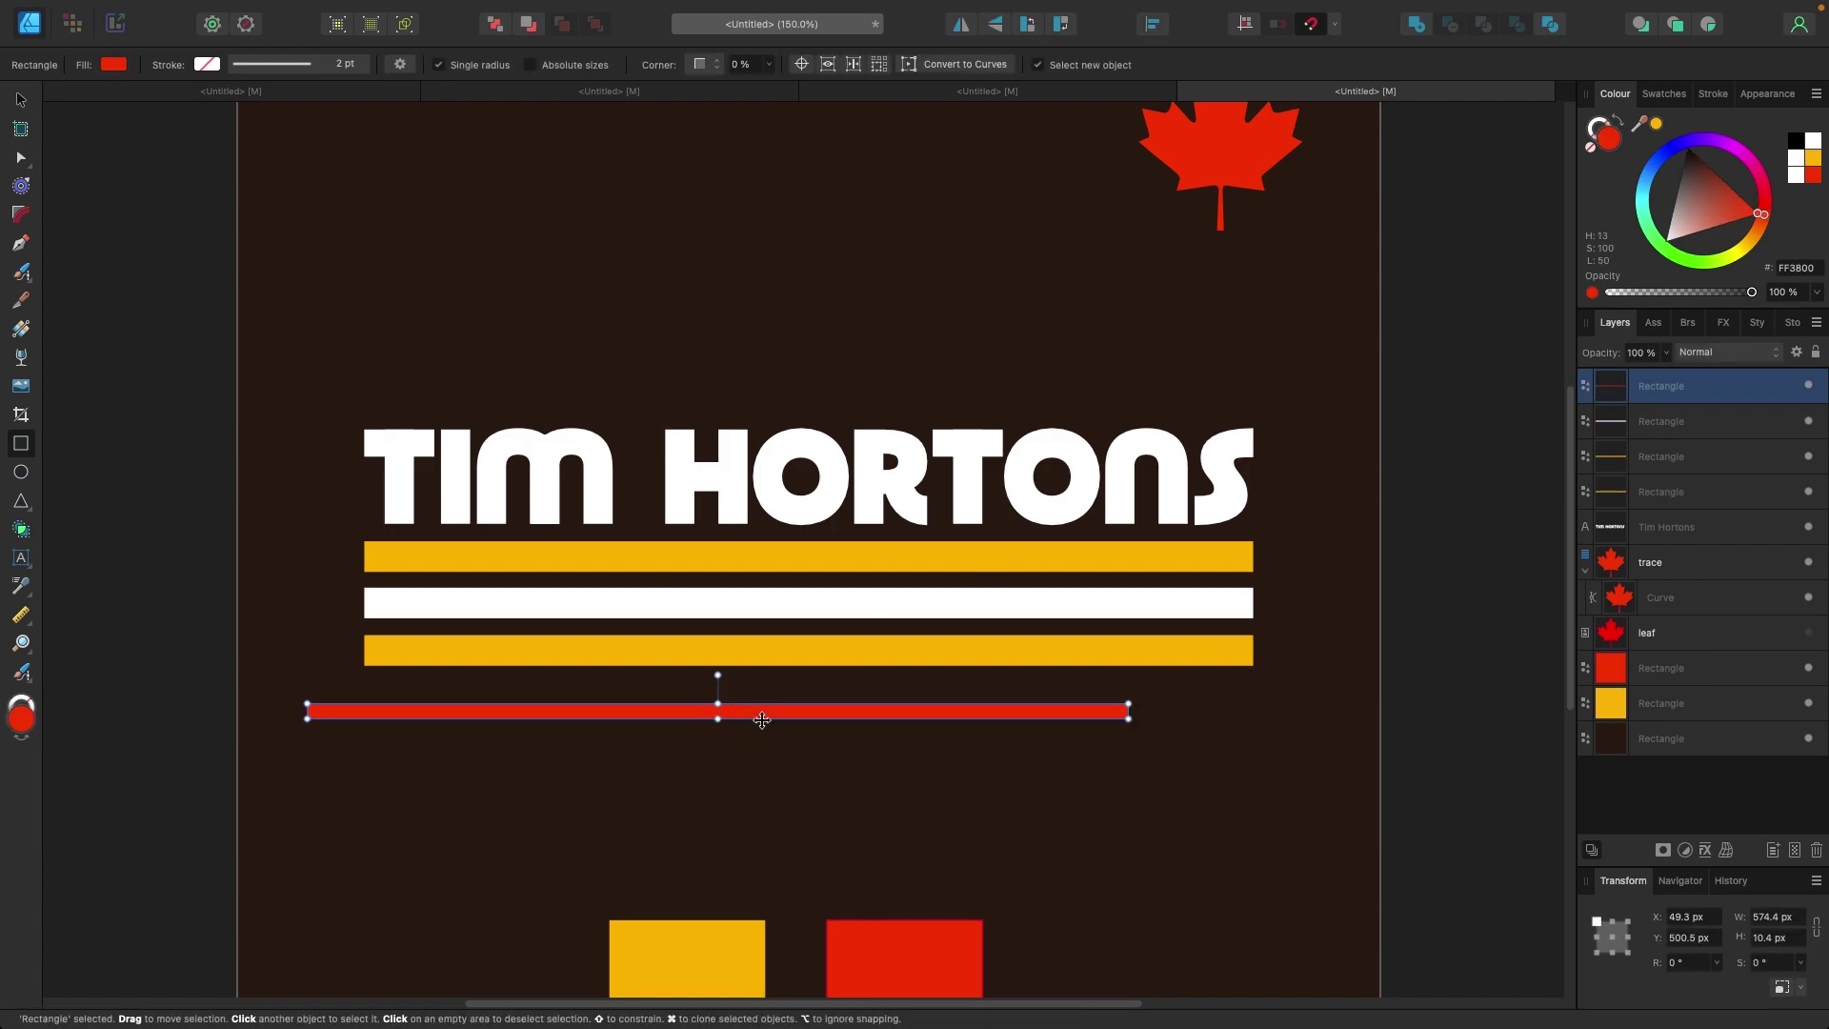
key(v)
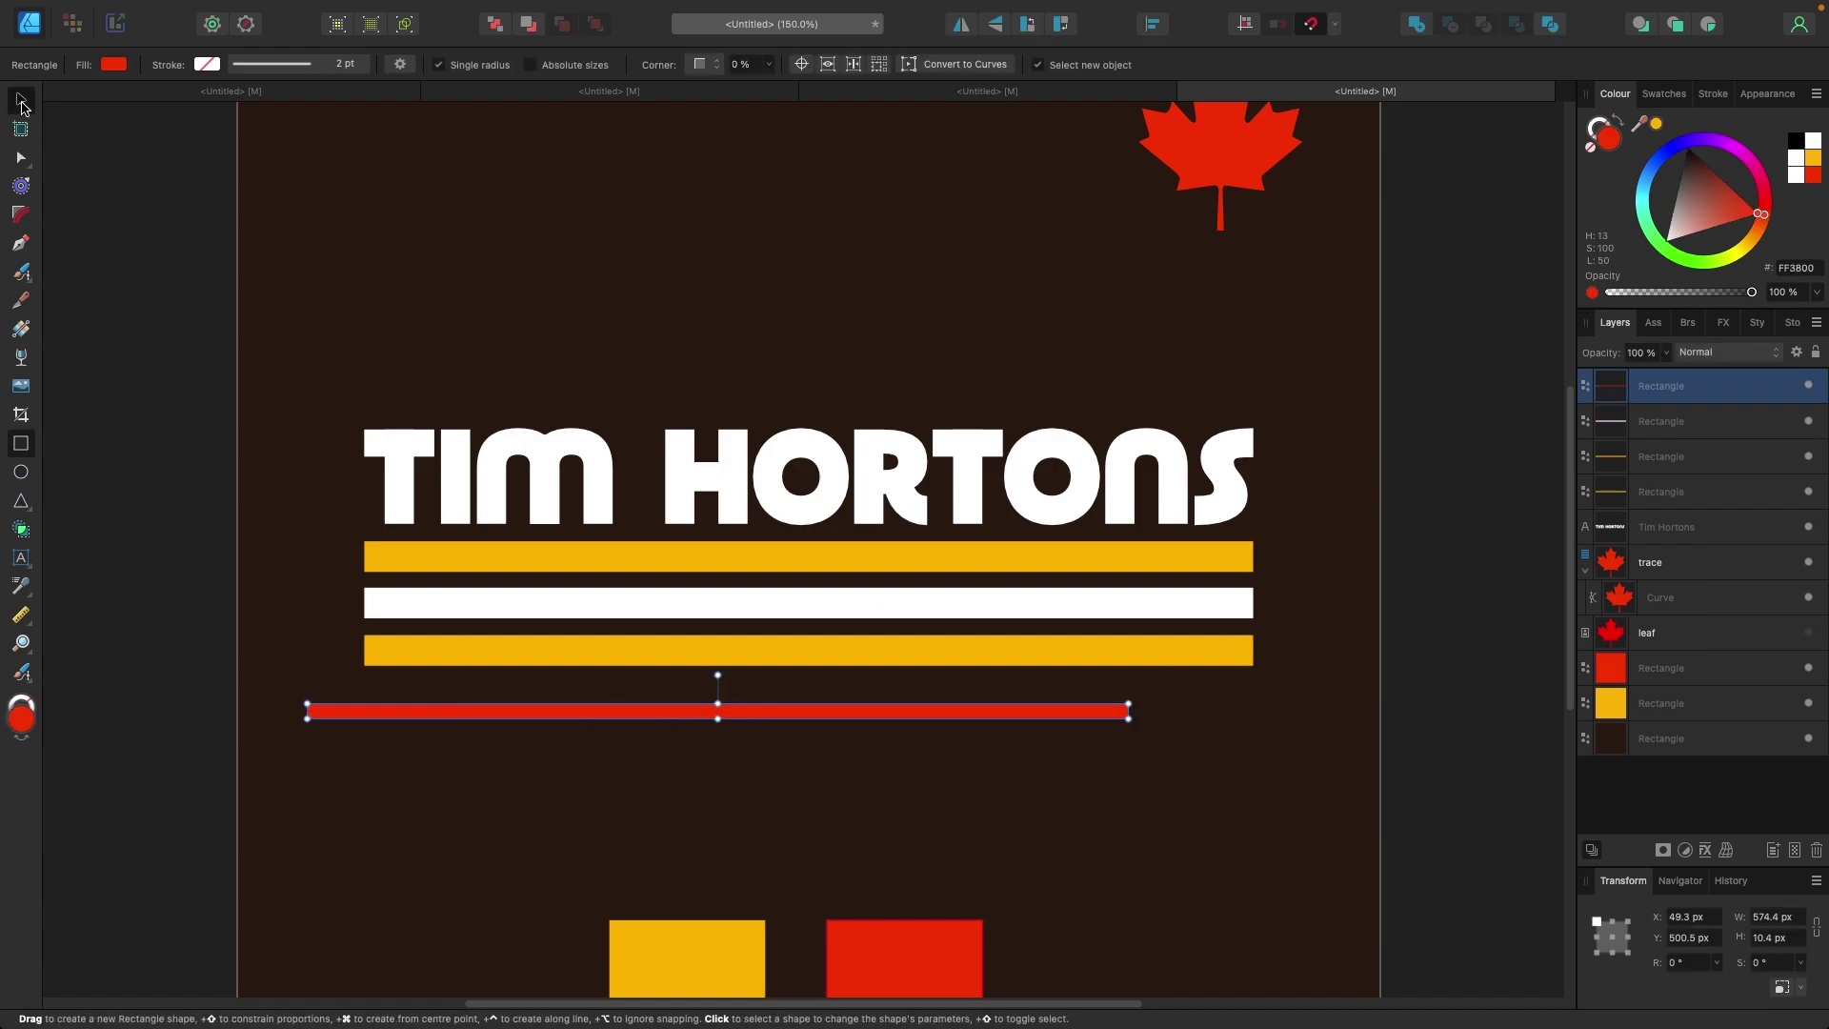
drag(613, 713, 779, 598)
drag(1186, 597, 1254, 598)
Step: Thin the red bar to 6.5 px and copy it to the white stripe's bottom edge
click(727, 662)
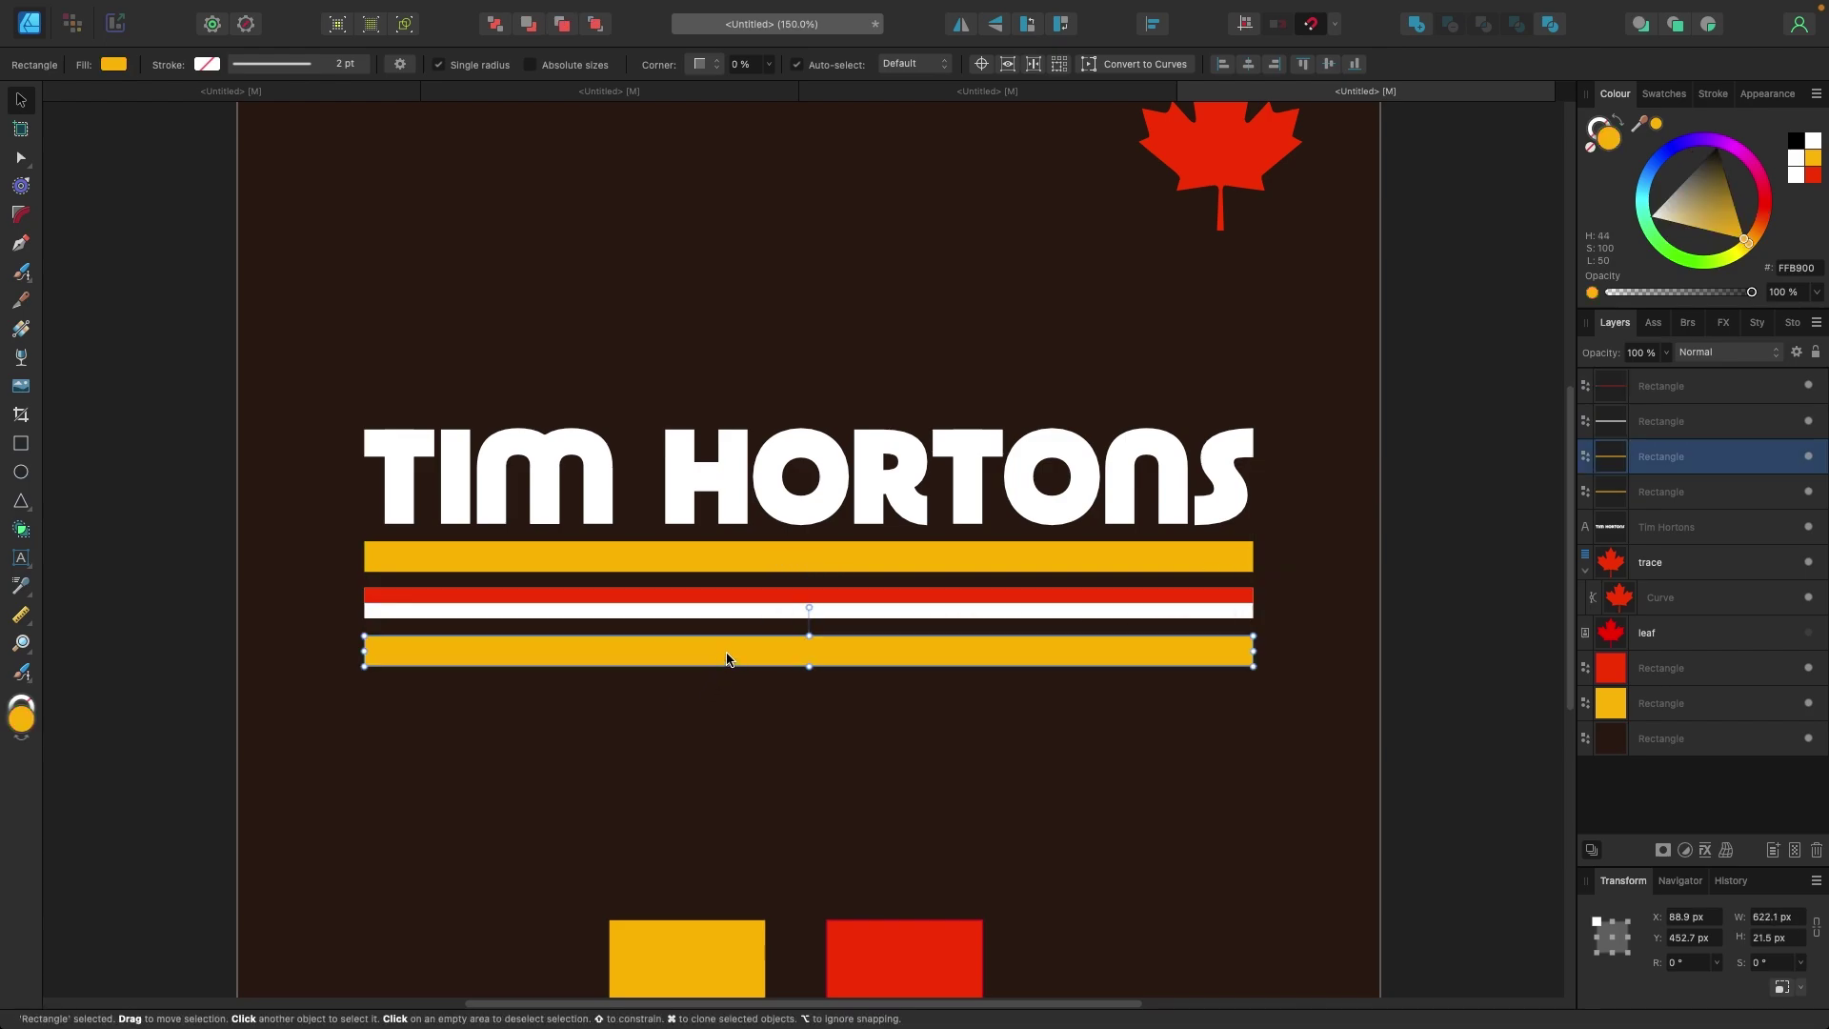
click(730, 616)
key(super+equal)
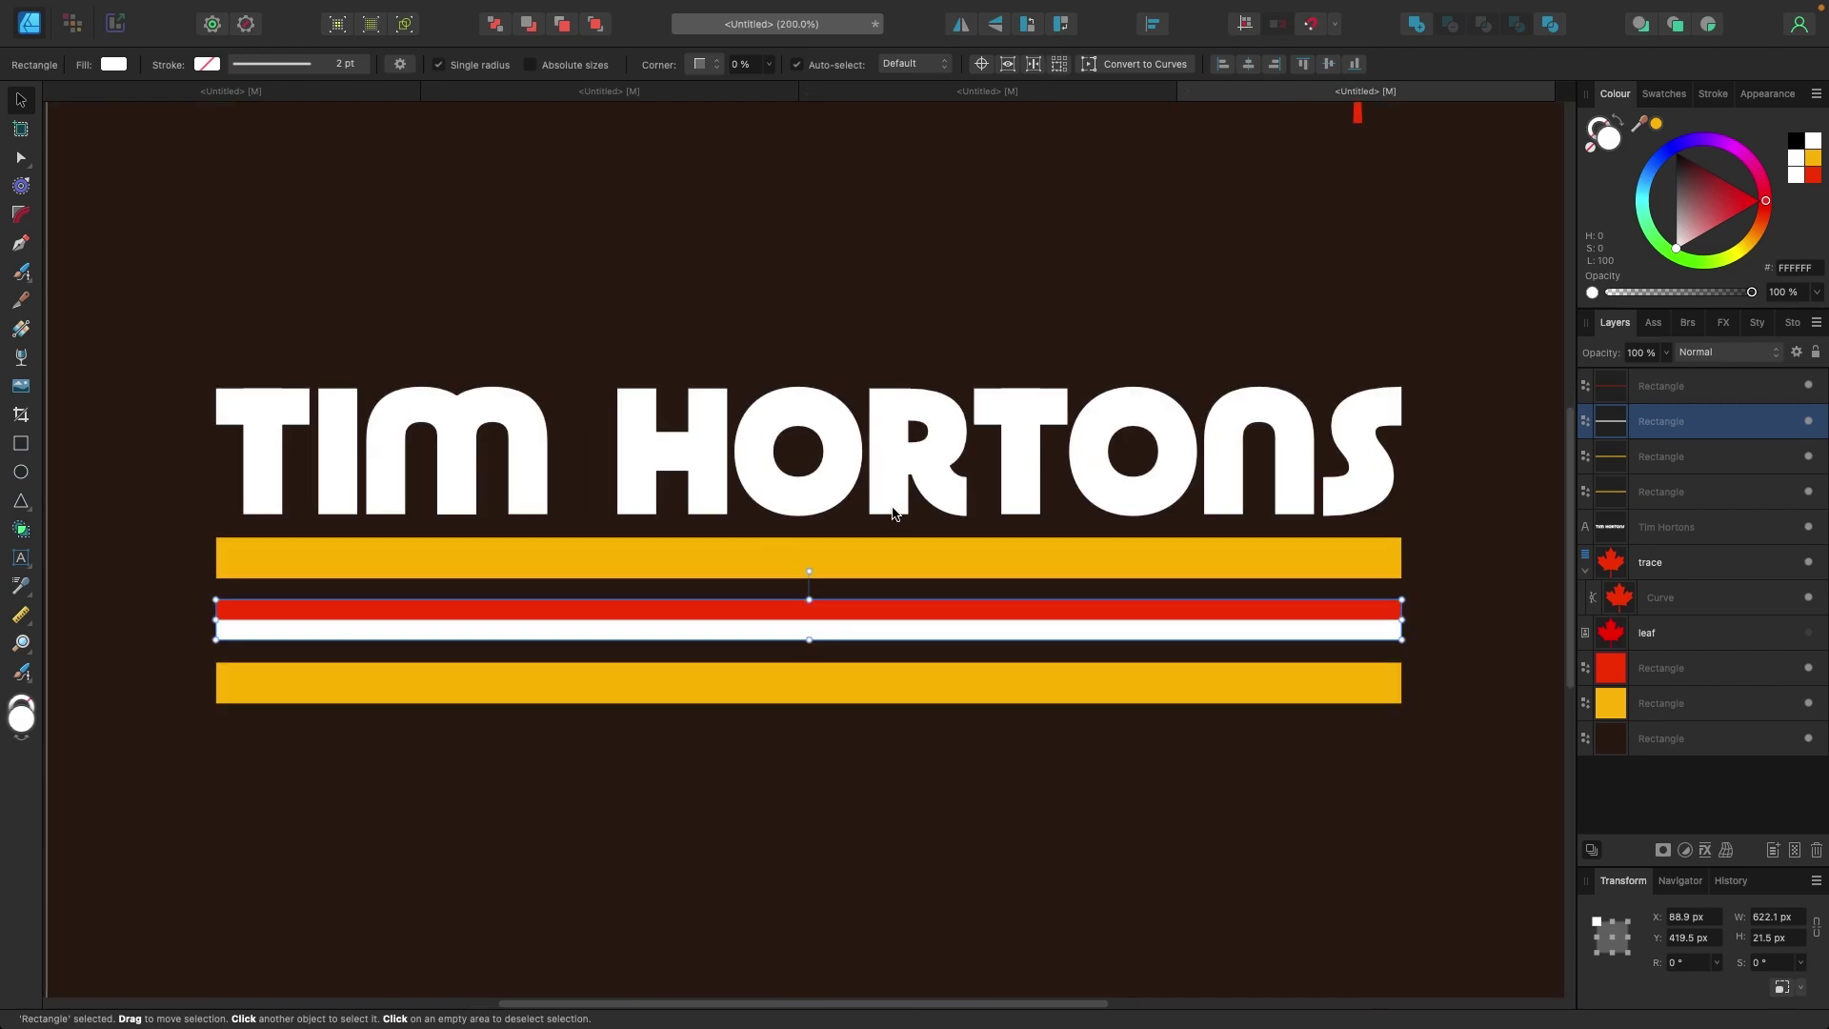
click(818, 615)
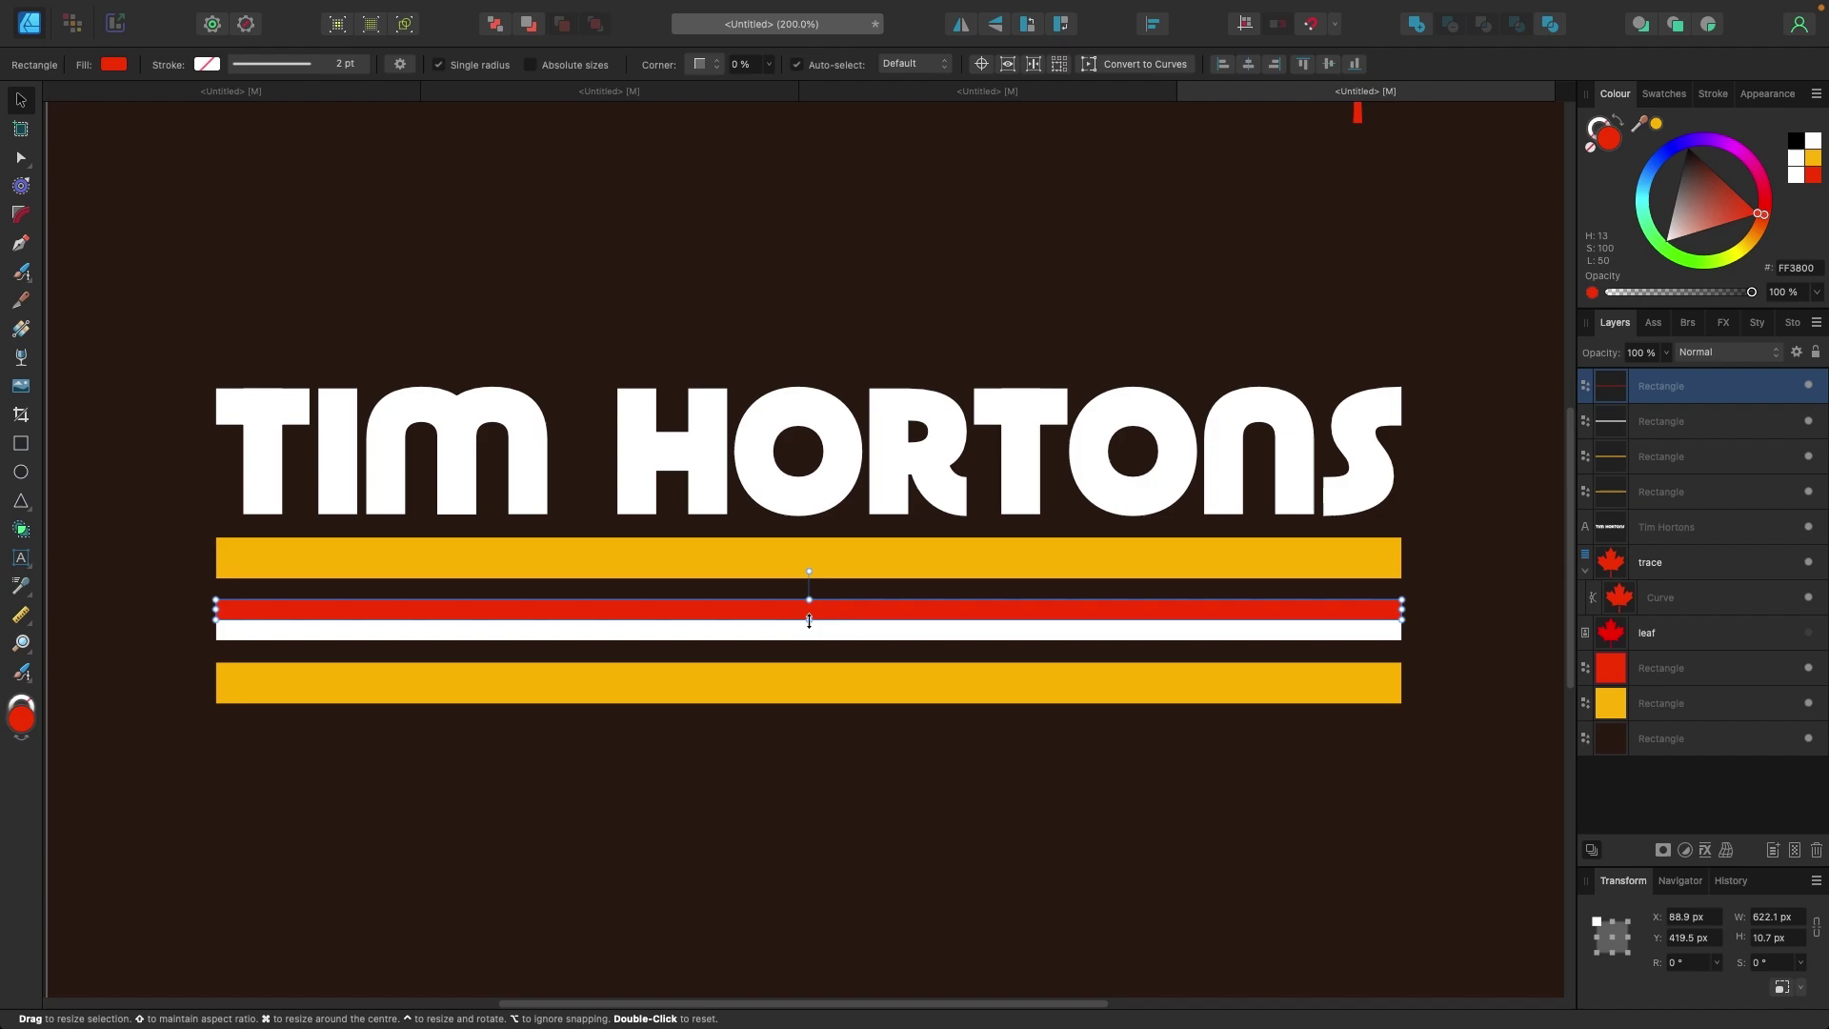
drag(808, 620, 811, 612)
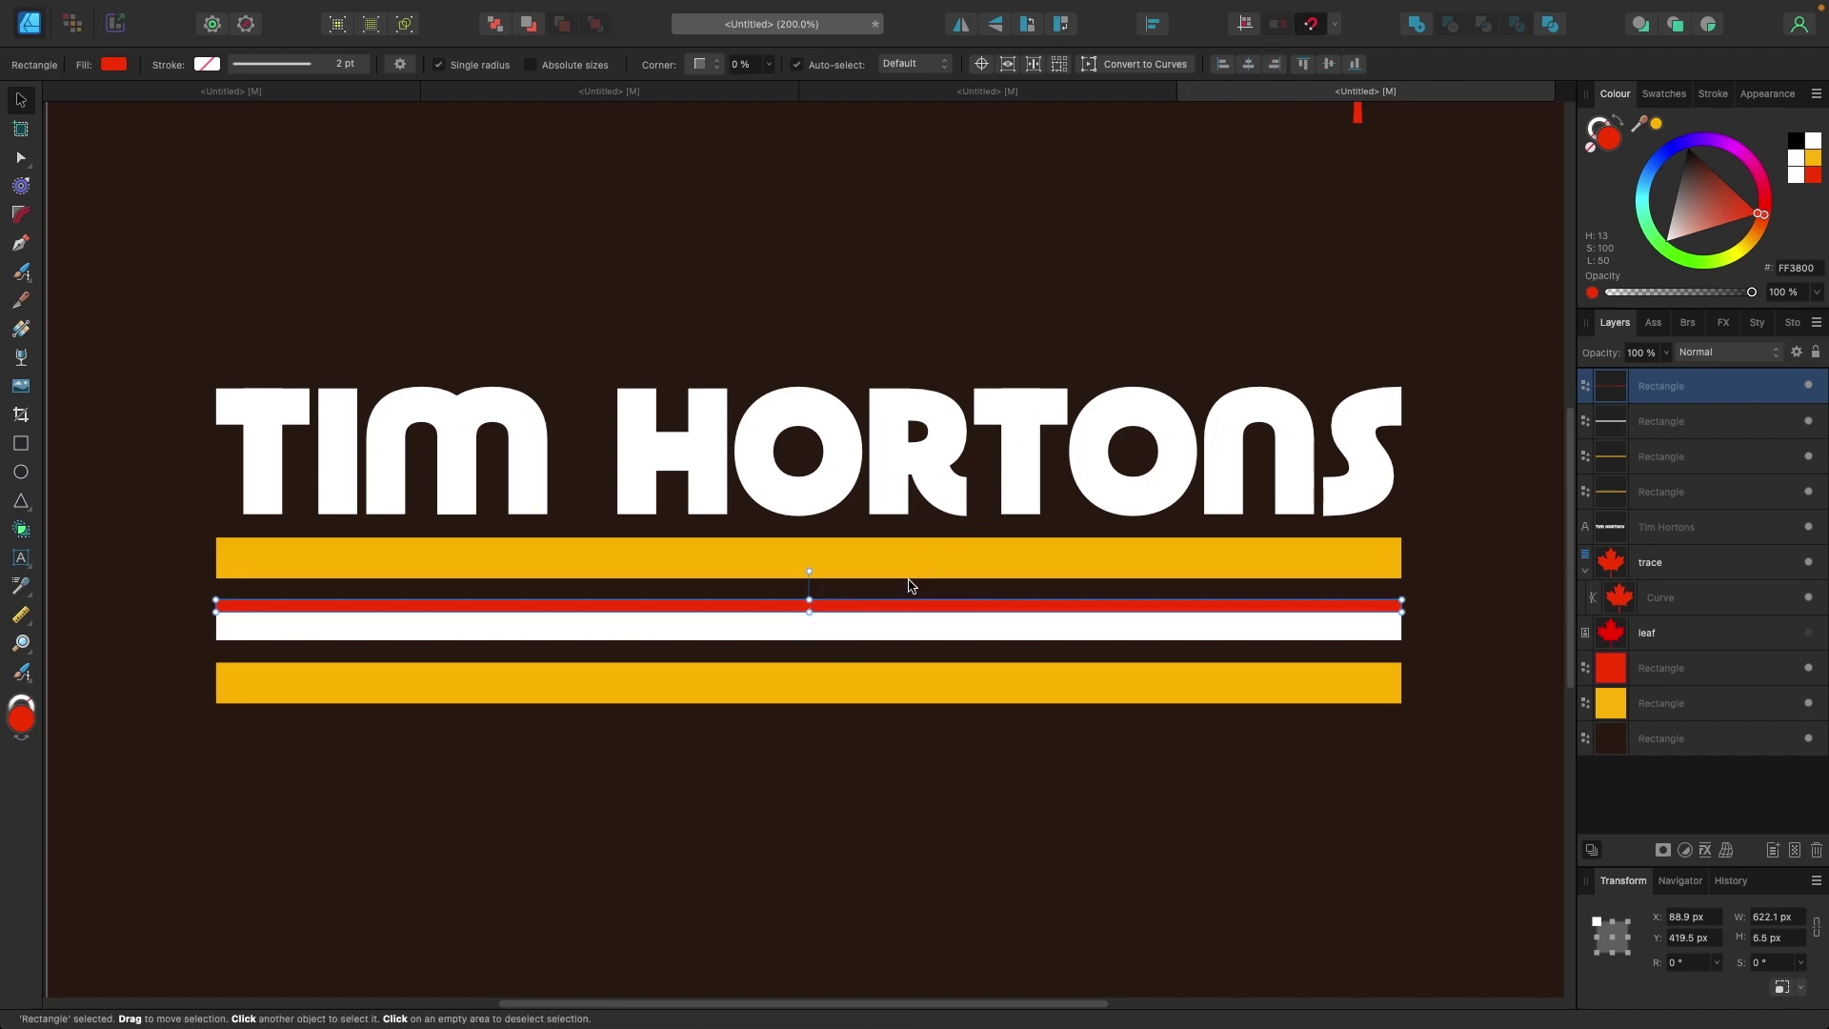
drag(861, 610, 863, 643)
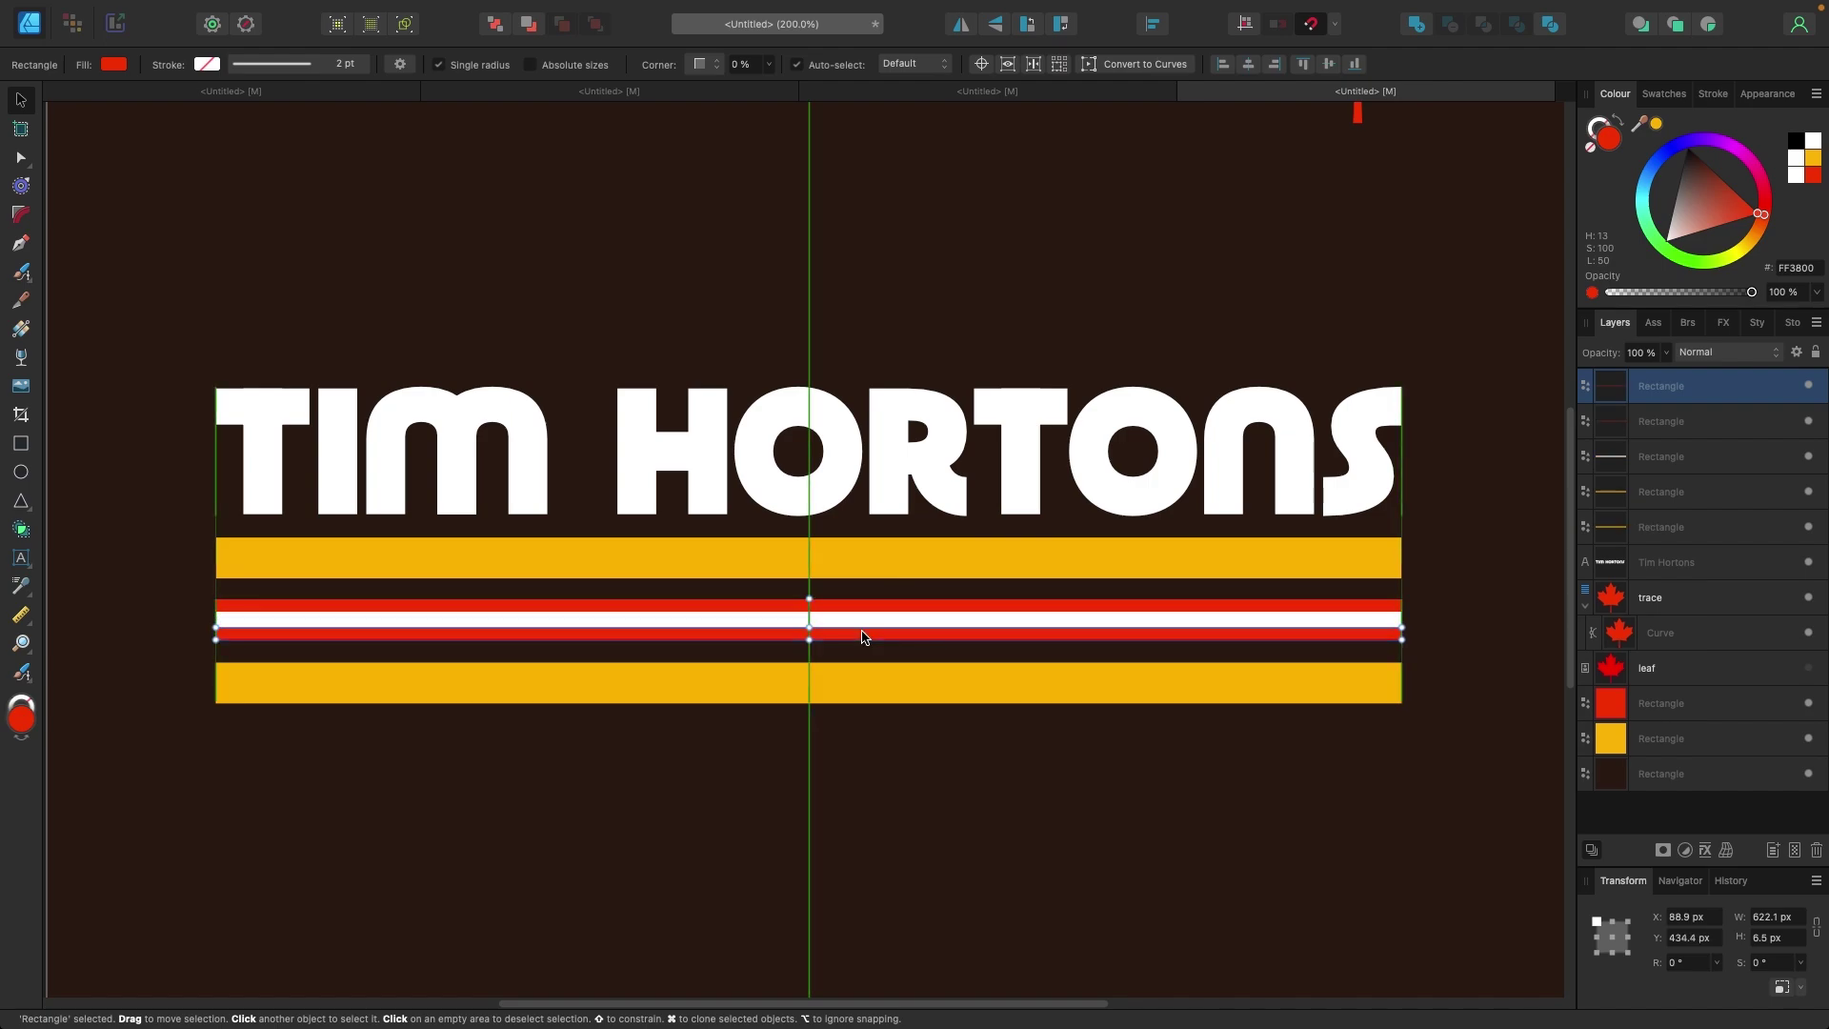
click(845, 740)
scroll(661, 601, up, 2)
key(super+1)
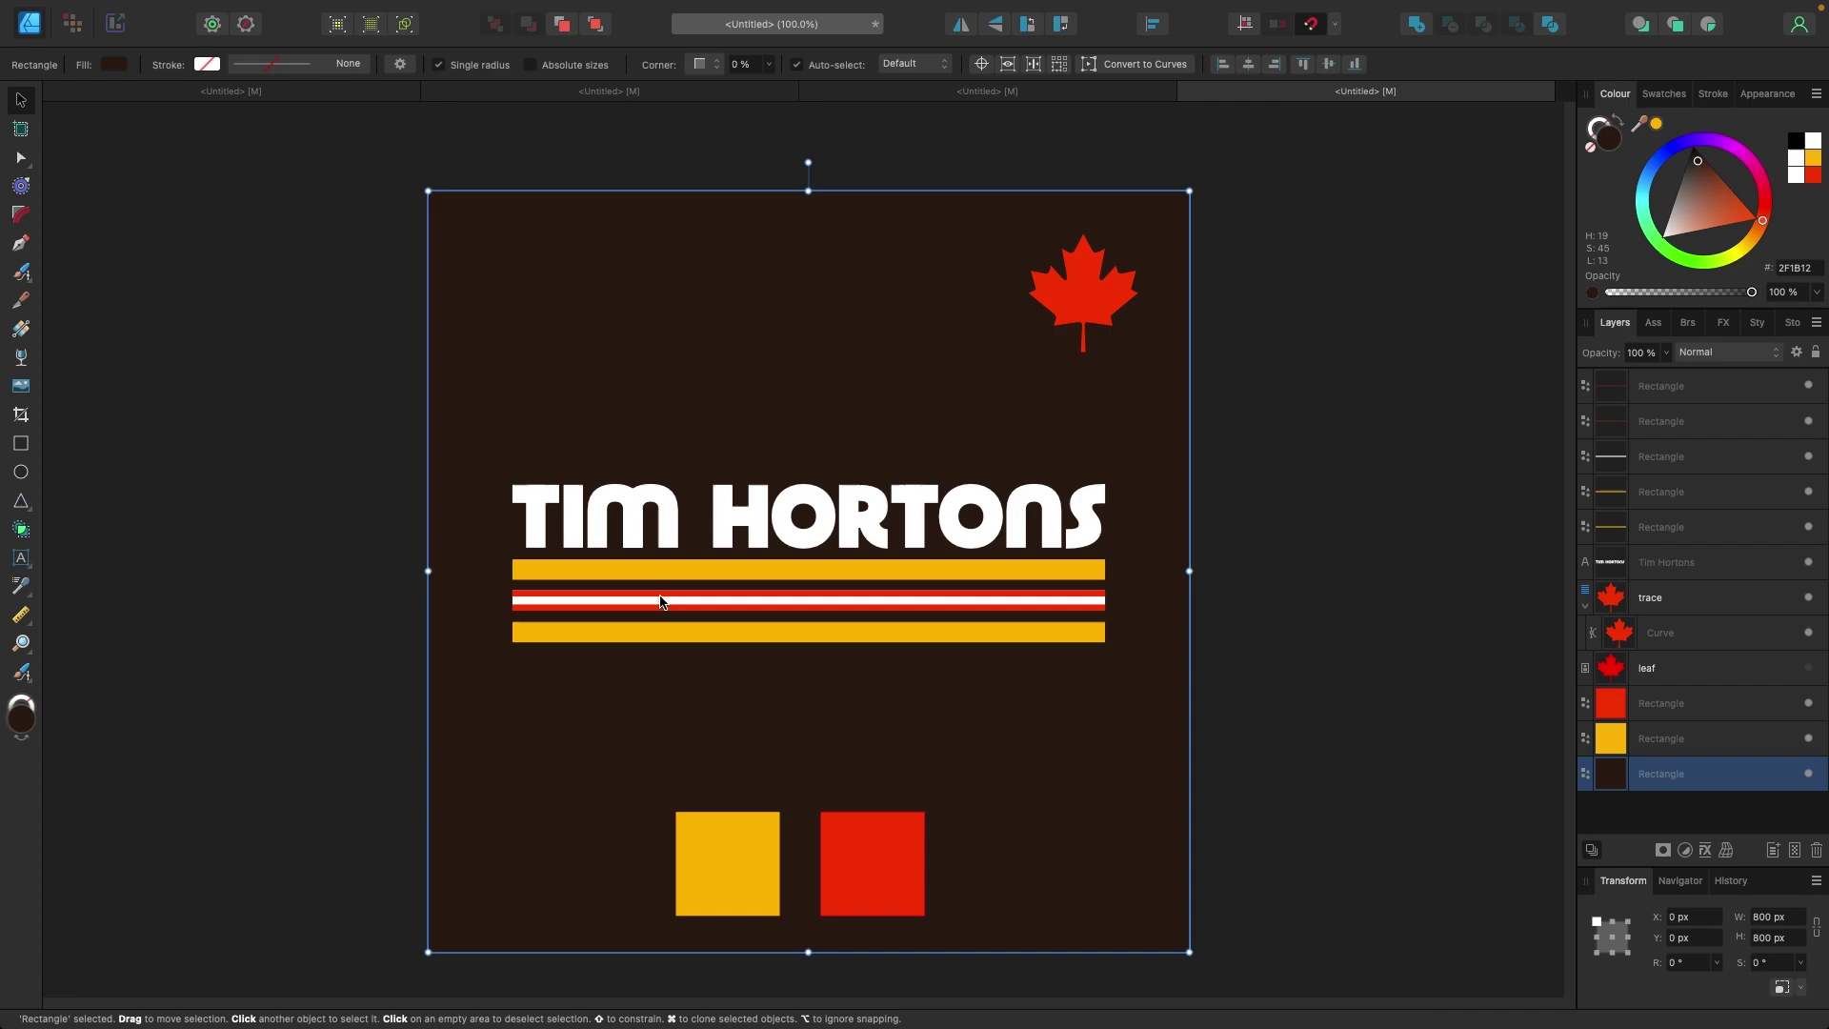
Step: Hide the yellow and red colour swatch squares in the Layers panel
click(749, 840)
shift+click(872, 876)
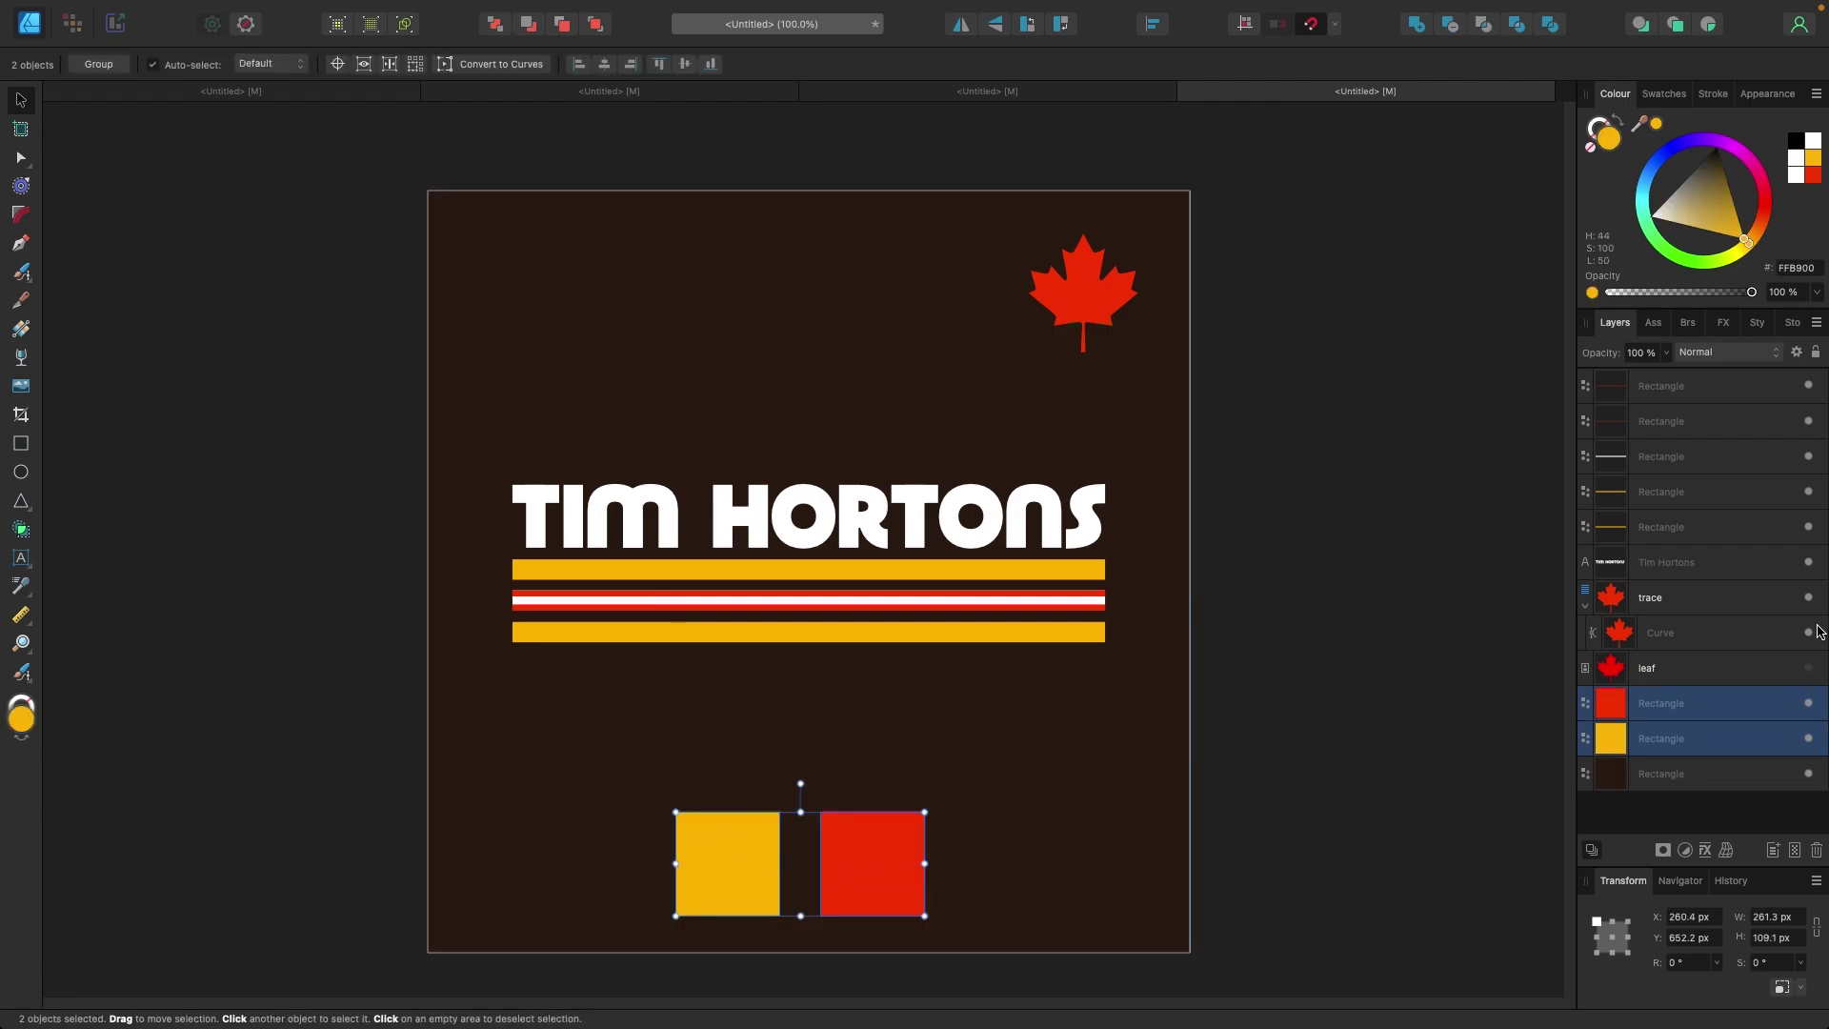
click(1808, 703)
click(1274, 687)
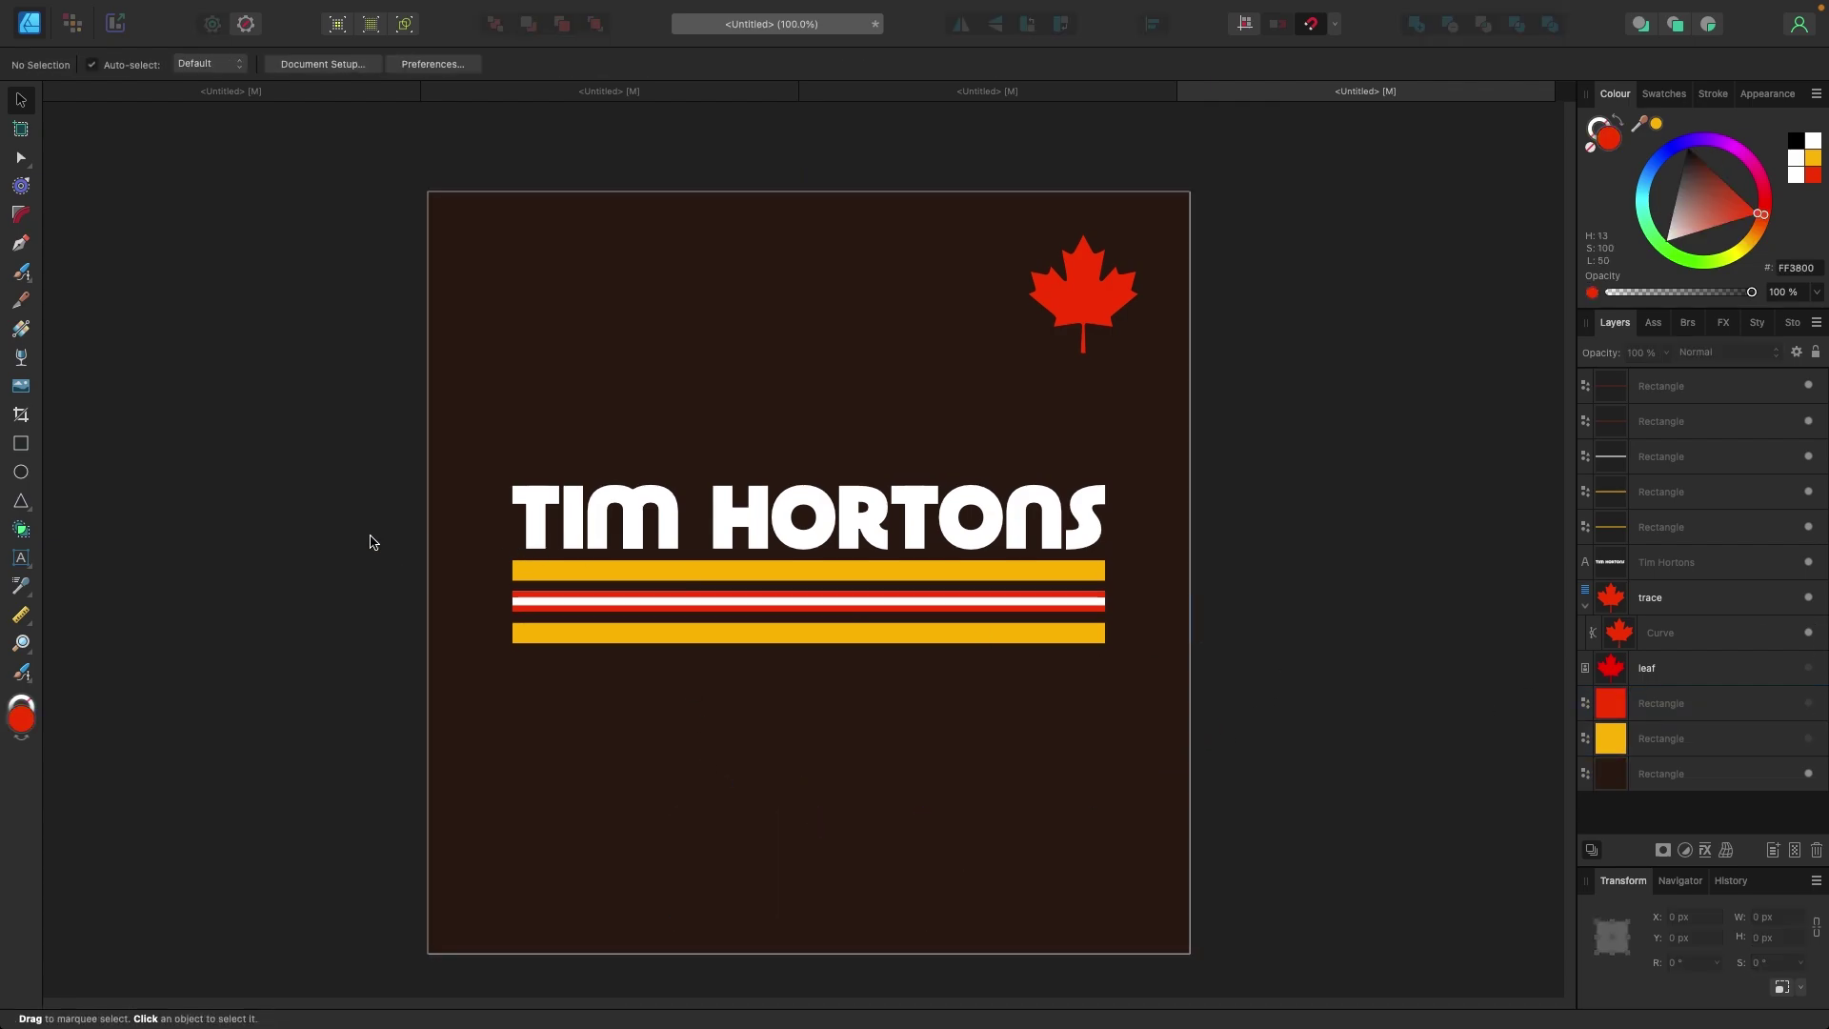
Step: Add artistic text reading 'always fresh' below the stripes
click(23, 561)
drag(457, 687, 481, 749)
text(always fresh)
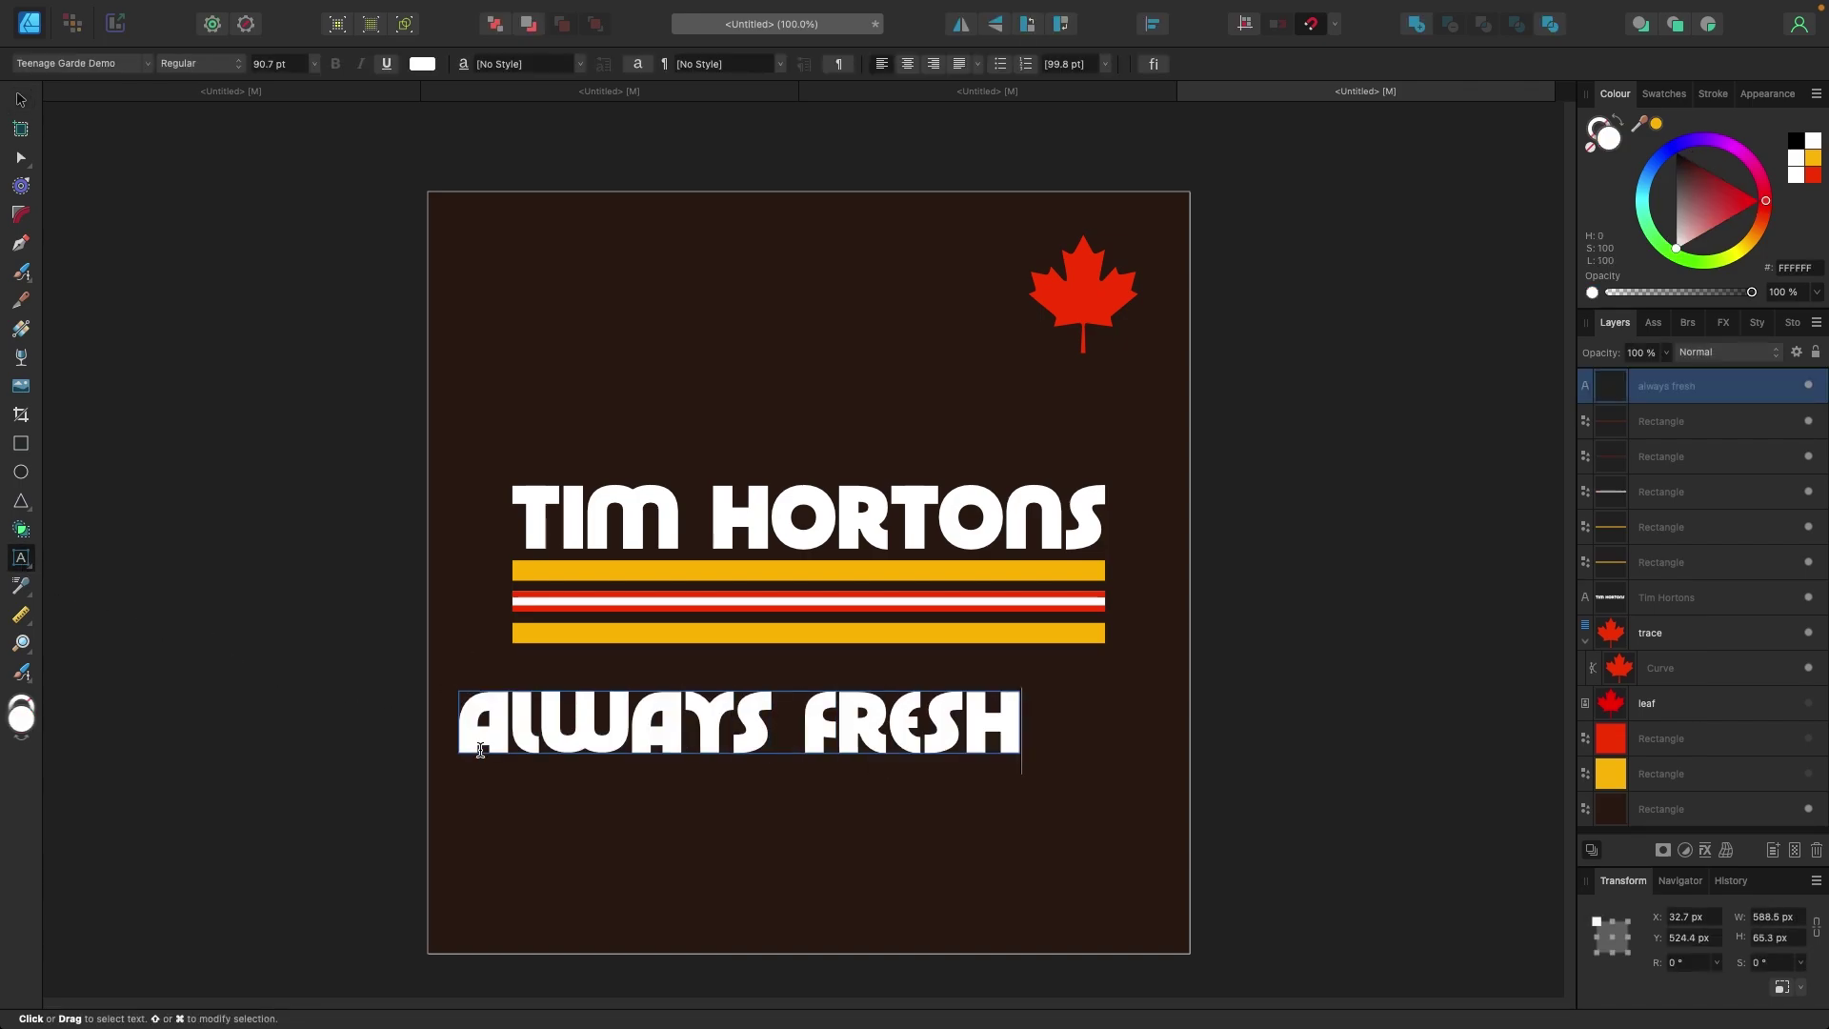
key(Escape)
Step: Move the ALWAYS FRESH tagline under the stripes, sizing it to the title's 622.1 px width
click(21, 99)
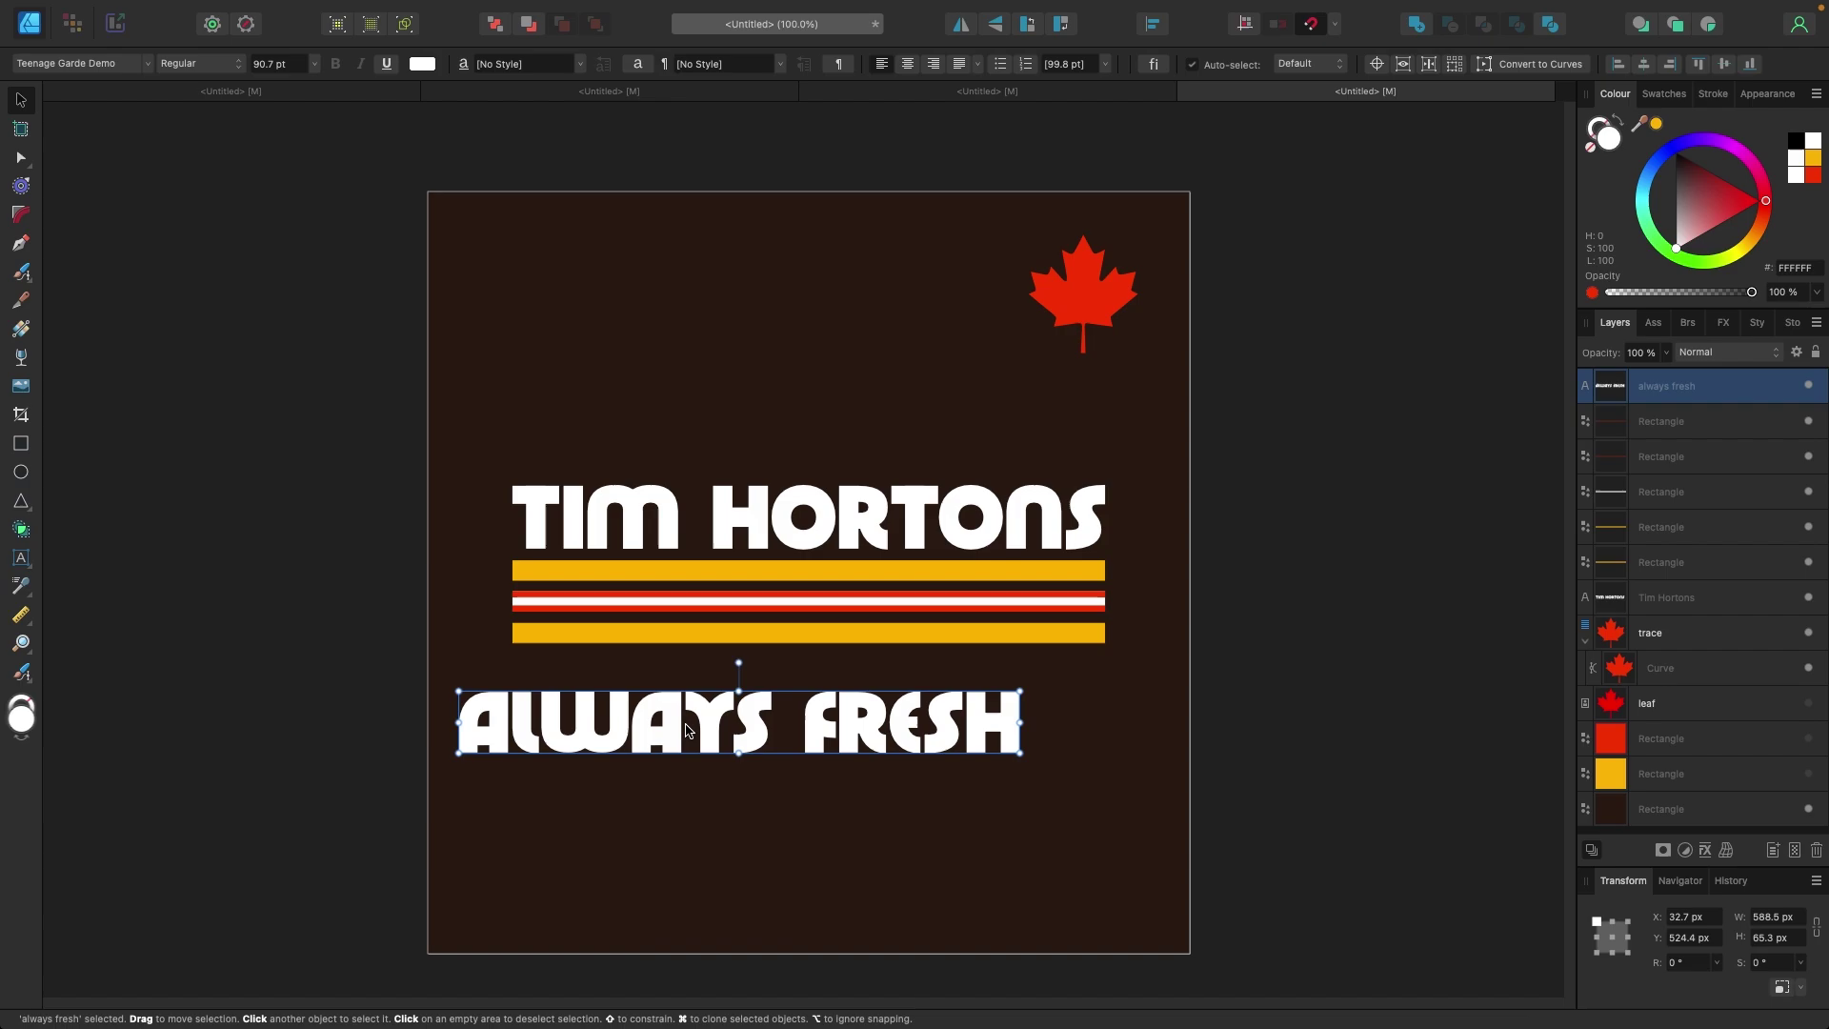
drag(956, 716, 1105, 657)
click(283, 462)
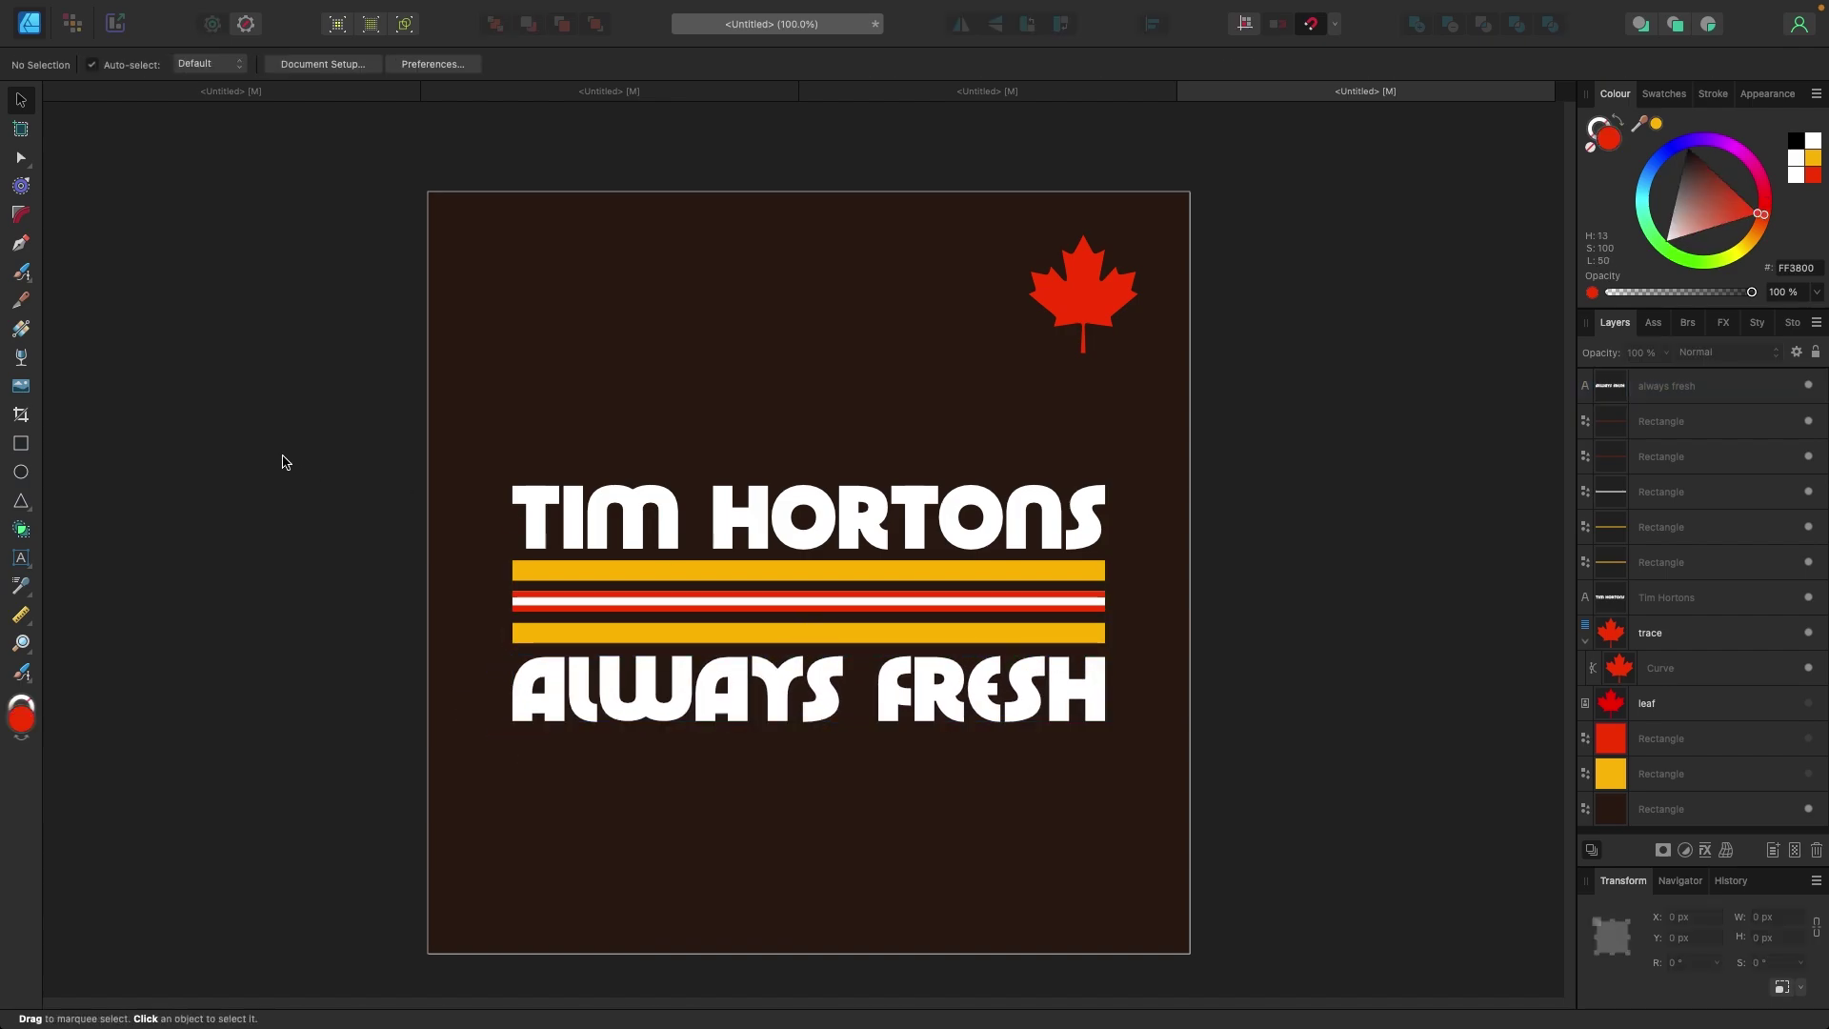
click(634, 533)
key(Escape)
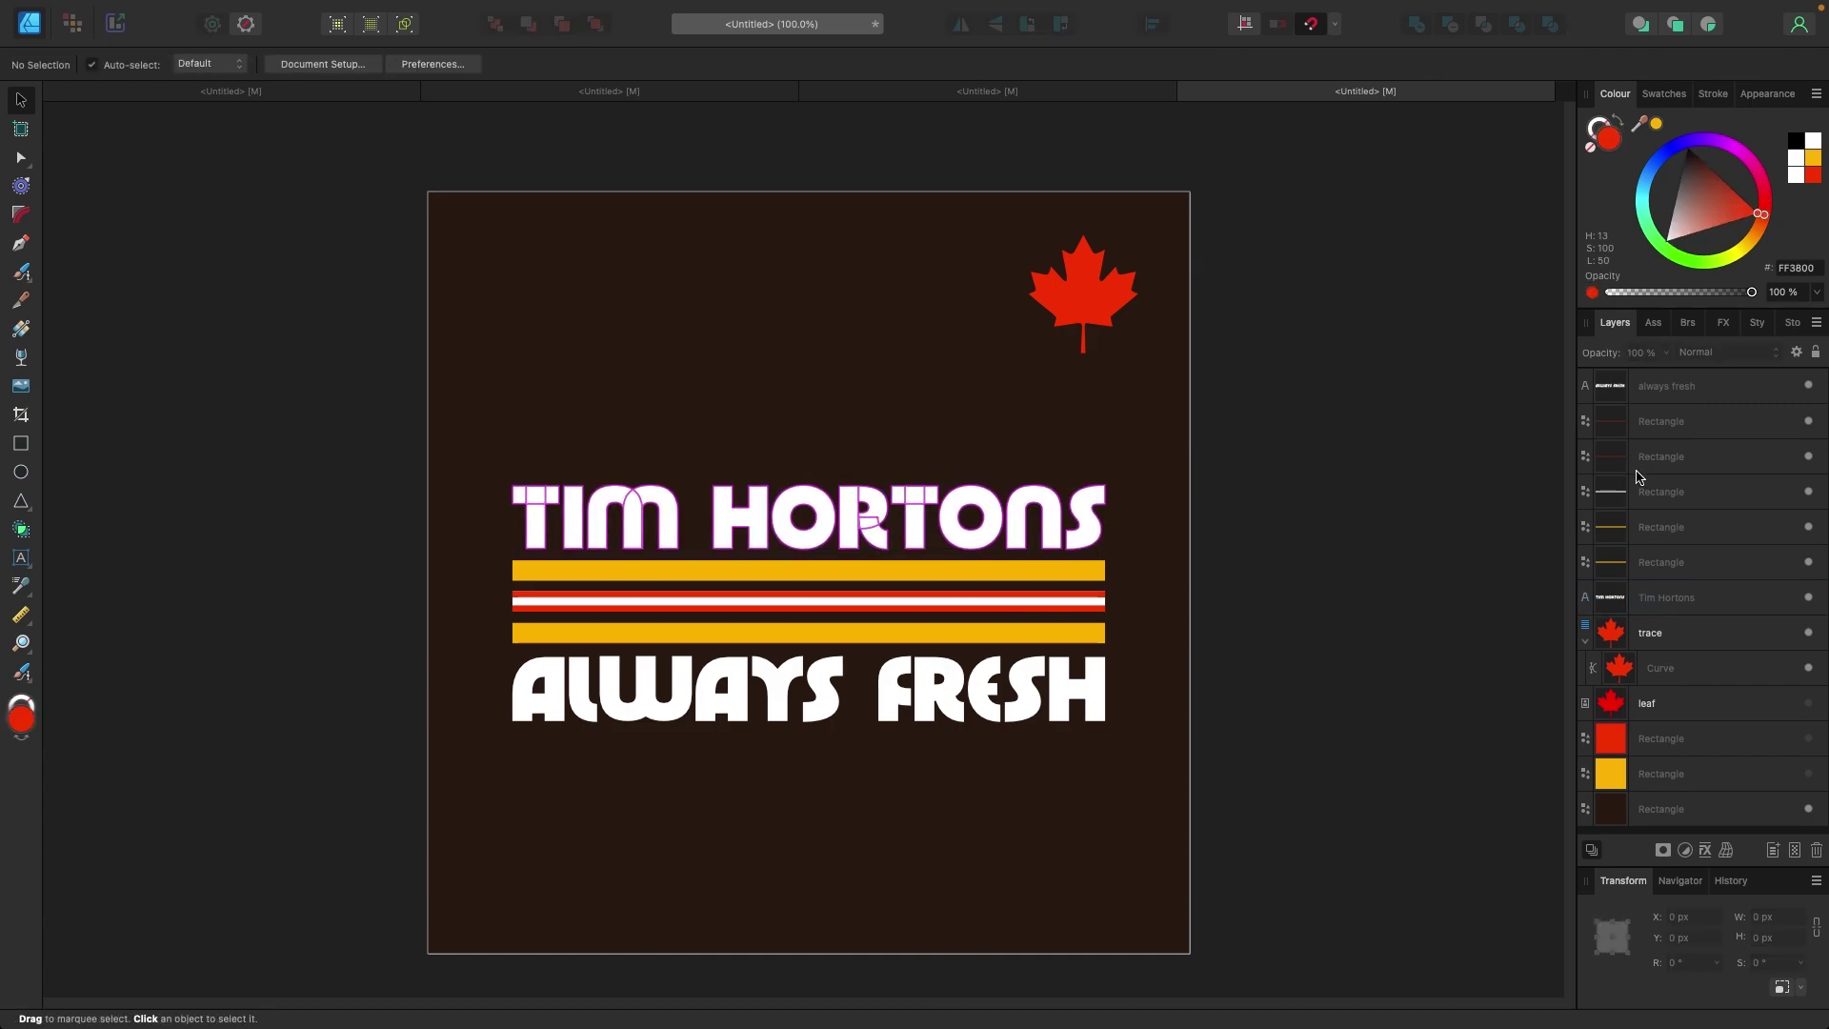
click(1685, 391)
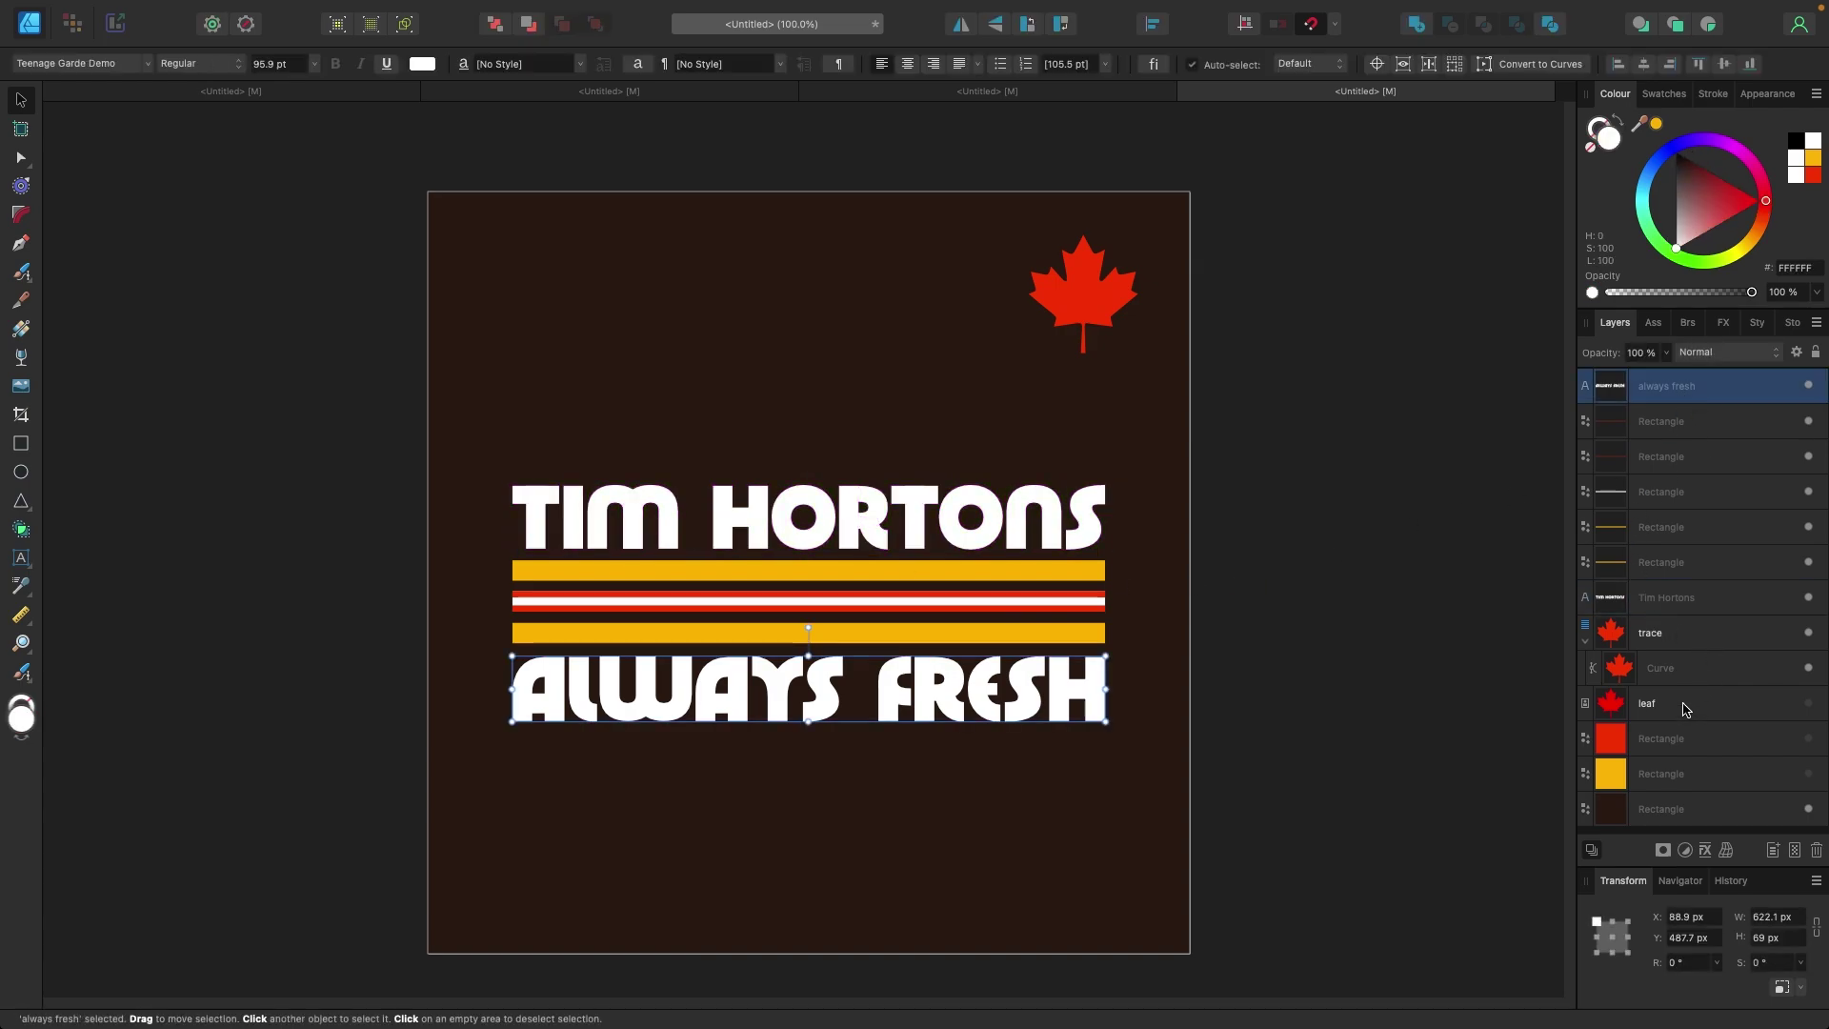
click(813, 560)
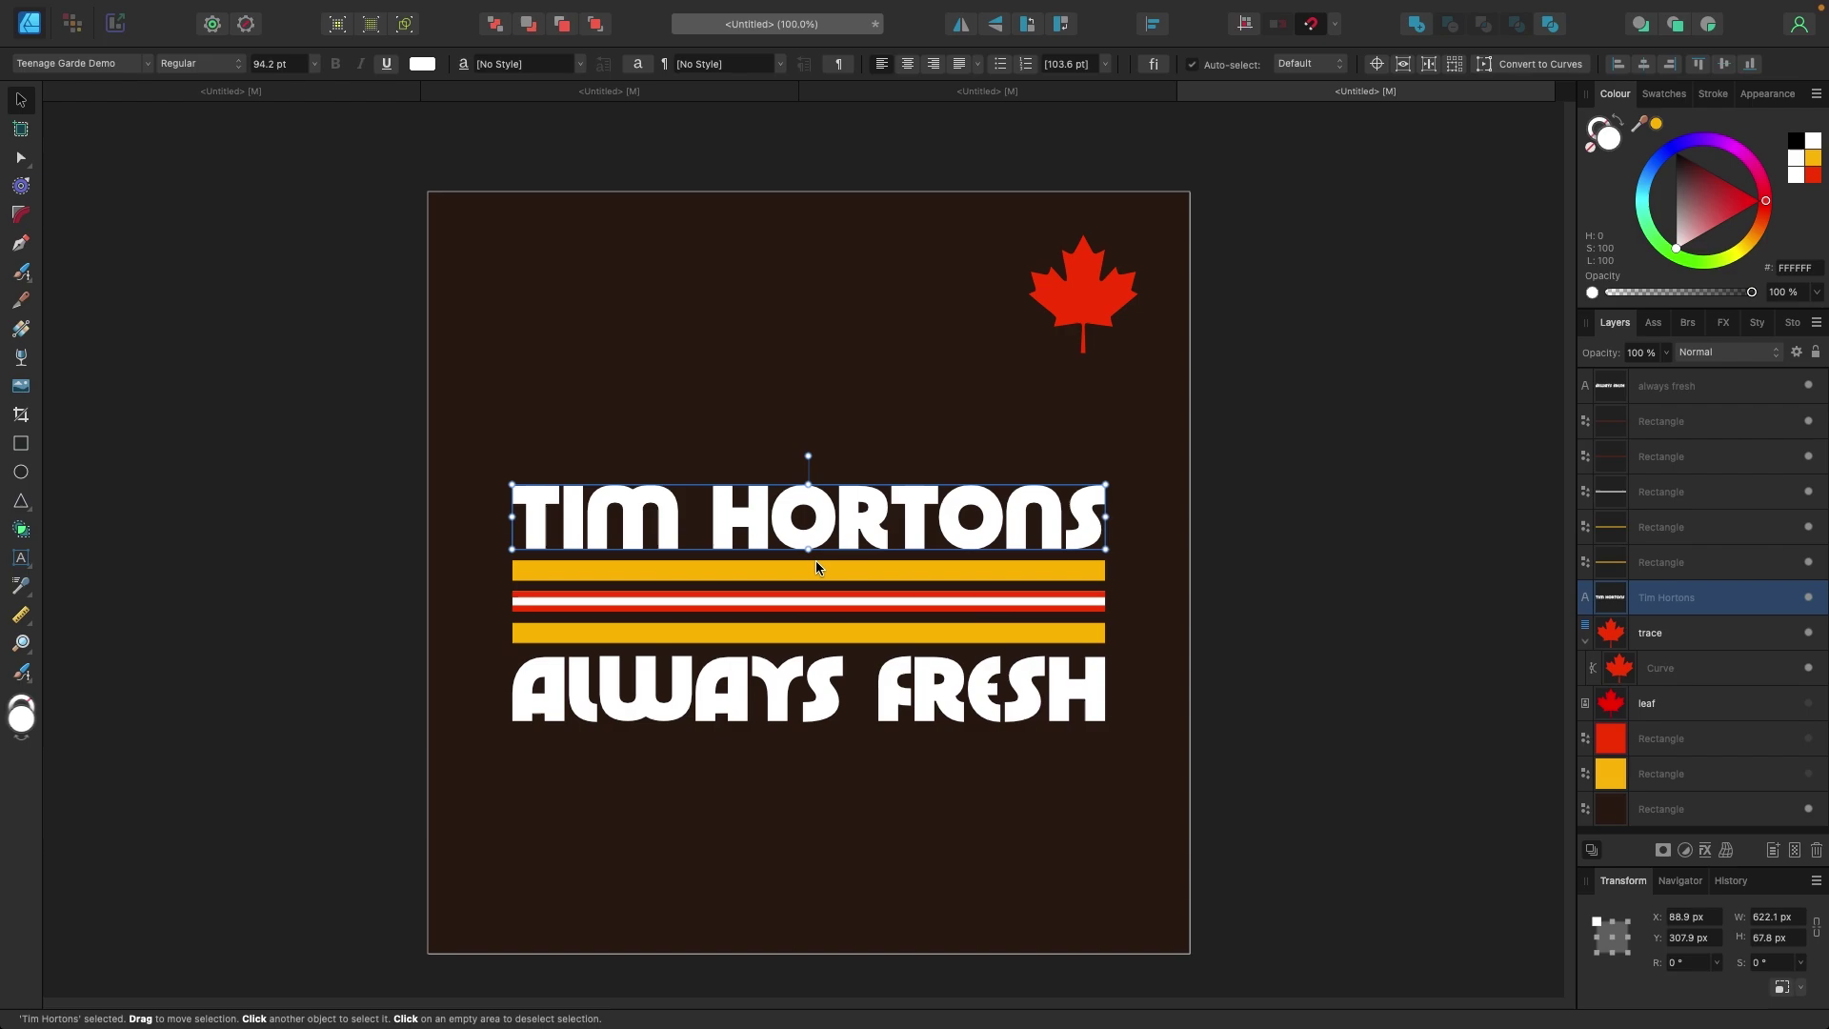
shift+click(814, 571)
Step: Move the maple leaf to sit just above the TIM HORTONS title
click(877, 416)
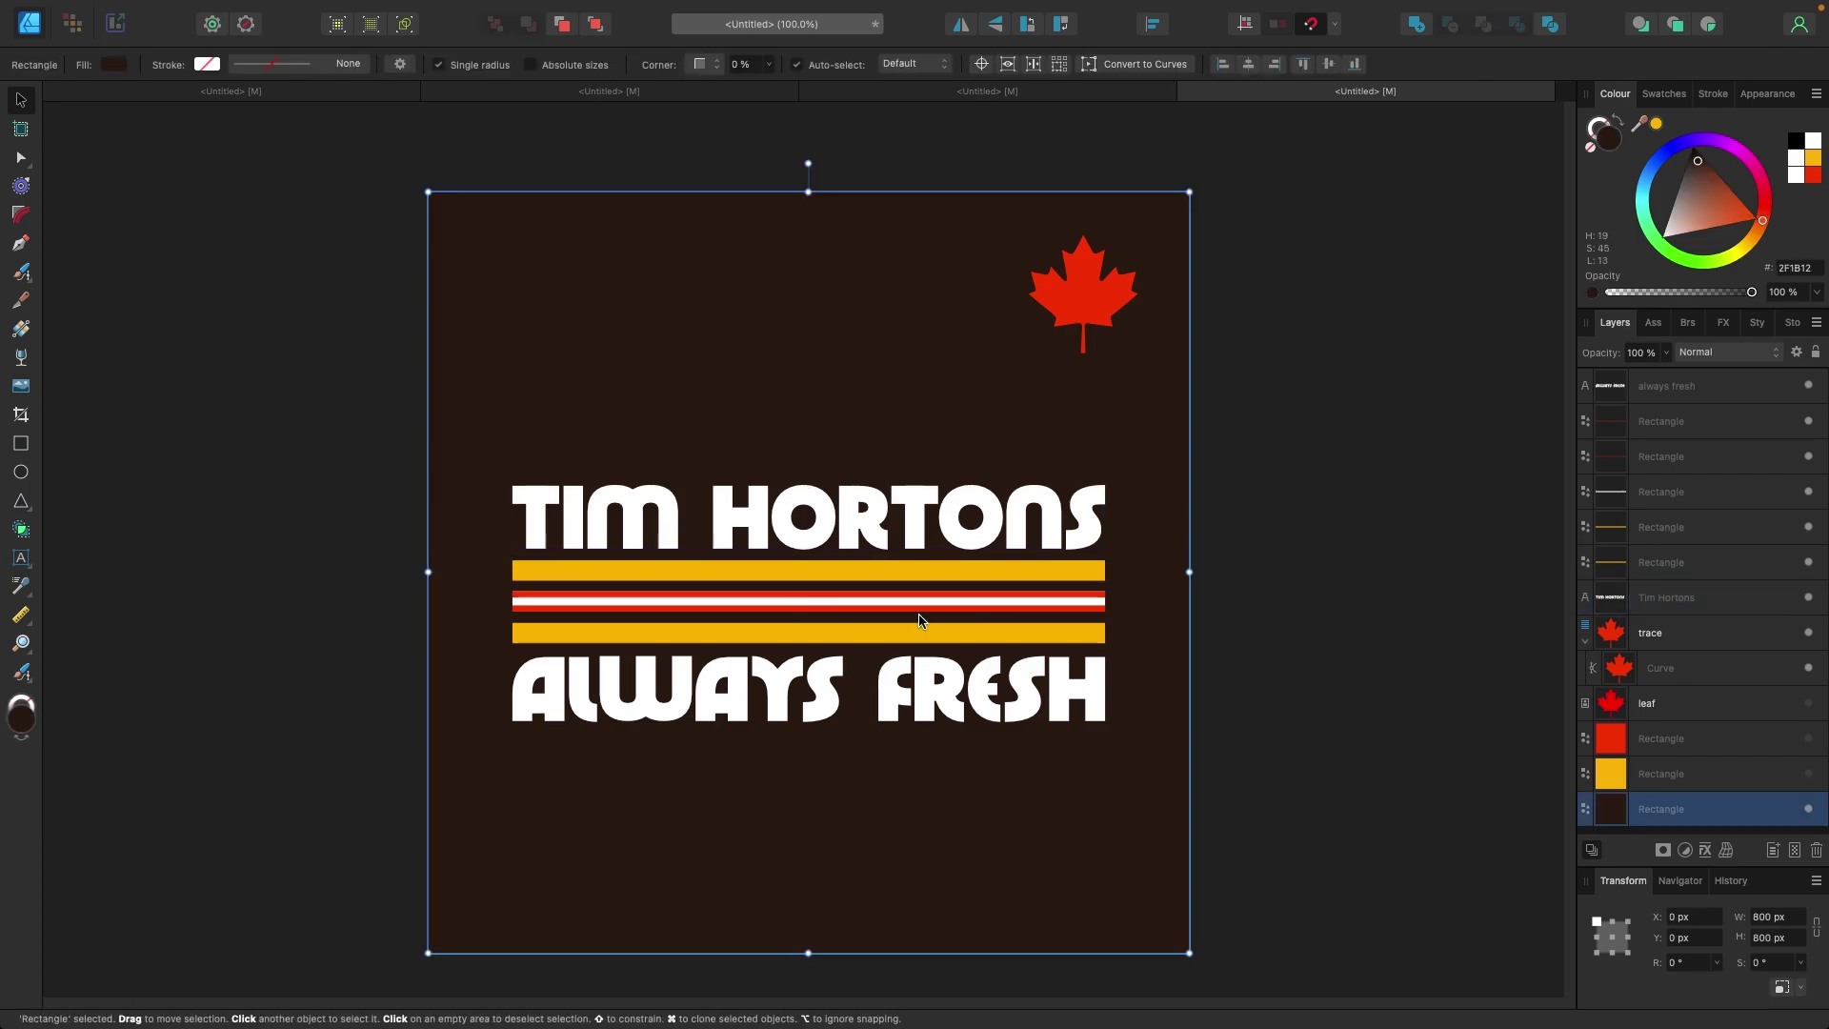
click(1286, 436)
click(1103, 321)
drag(1104, 322, 995, 456)
click(1260, 427)
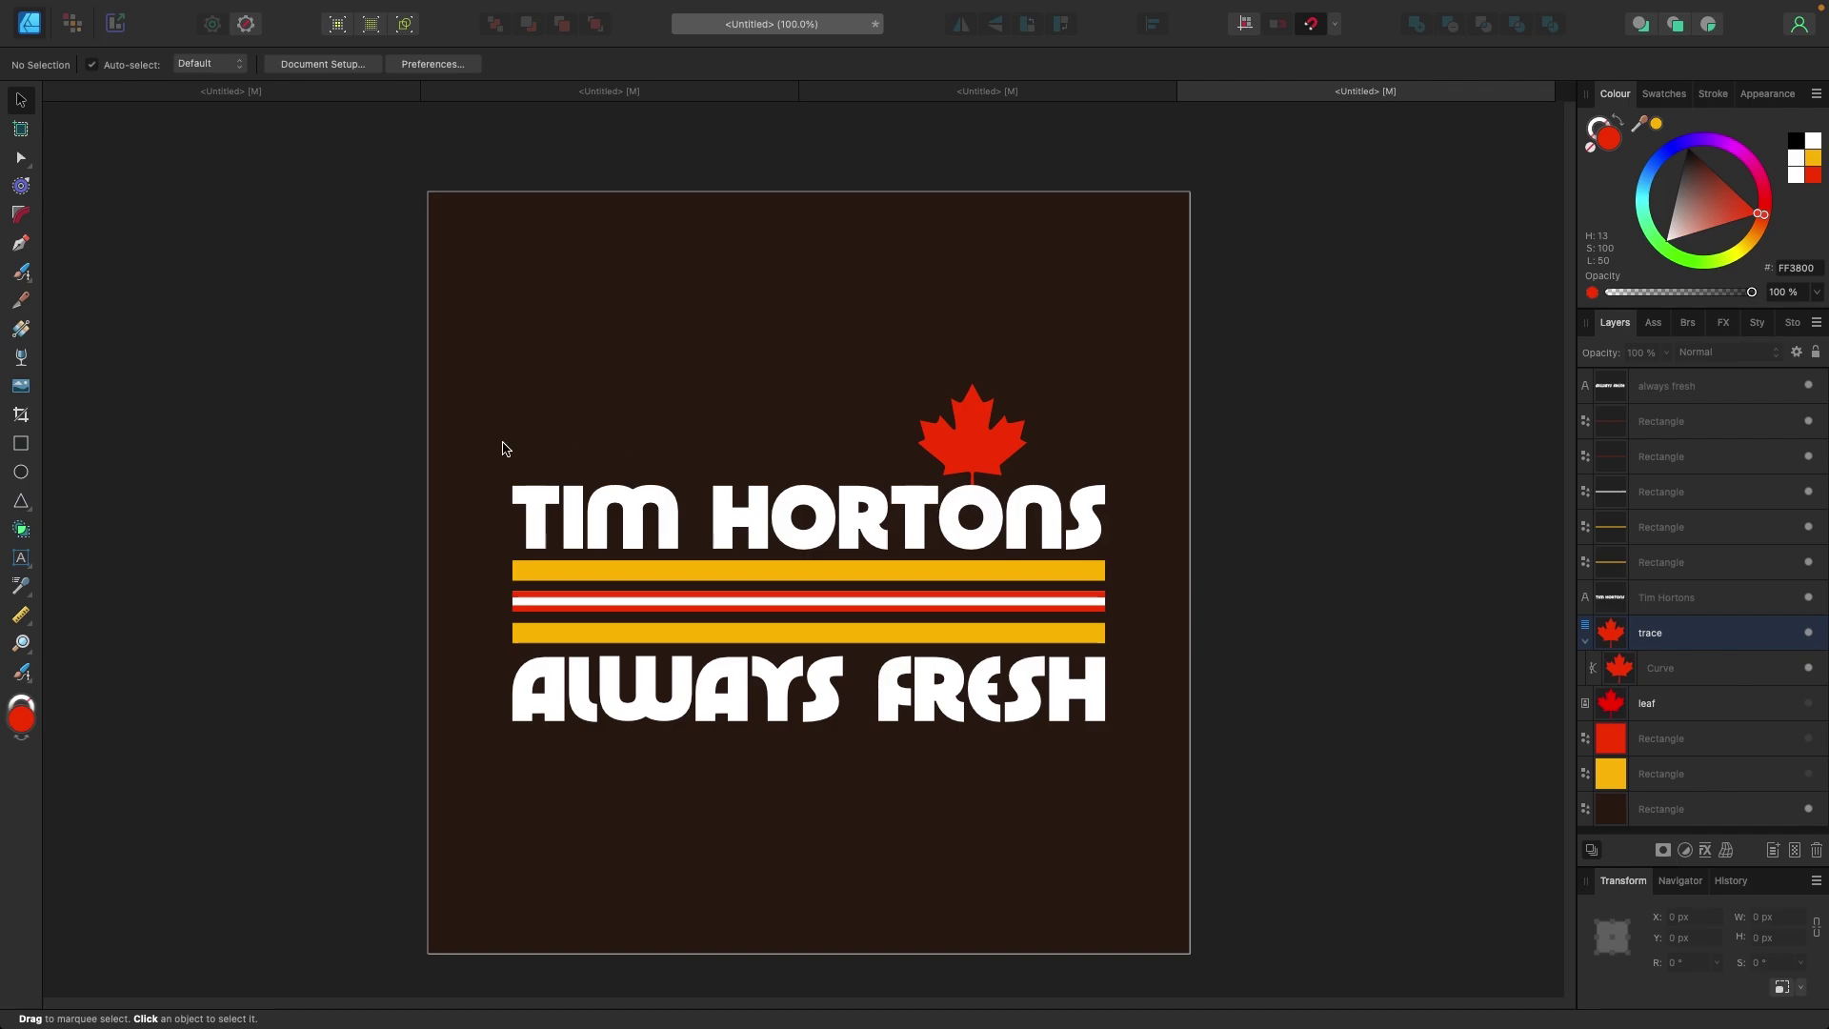
Step: Try a white fill on the maple leaf, then set it back to red
click(992, 463)
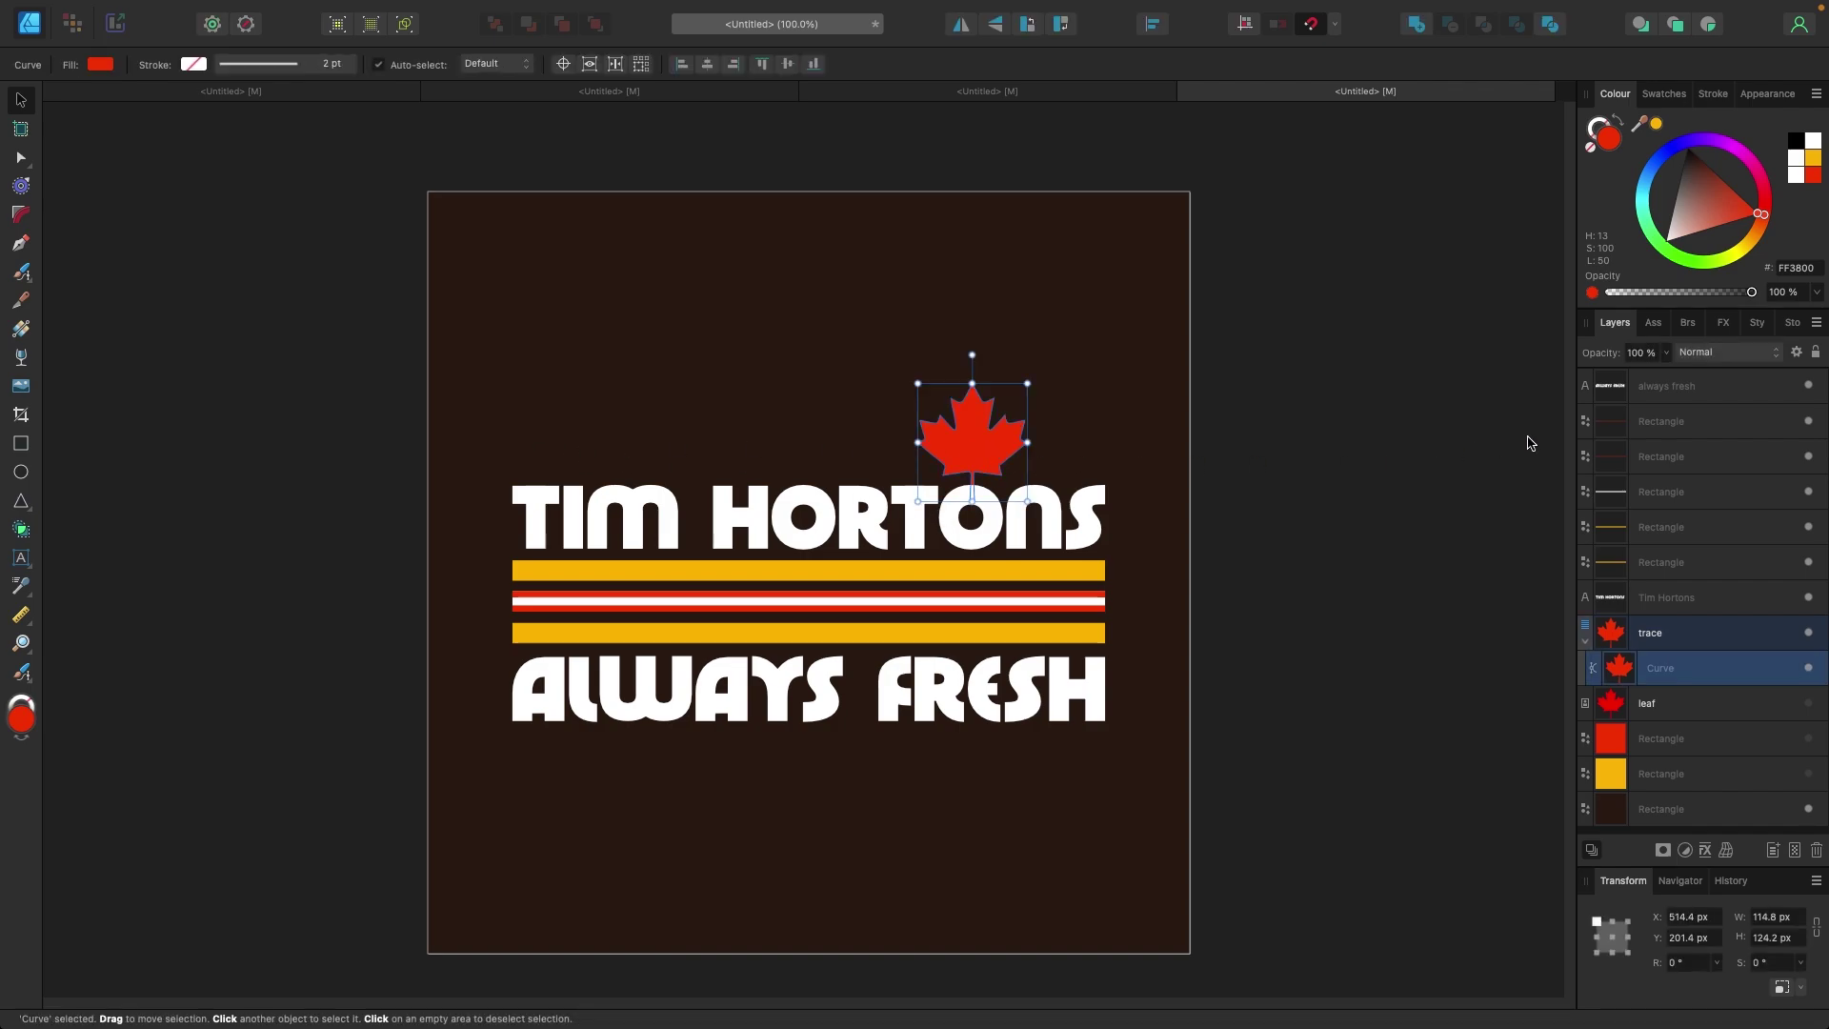
click(1667, 240)
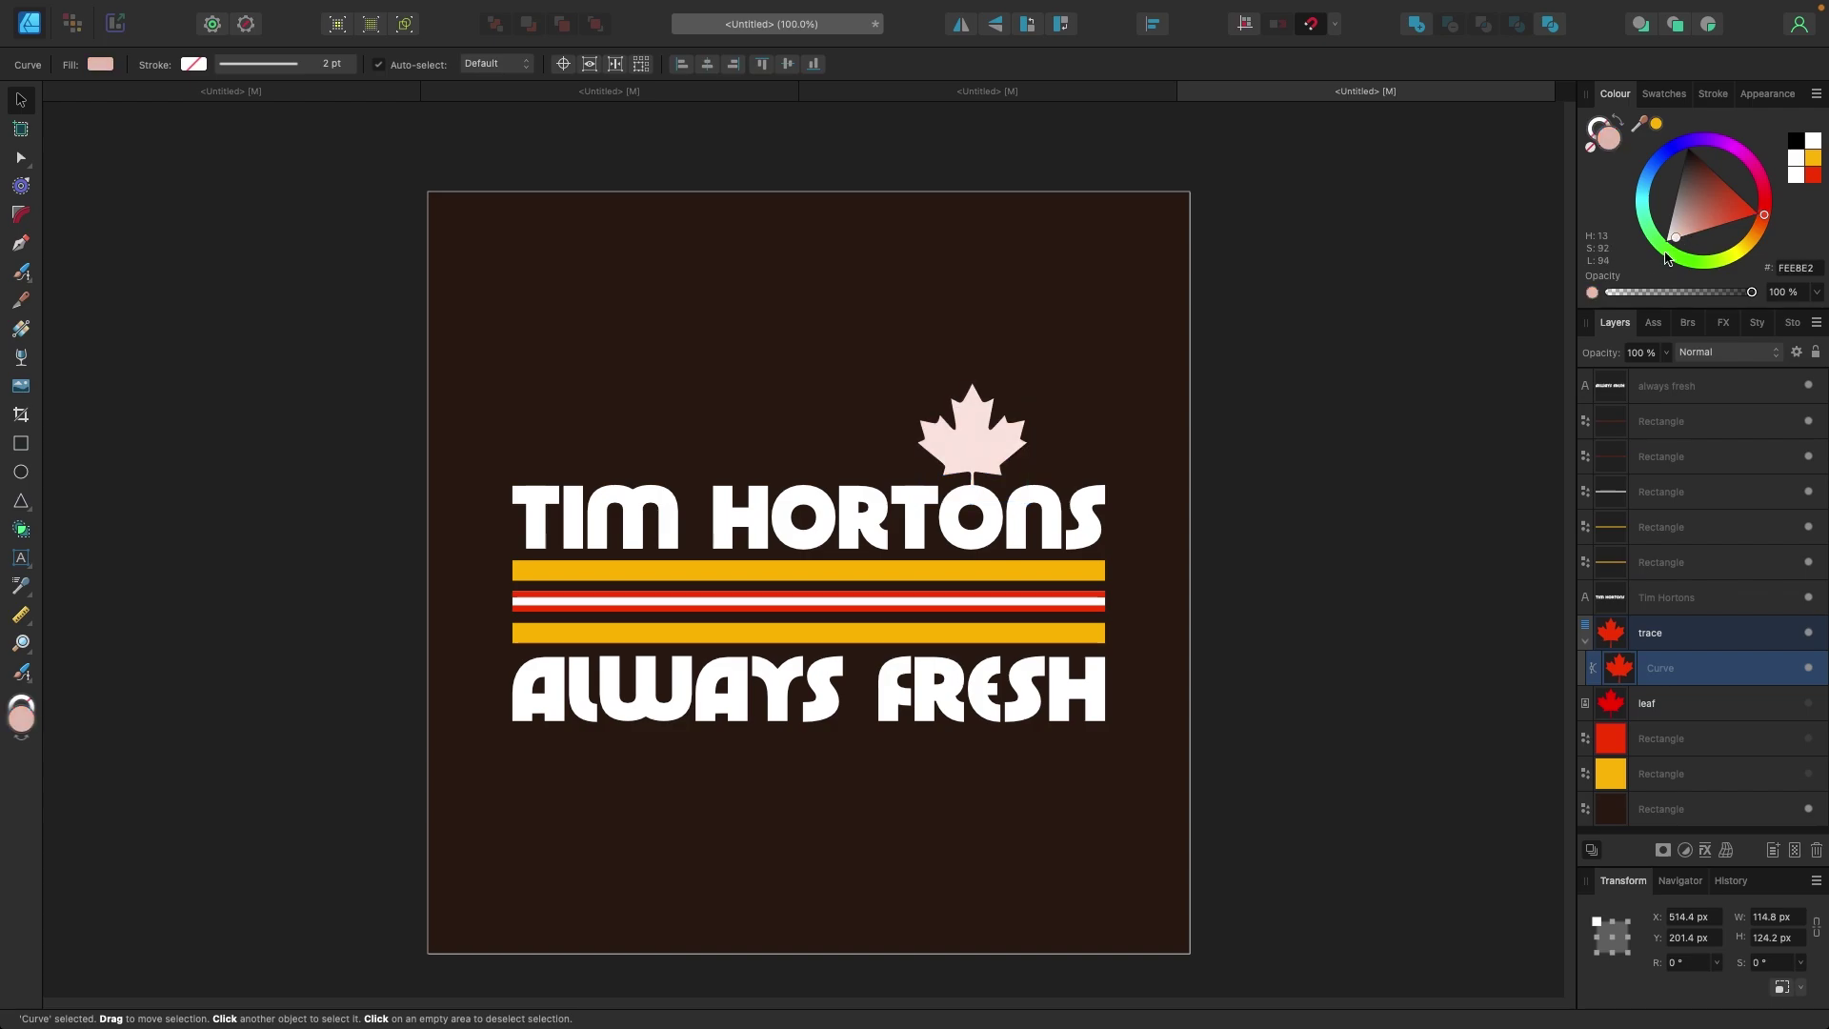
click(1348, 419)
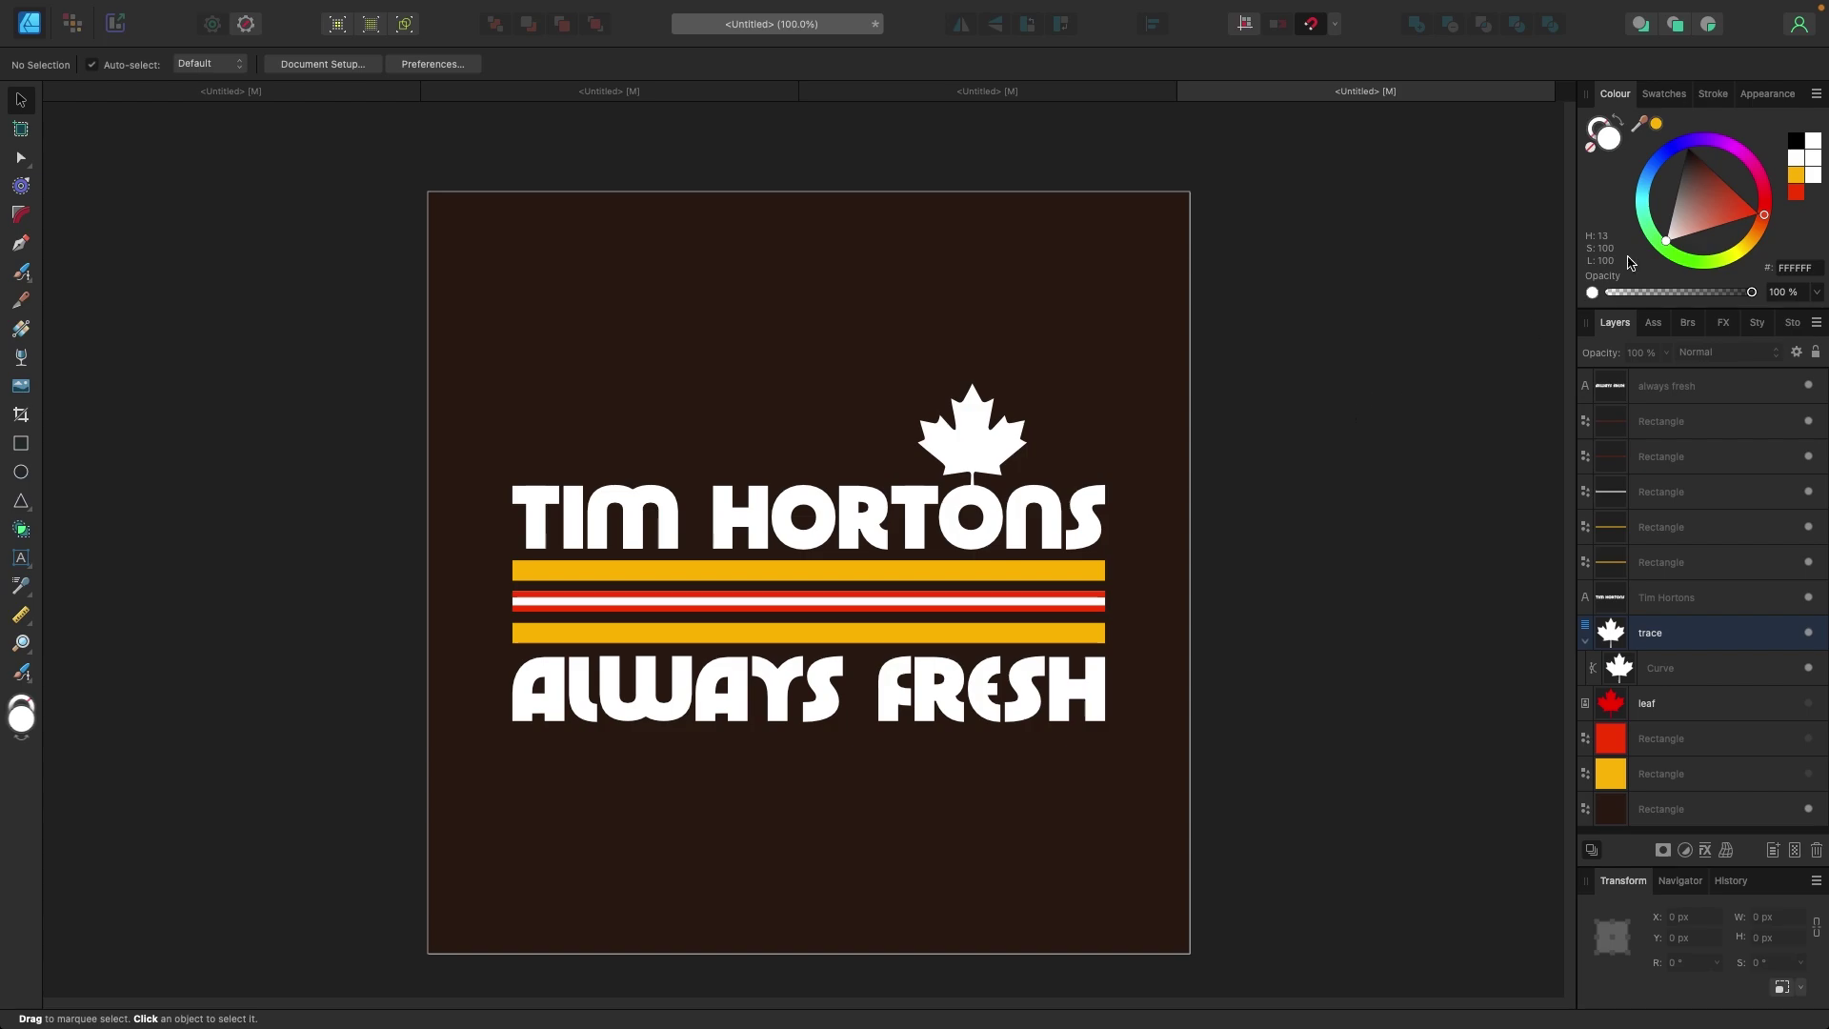
click(1796, 194)
click(1666, 669)
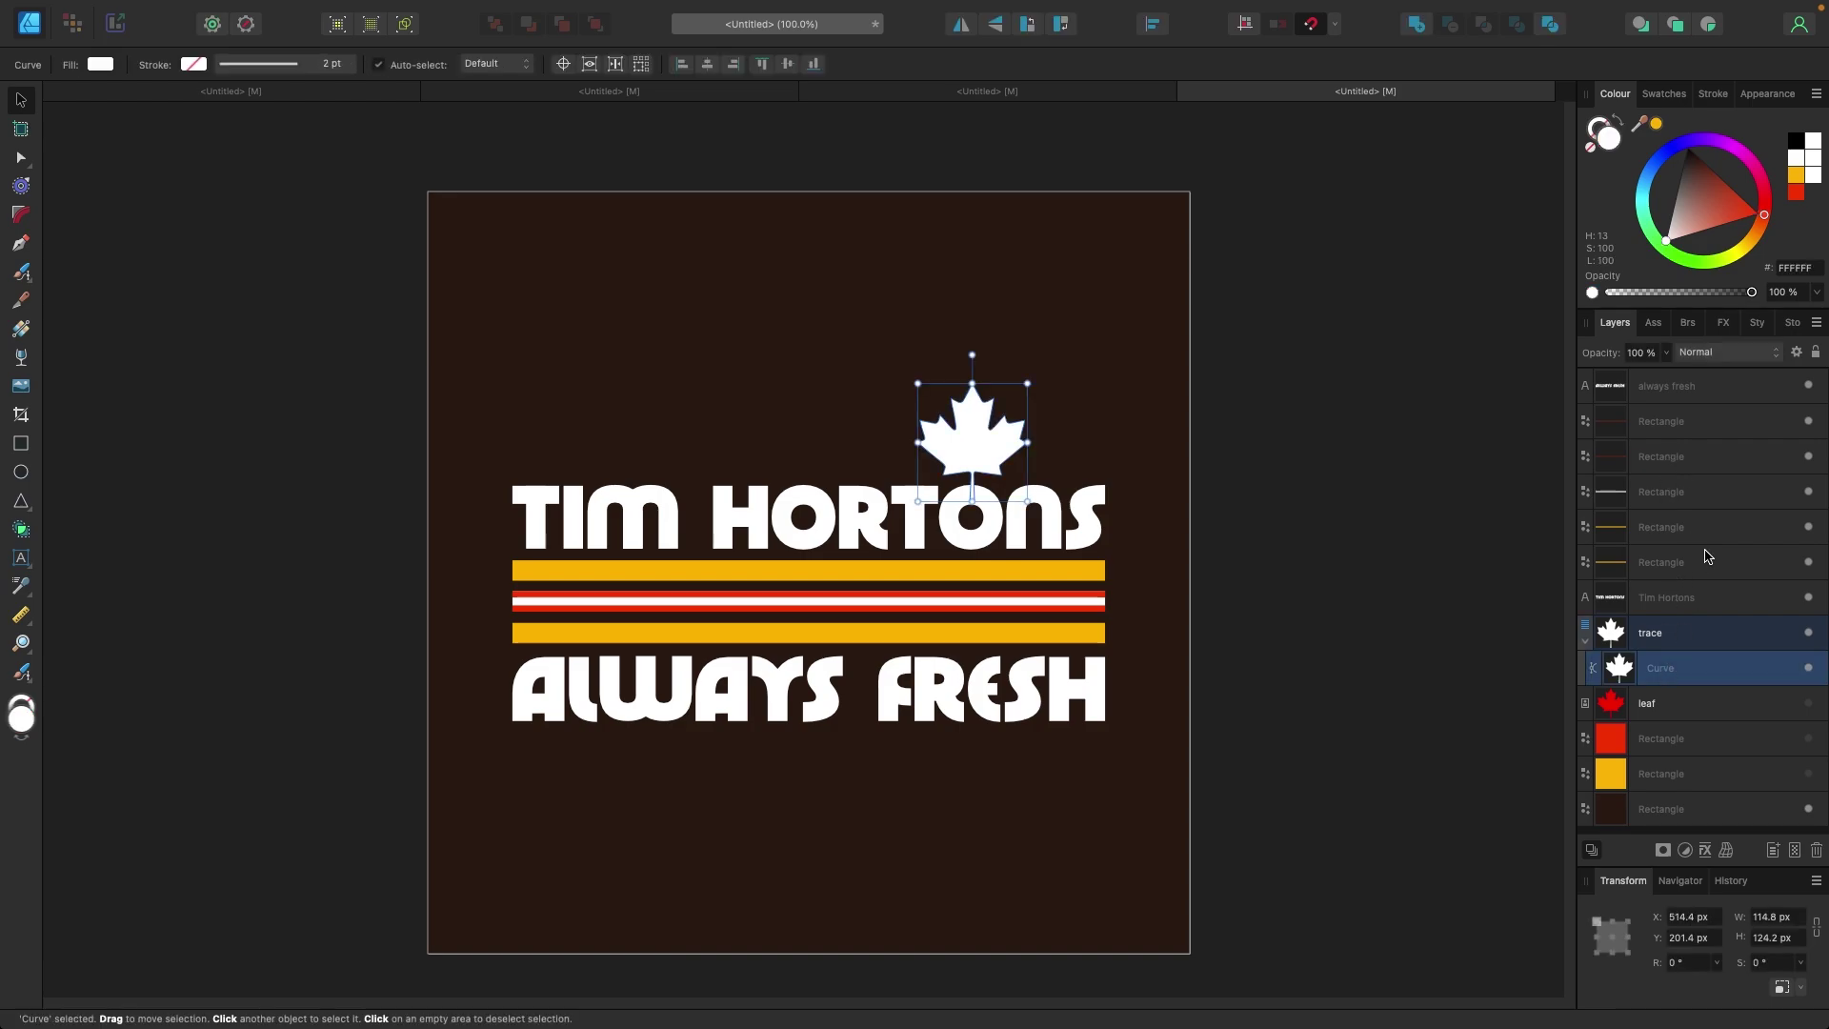
click(1797, 195)
key(Escape)
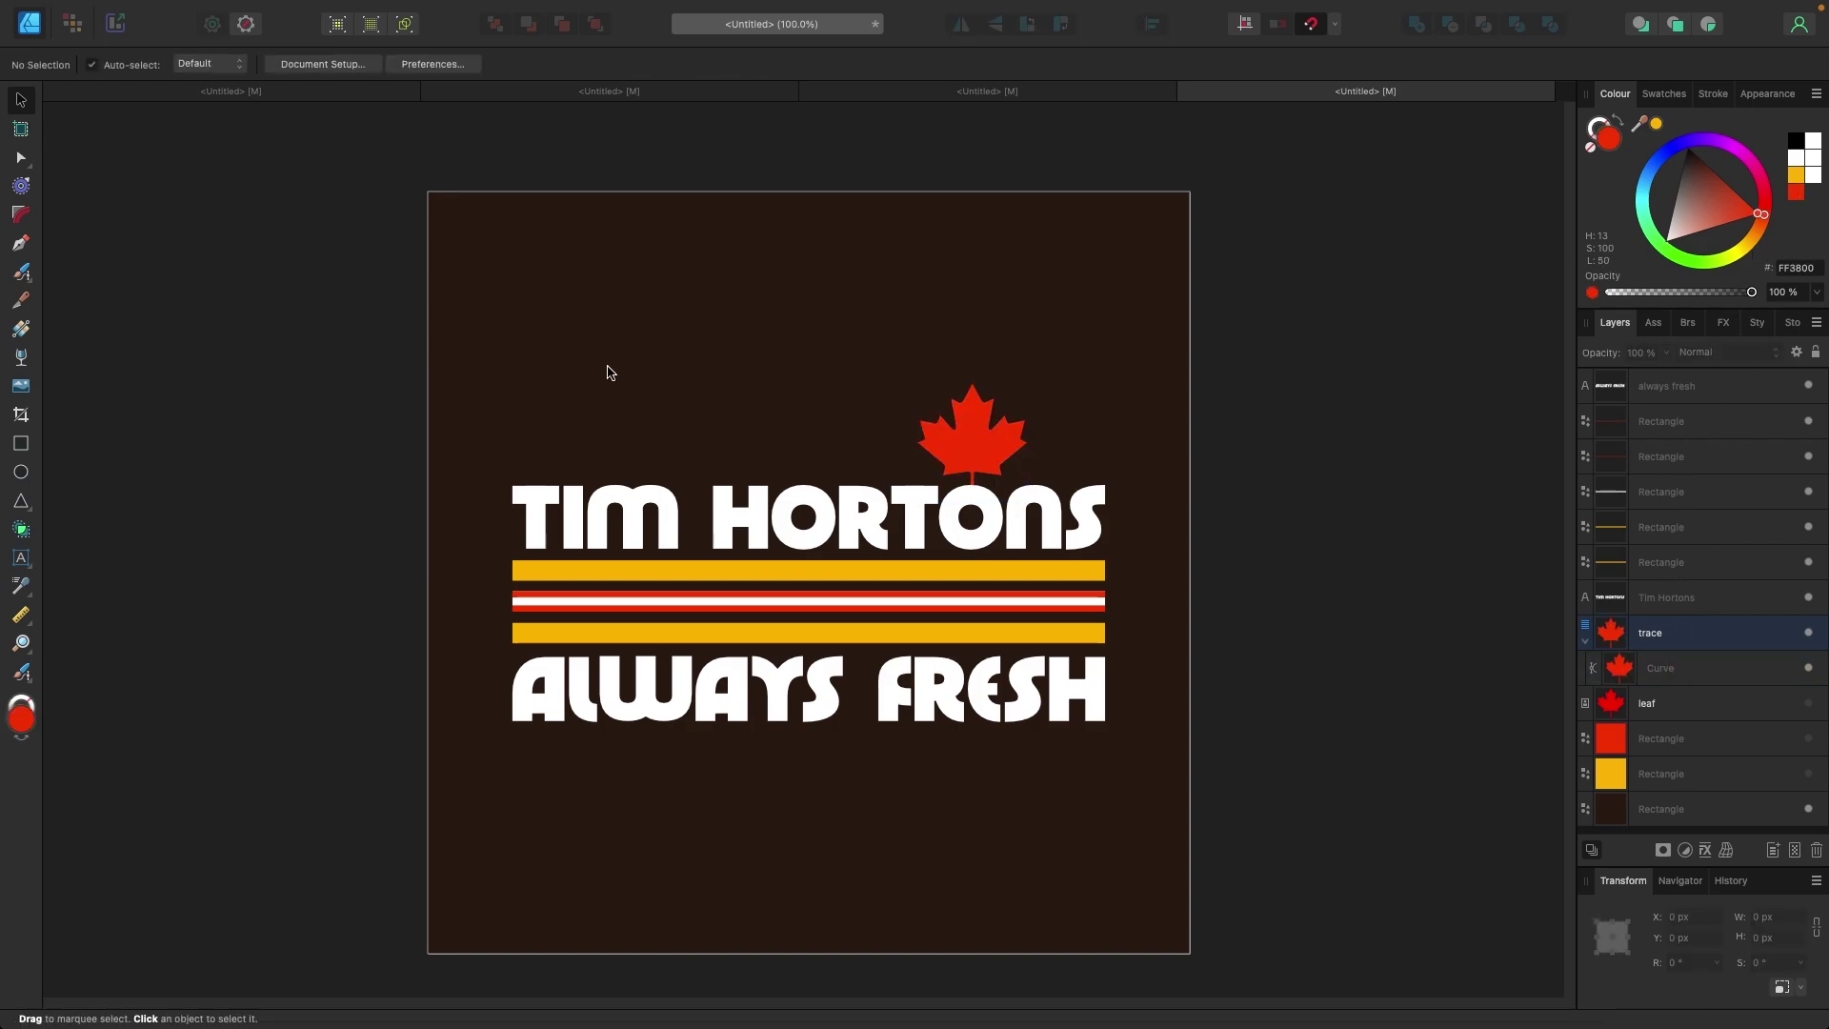
Step: Select all layers from ALWAYS FRESH to the leaf and shift the logo up slightly
click(1657, 396)
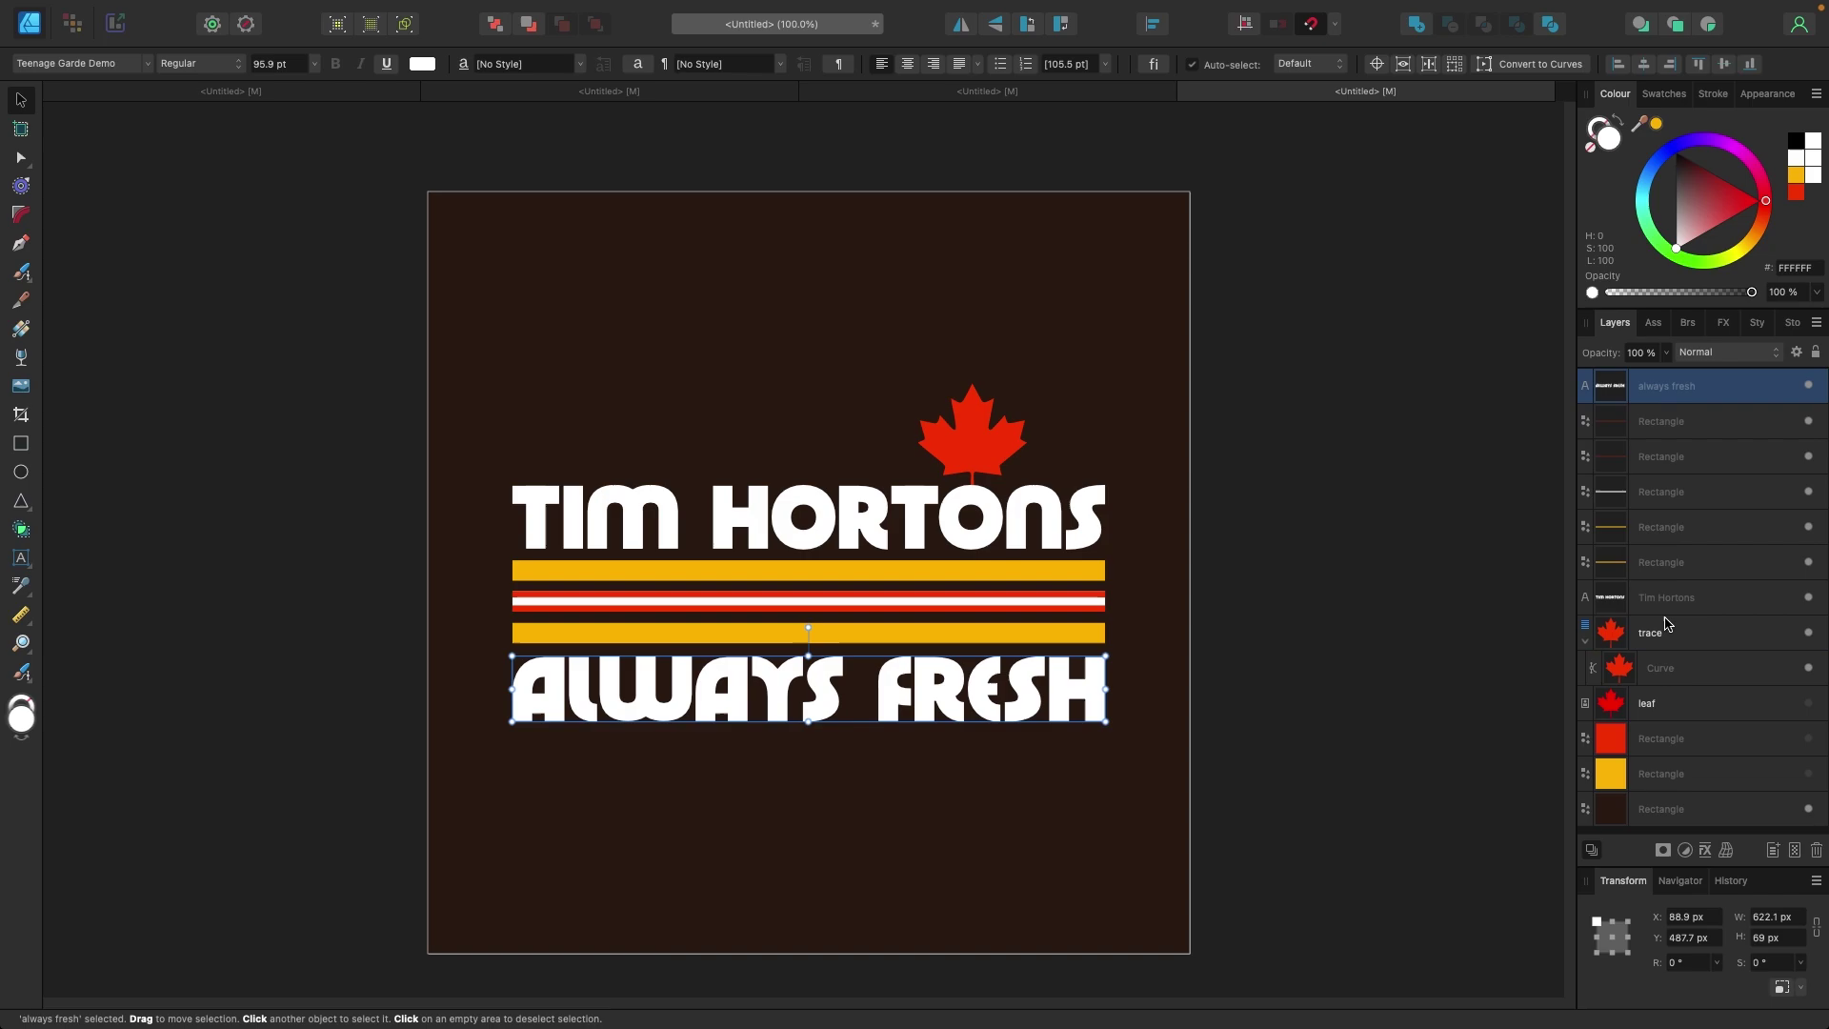
shift+click(1666, 700)
drag(853, 654, 855, 620)
click(1229, 497)
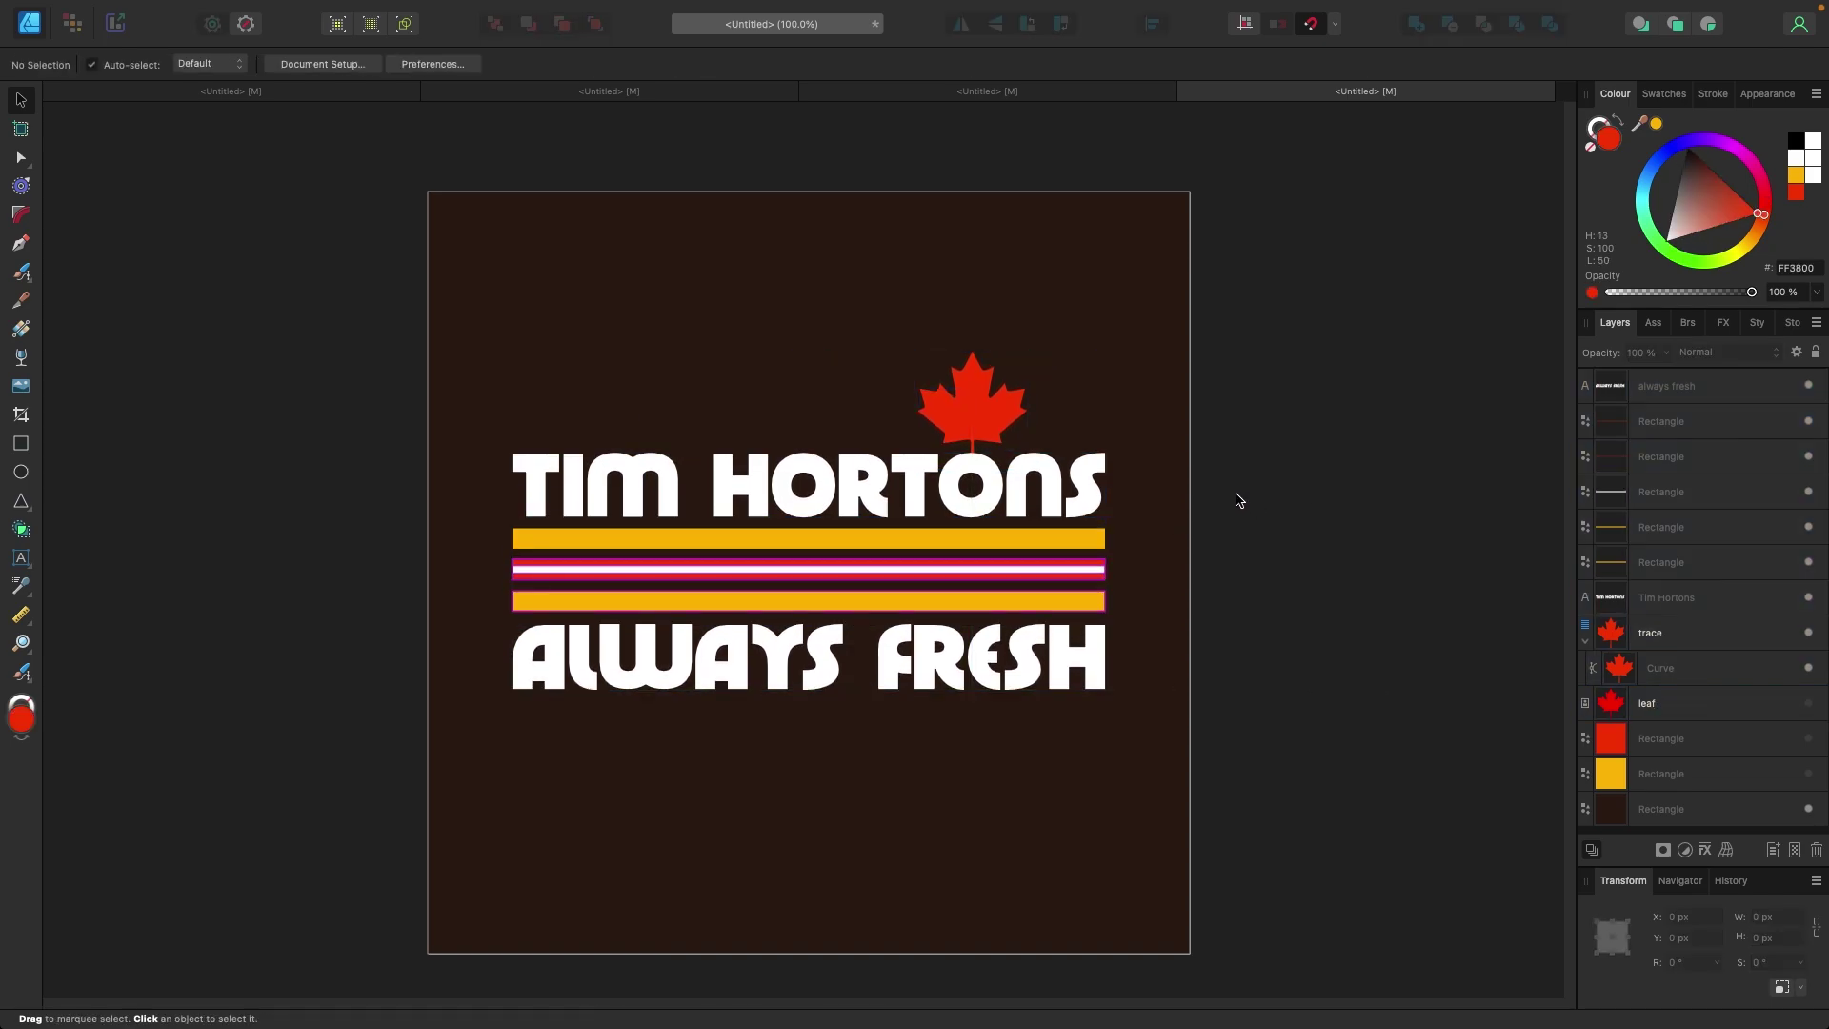